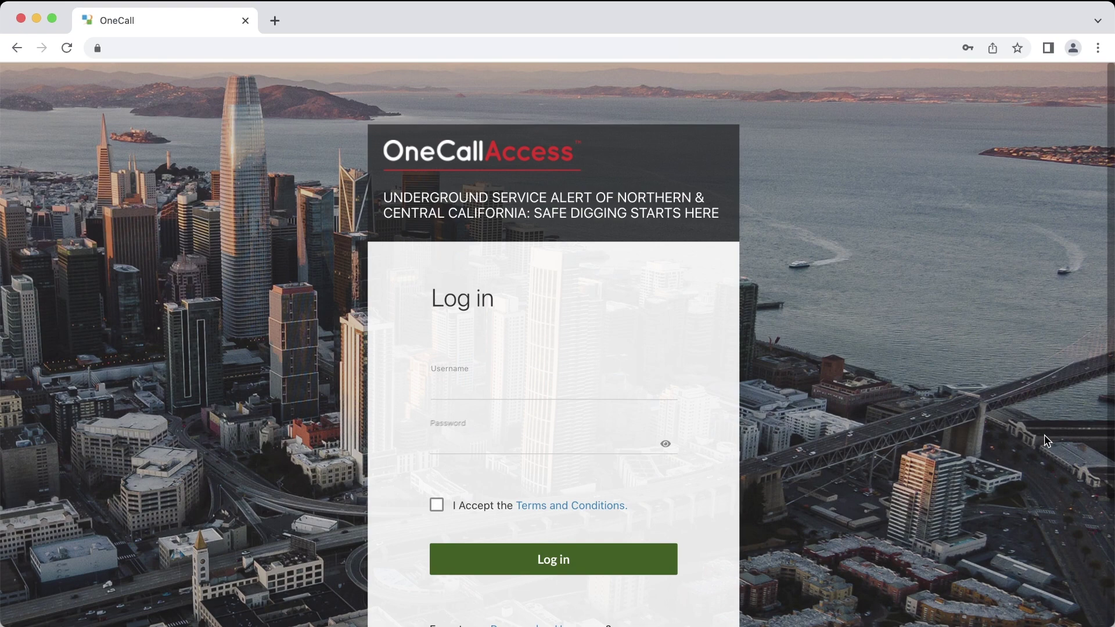
- Leave full-screen playback and expand the training video's description to examine the chapter overview
key("Escape")
scroll(26, 492, "down", 3)
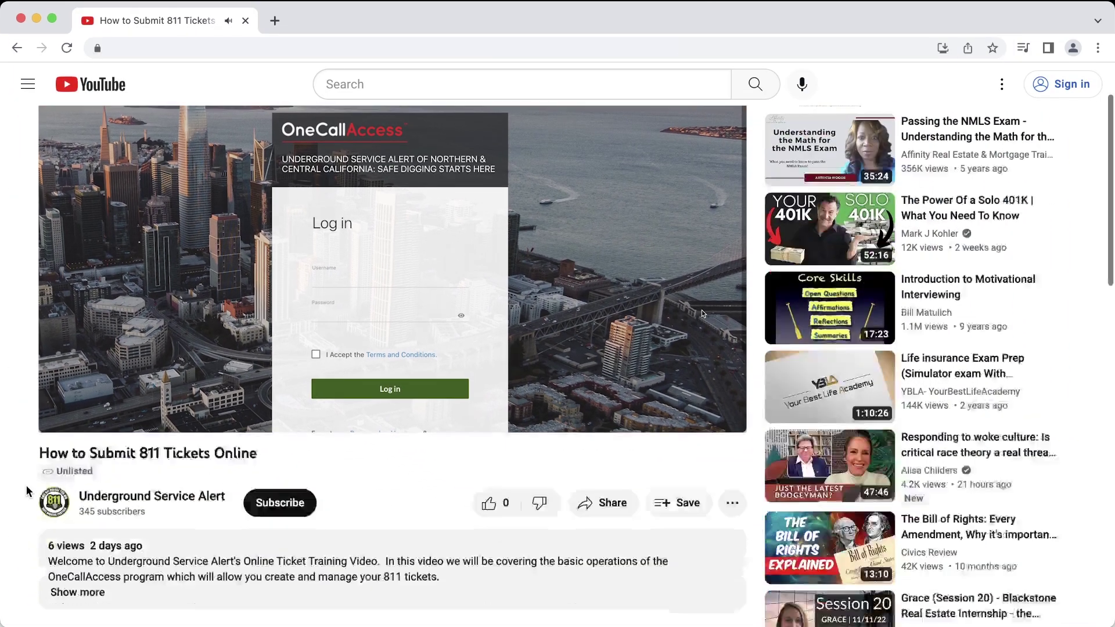
left_click(61, 529)
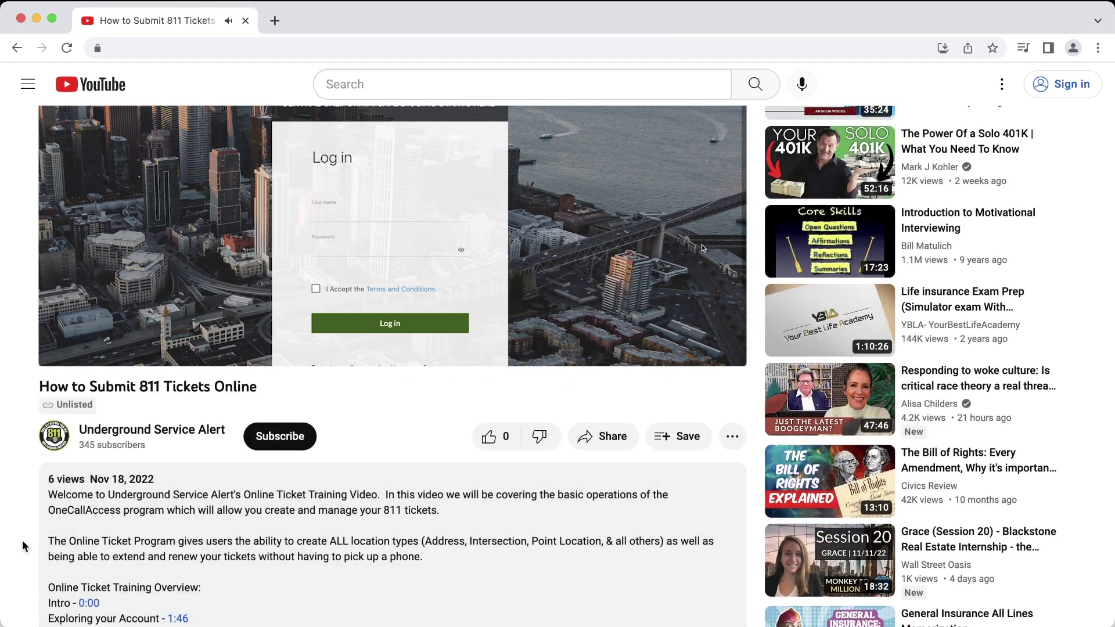
scroll(22, 540, "down", 4)
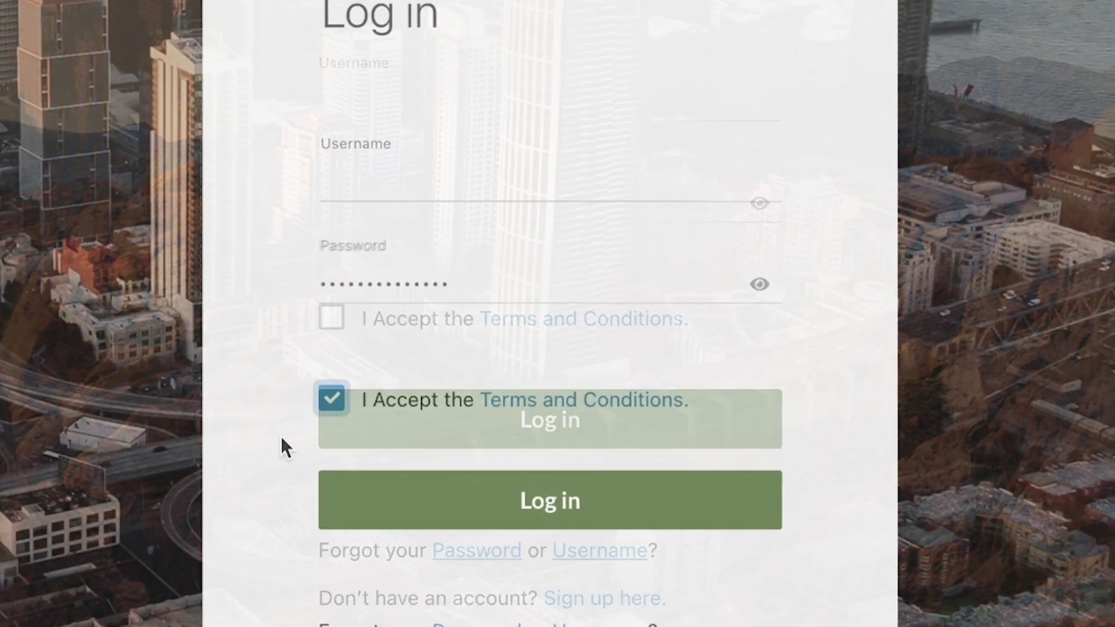
- Log in to the account with the Terms and Conditions accepted
left_click(454, 509)
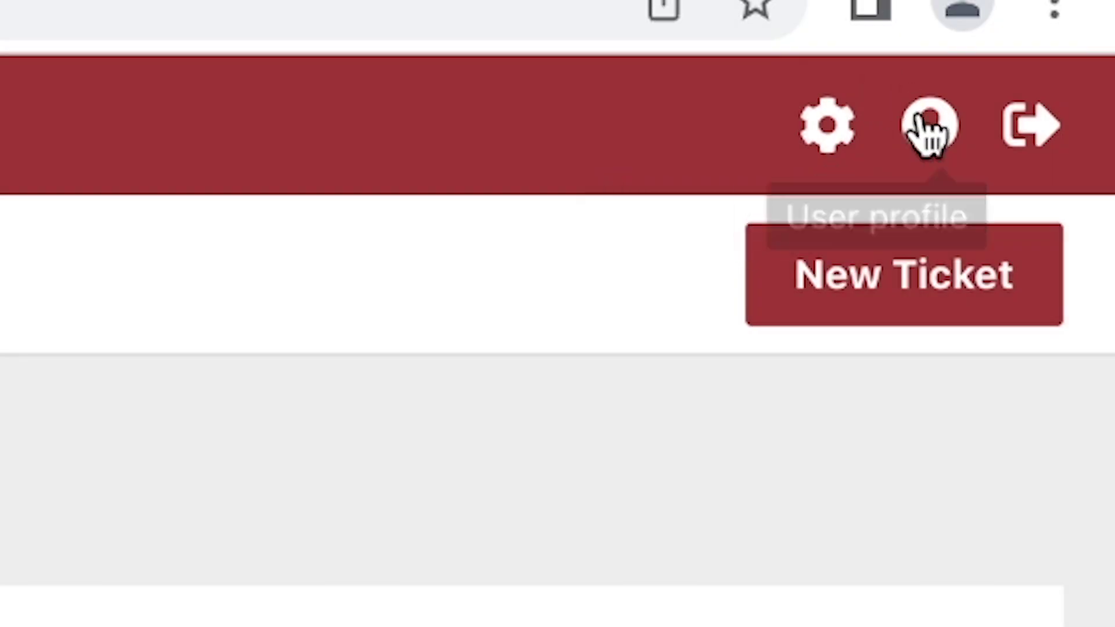
- Open the user profile, review its customer, address and contact details, and close it
left_click(928, 131)
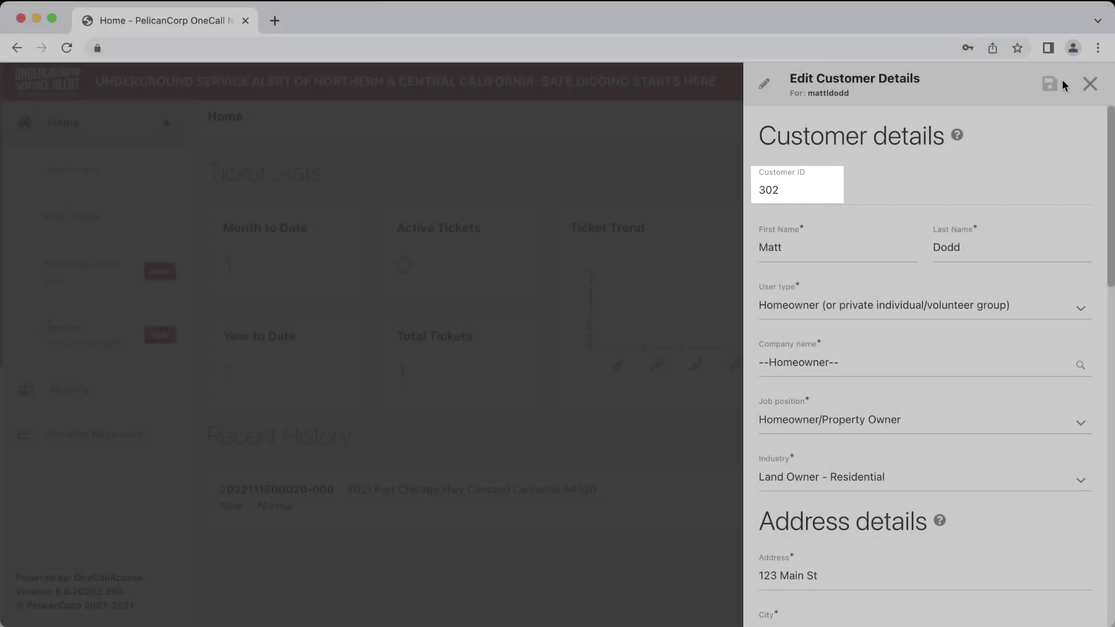
scroll(1014, 283, "down", 5)
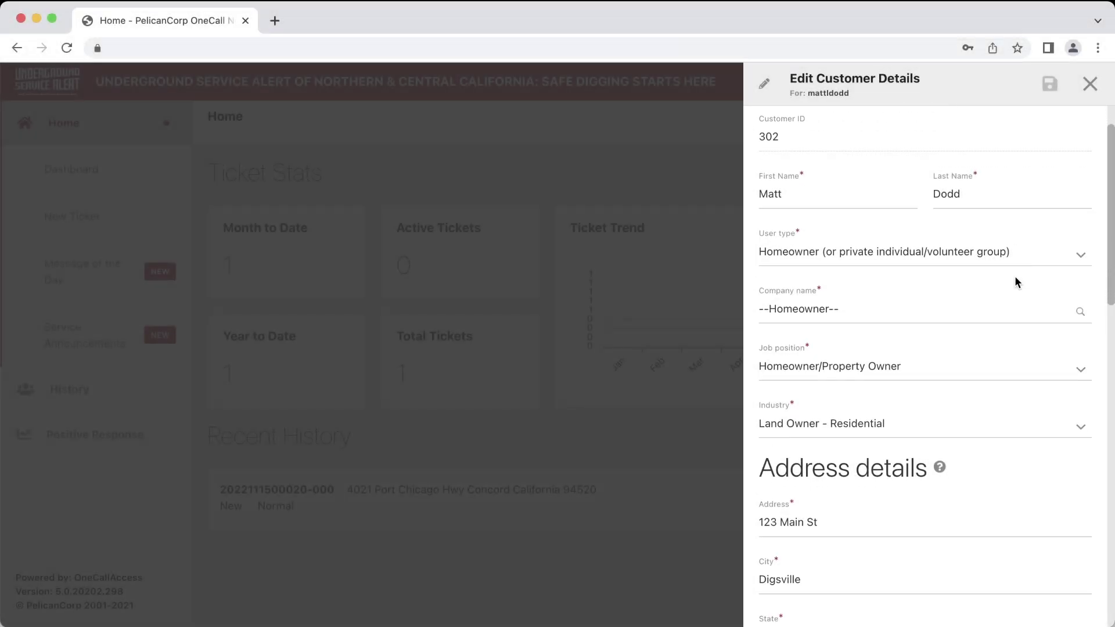
scroll(1015, 277, "down", 1)
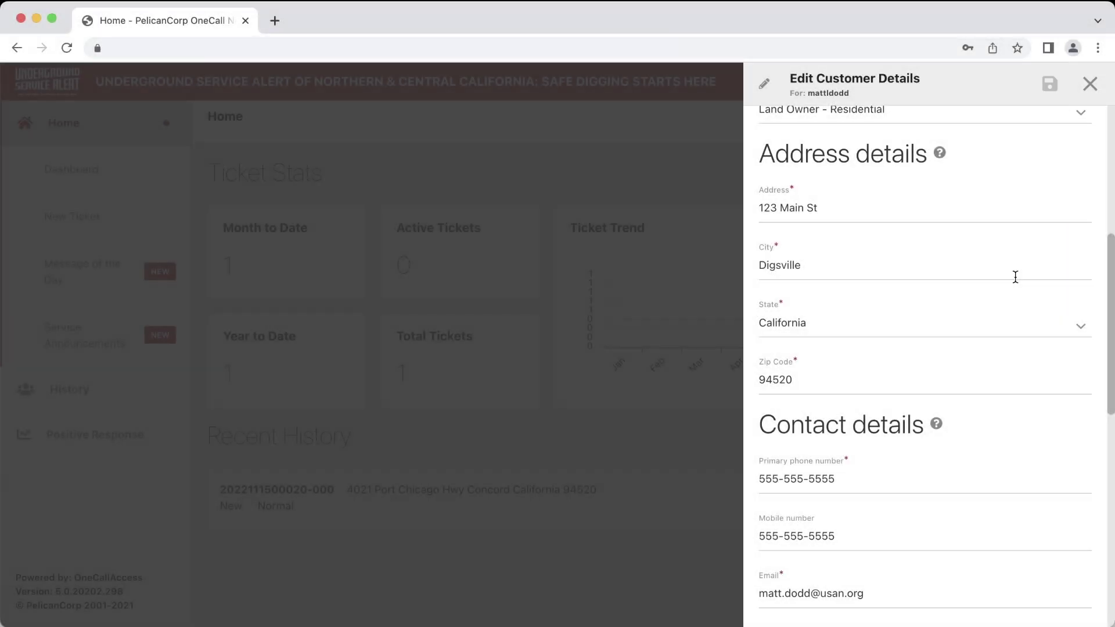
left_click(1089, 83)
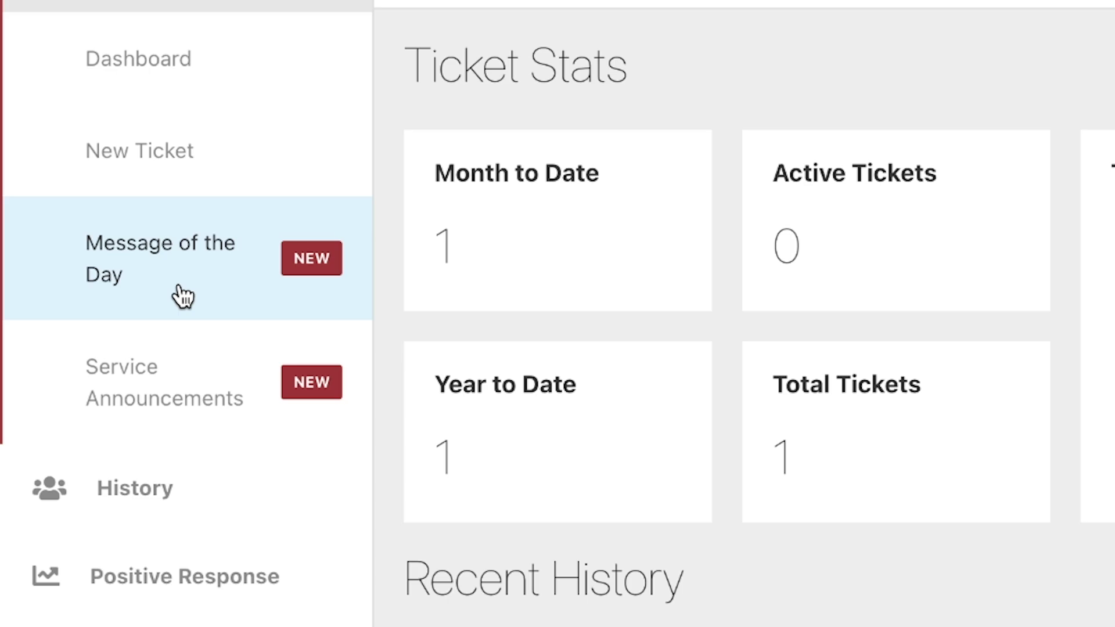
- Read the Message of the Day and the Service Announcements, closing each notice
left_click(180, 287)
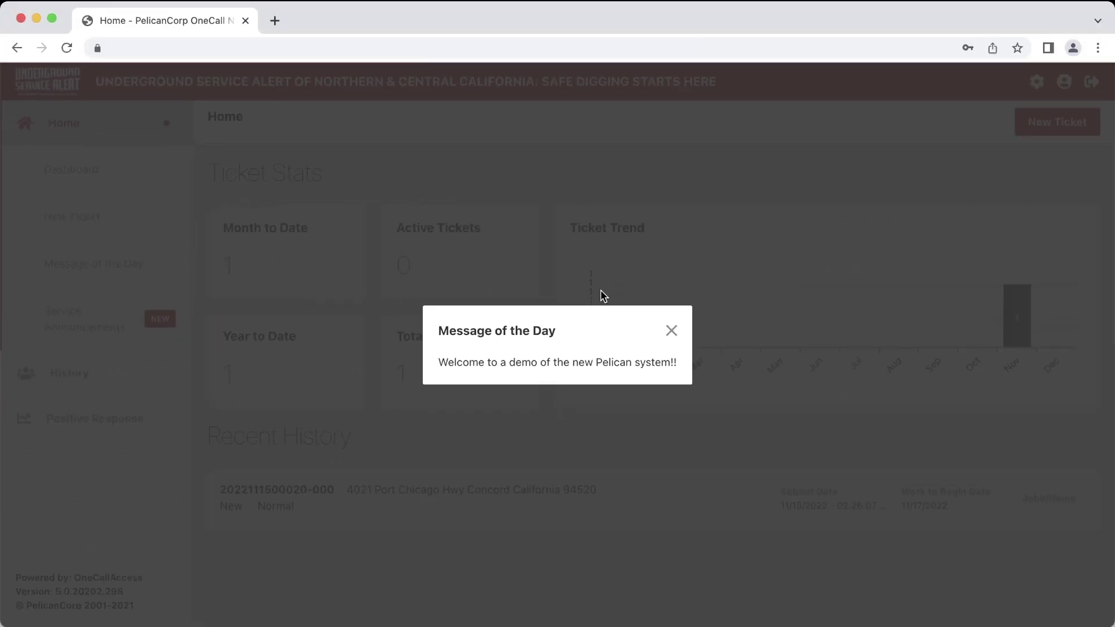
left_click(671, 331)
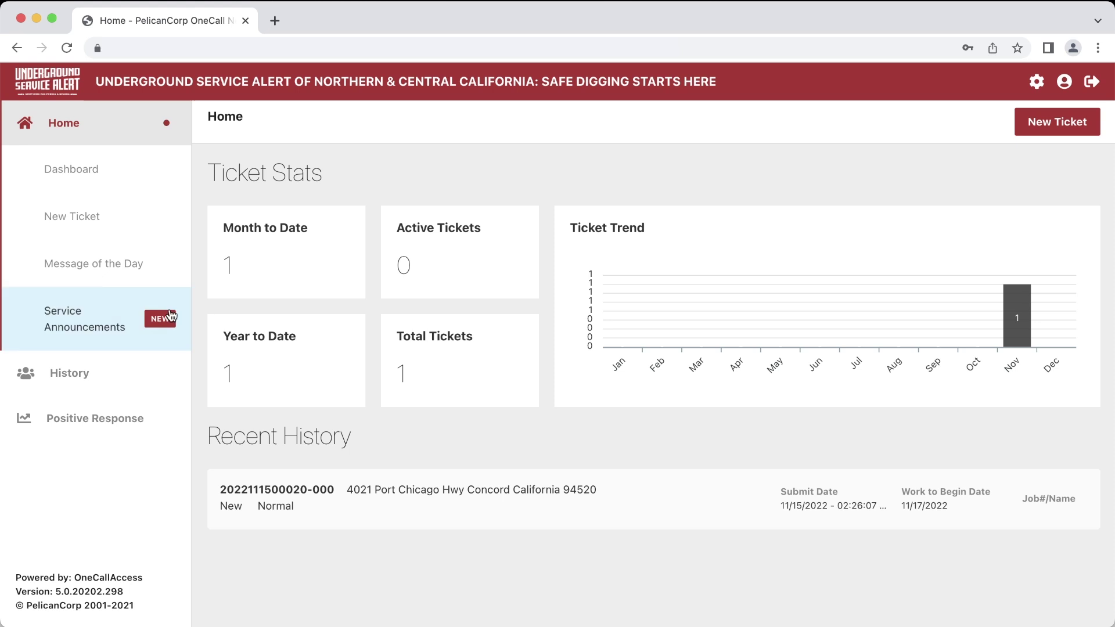
left_click(63, 335)
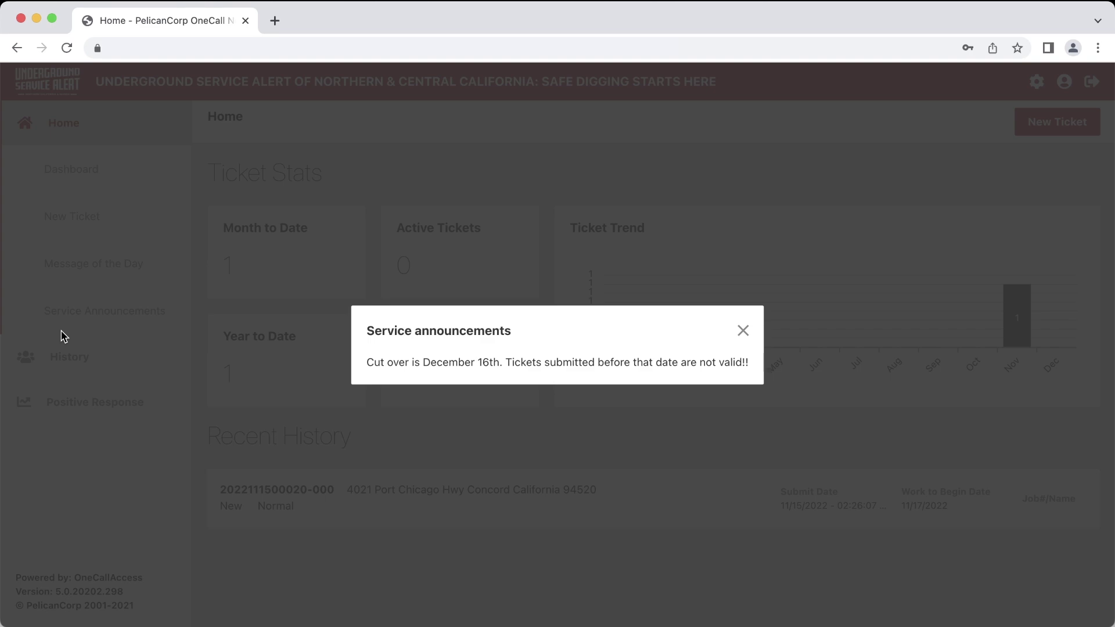
left_click(744, 331)
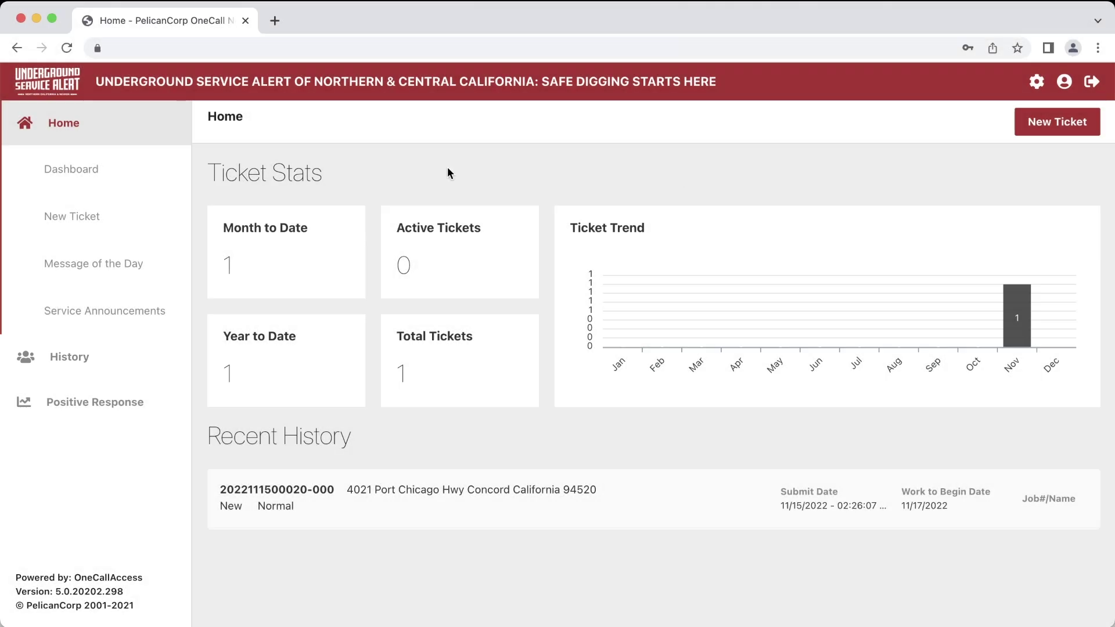
- Search the ticket history with both created date limits cleared
left_click(64, 371)
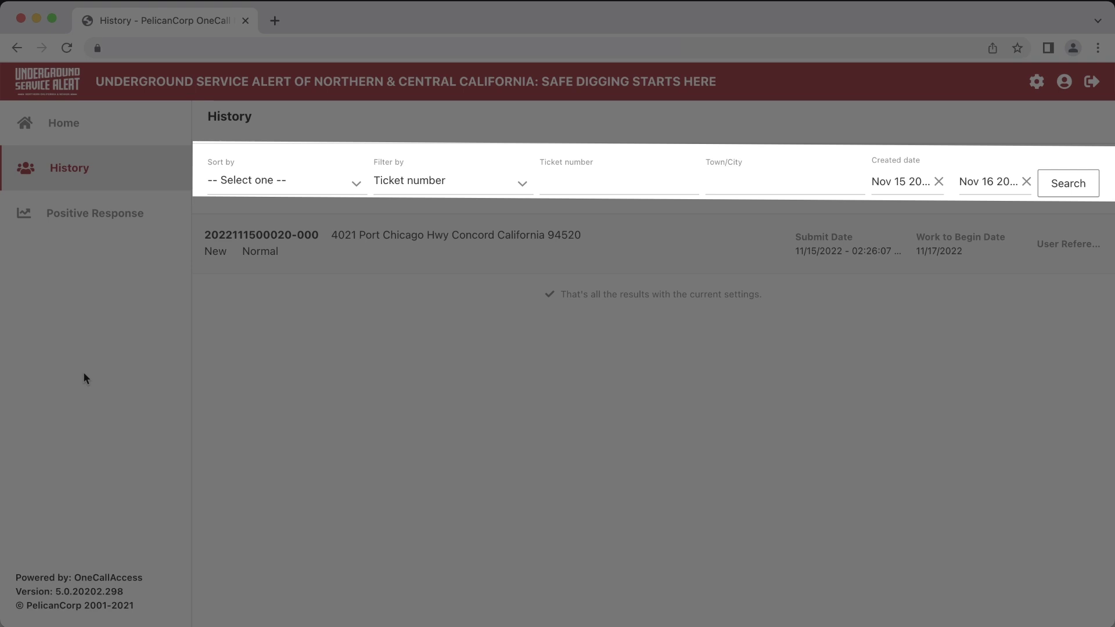
left_click(939, 182)
left_click(1026, 181)
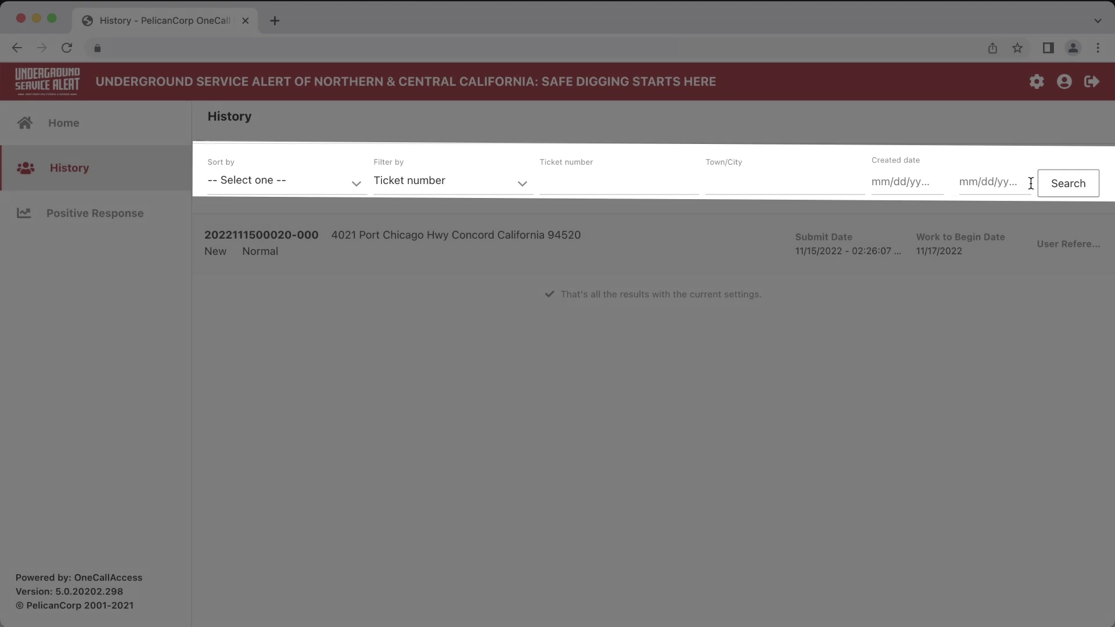
left_click(1061, 193)
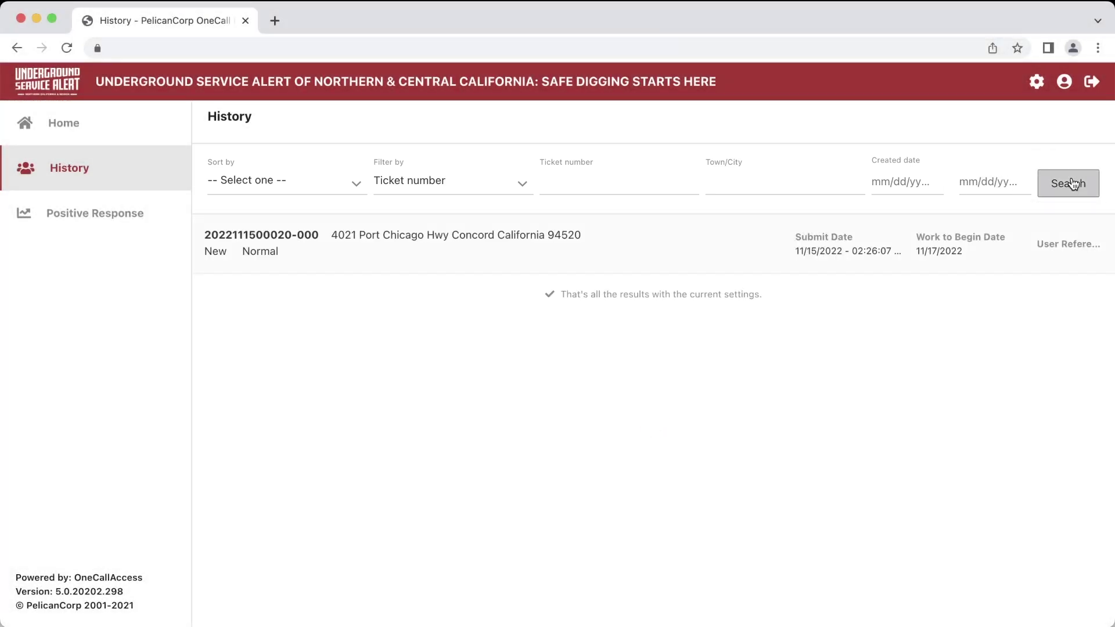
- Open the ticket listed in the history and review its details, affected members and available actions
left_click(695, 241)
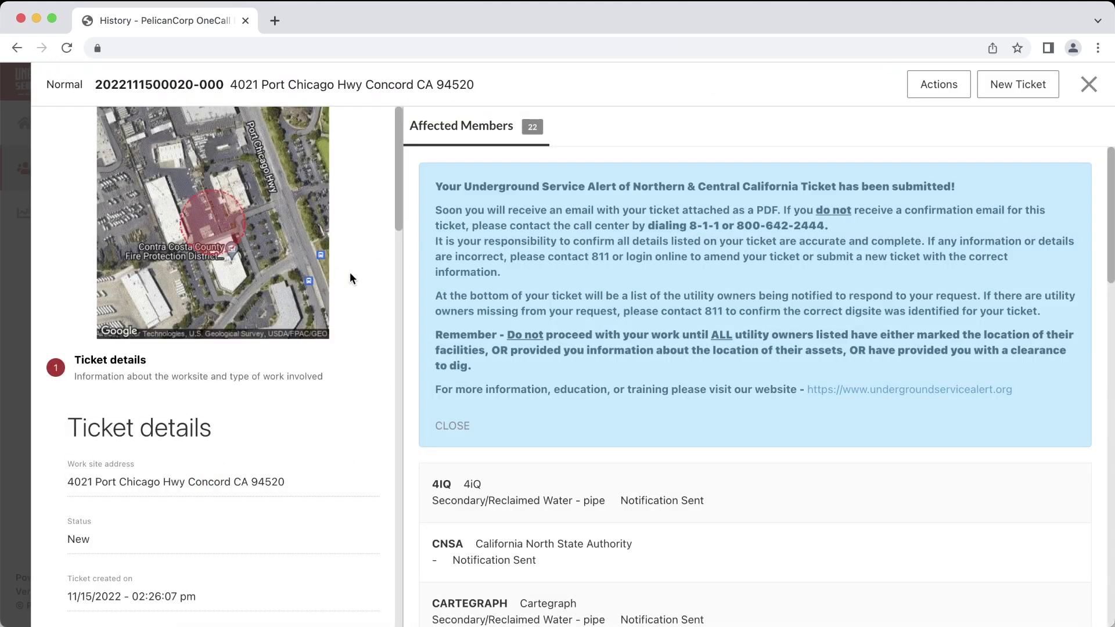
scroll(346, 272, "down", 10)
scroll(350, 273, "down", 15)
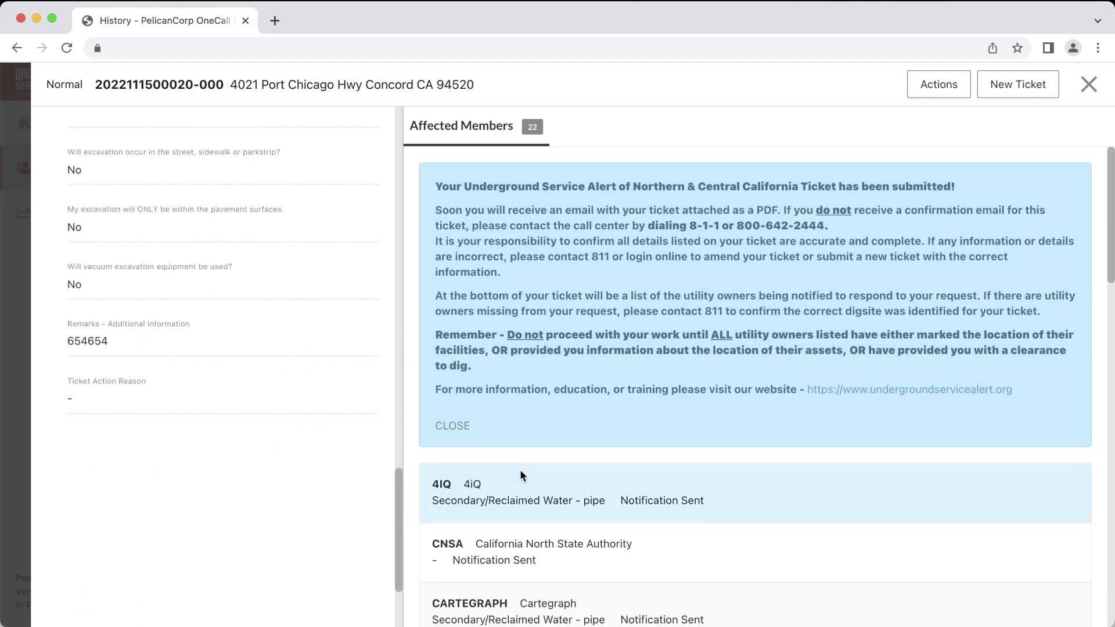
scroll(521, 471, "down", 10)
scroll(522, 471, "down", 1)
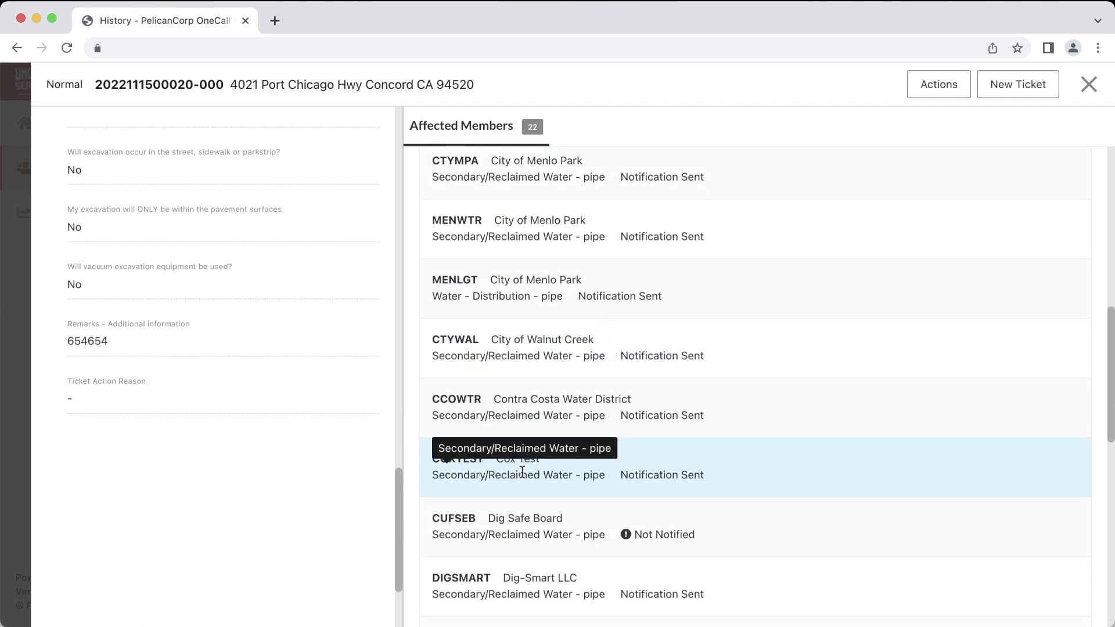
scroll(521, 471, "up", 10)
scroll(301, 309, "up", 15)
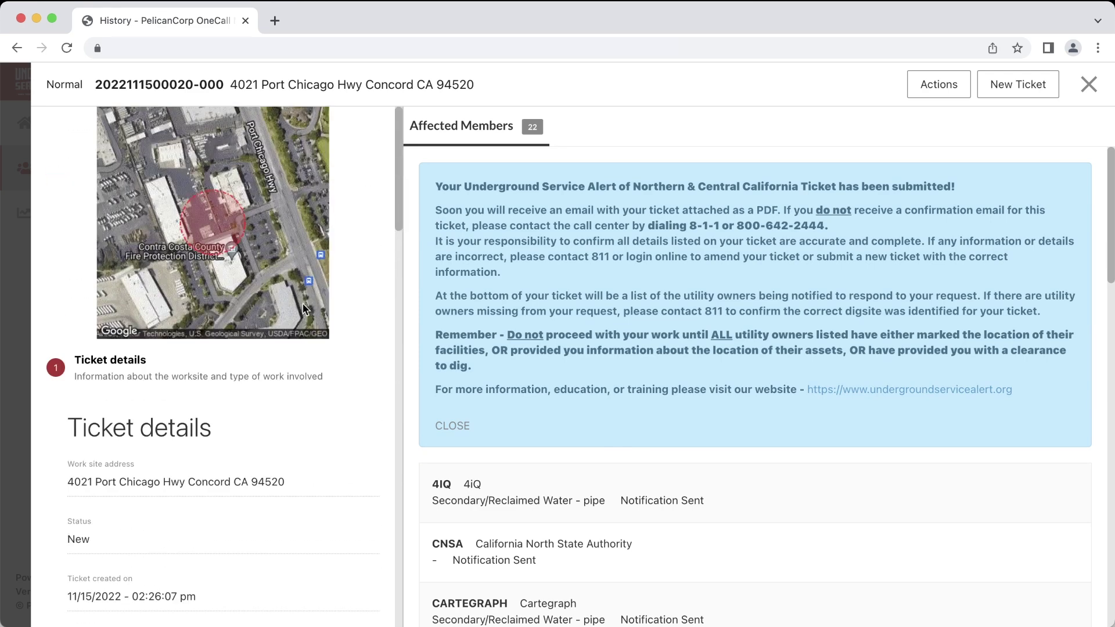
left_click(936, 87)
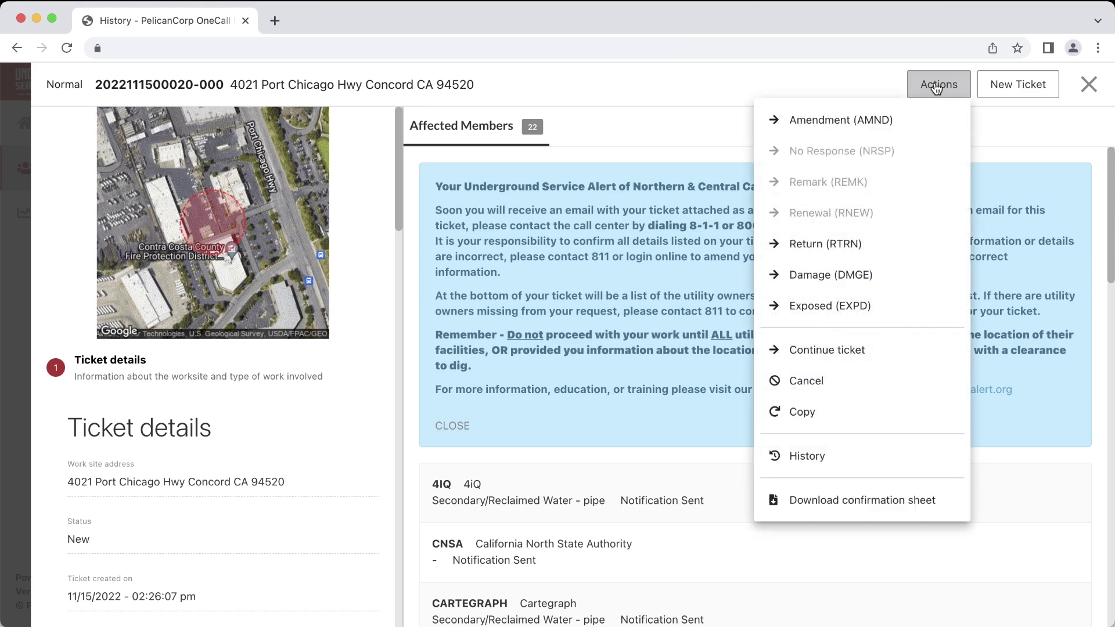
left_click(936, 87)
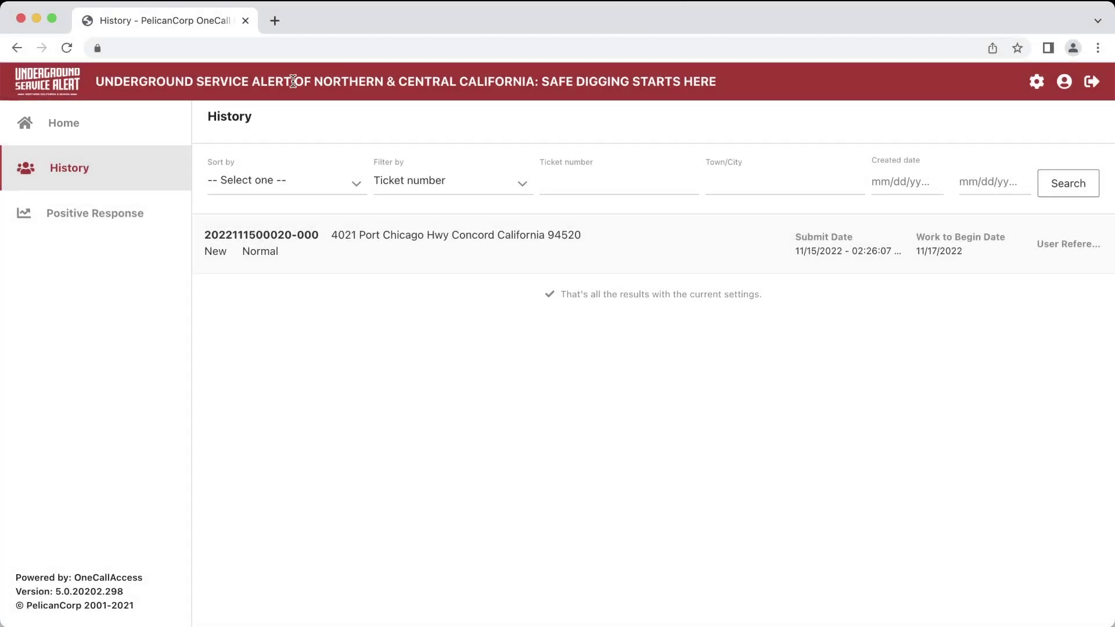
- Start a new ticket from the Home page and set its ticket type to Normal
left_click(93, 120)
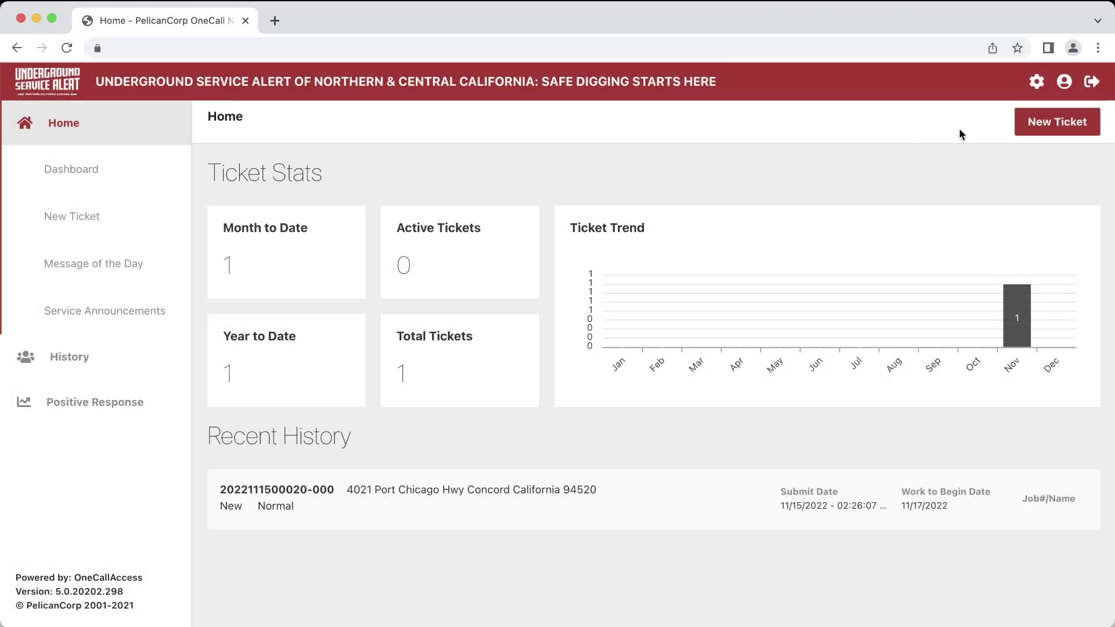
left_click(1057, 123)
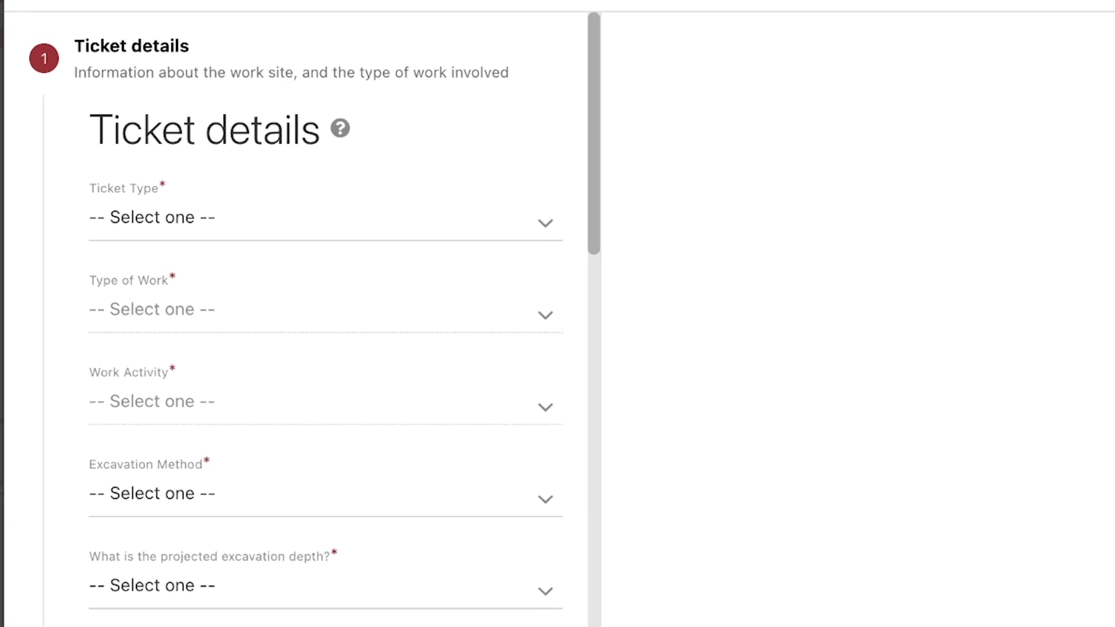
left_click(436, 222)
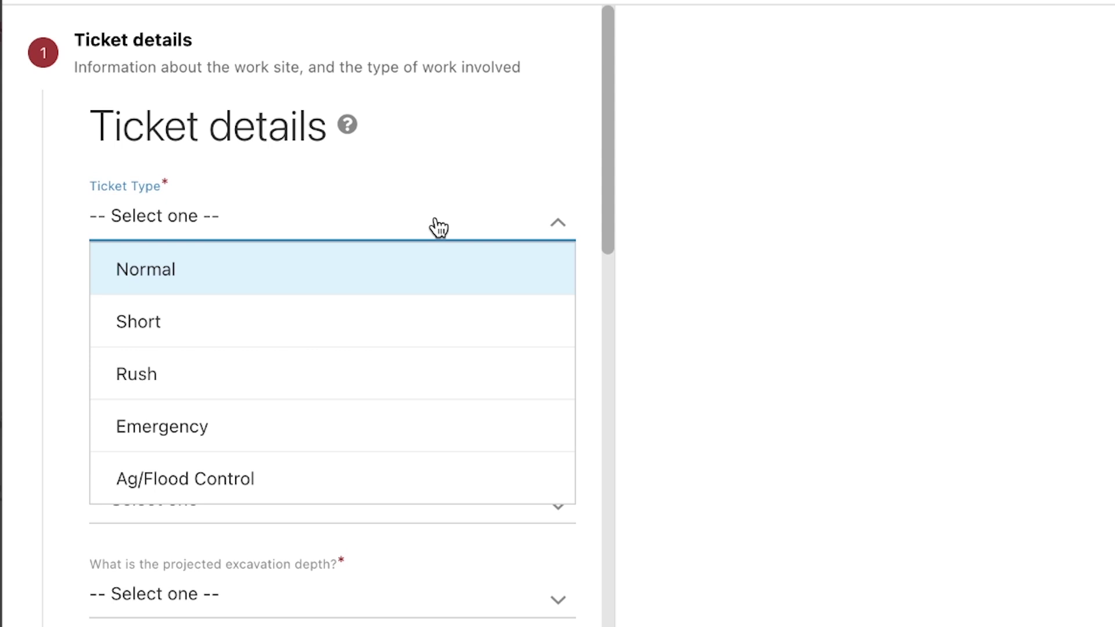
left_click(408, 261)
- Set the type of work to Utilities - Distribution and the work activity to Gas - Install New Facilities
left_click(380, 316)
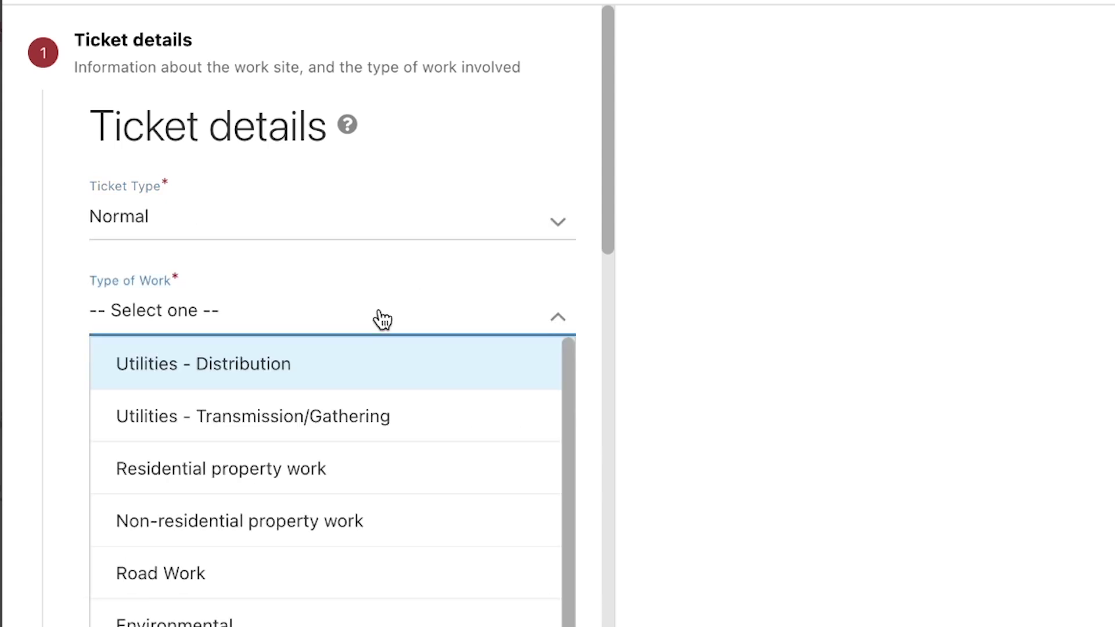
left_click(334, 386)
left_click(338, 419)
scroll(353, 618, "down", 1)
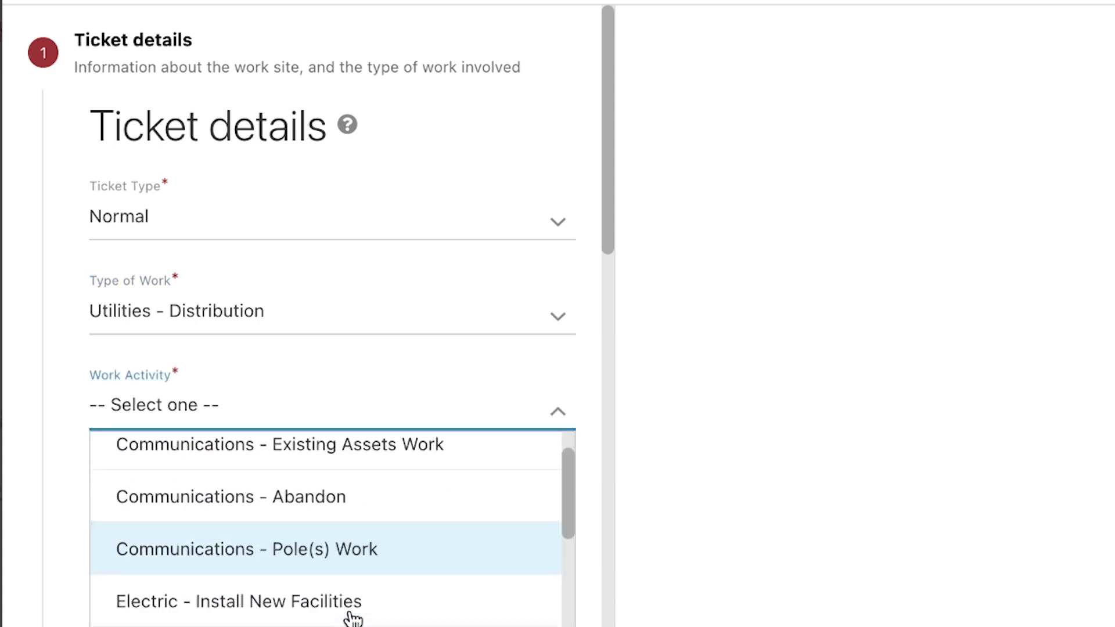
scroll(352, 617, "down", 2)
left_click(344, 591)
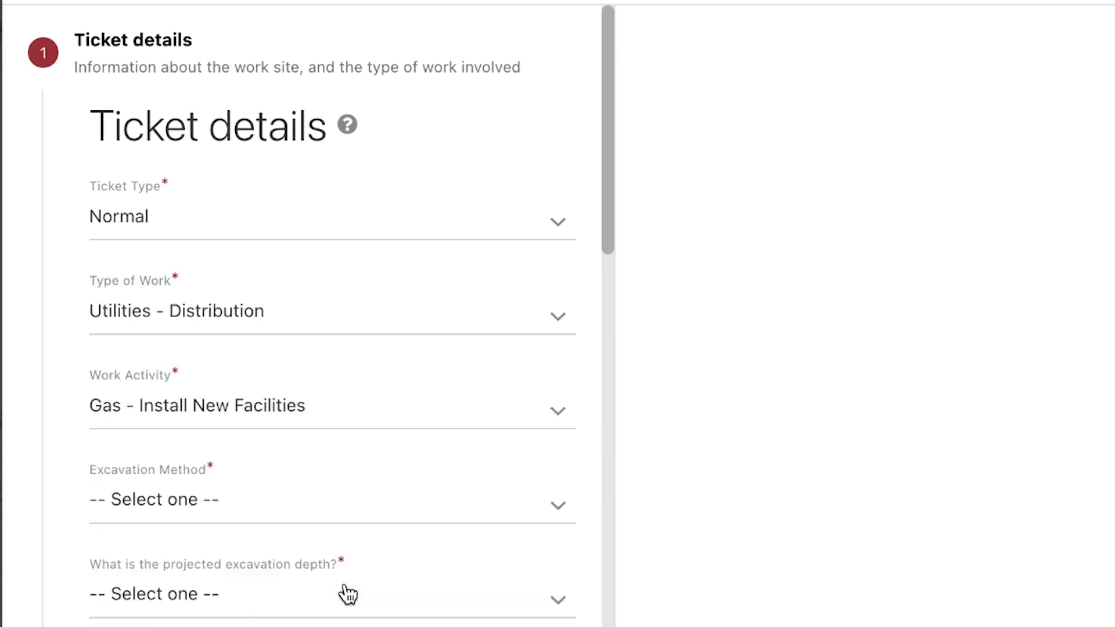
- Set the excavation method to Mechanical/Multiple Methods and the projected excavation depth to 24 to 48 inches
left_click(346, 521)
scroll(373, 378, "down", 4)
scroll(371, 378, "down", 2)
scroll(368, 378, "up", 5)
left_click(328, 142)
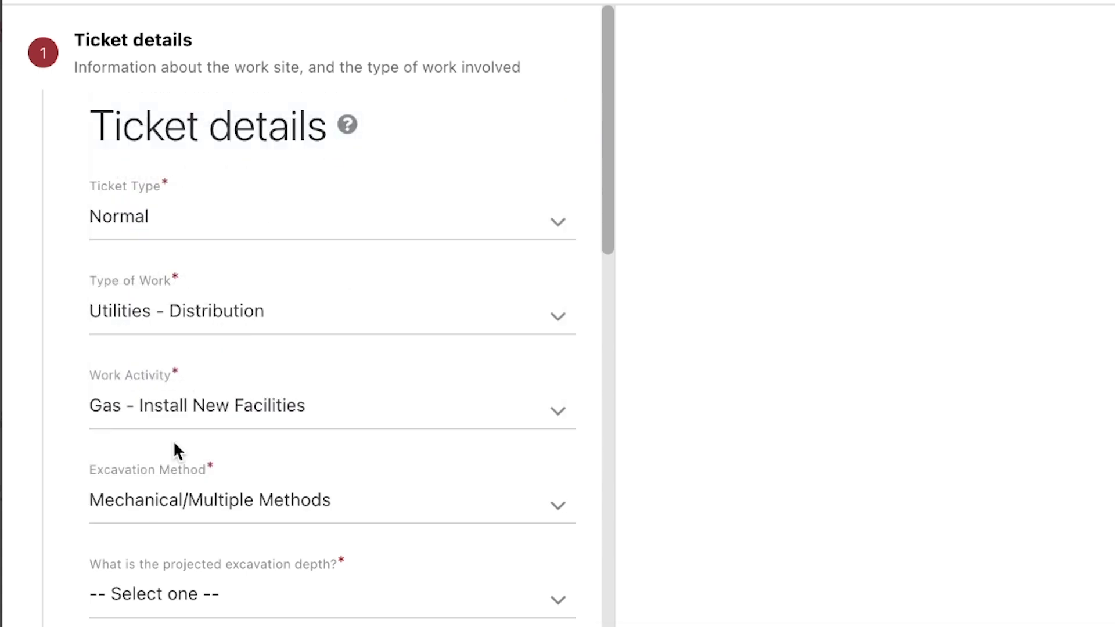
left_click(226, 593)
left_click(225, 409)
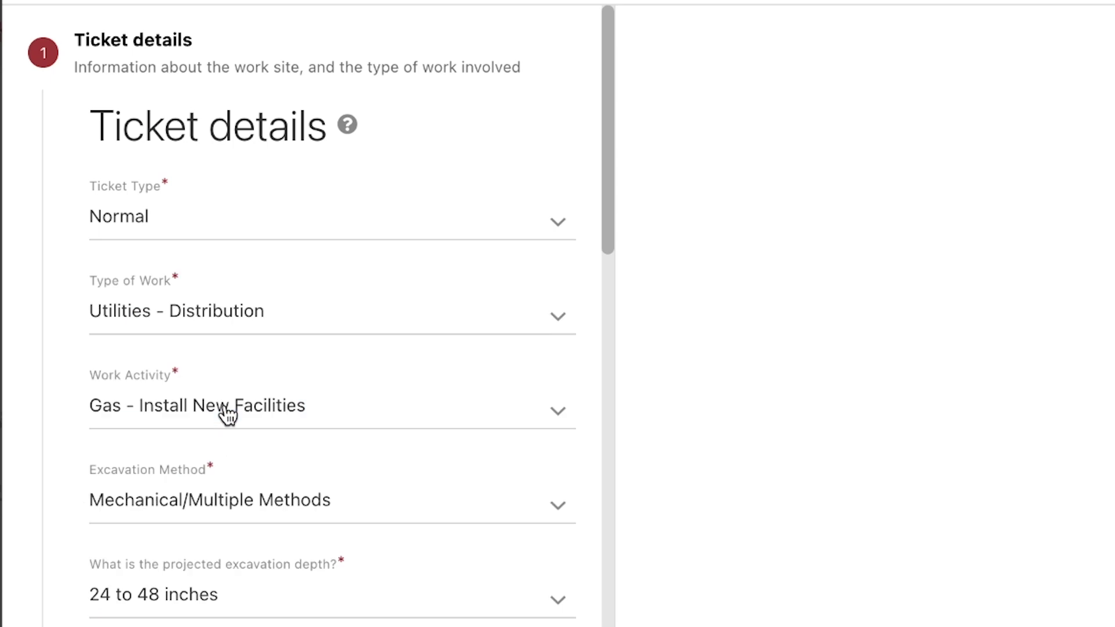
- Answer No to both the horizontal/directional boring and the explosives/blasting questions
scroll(63, 567, "down", 10)
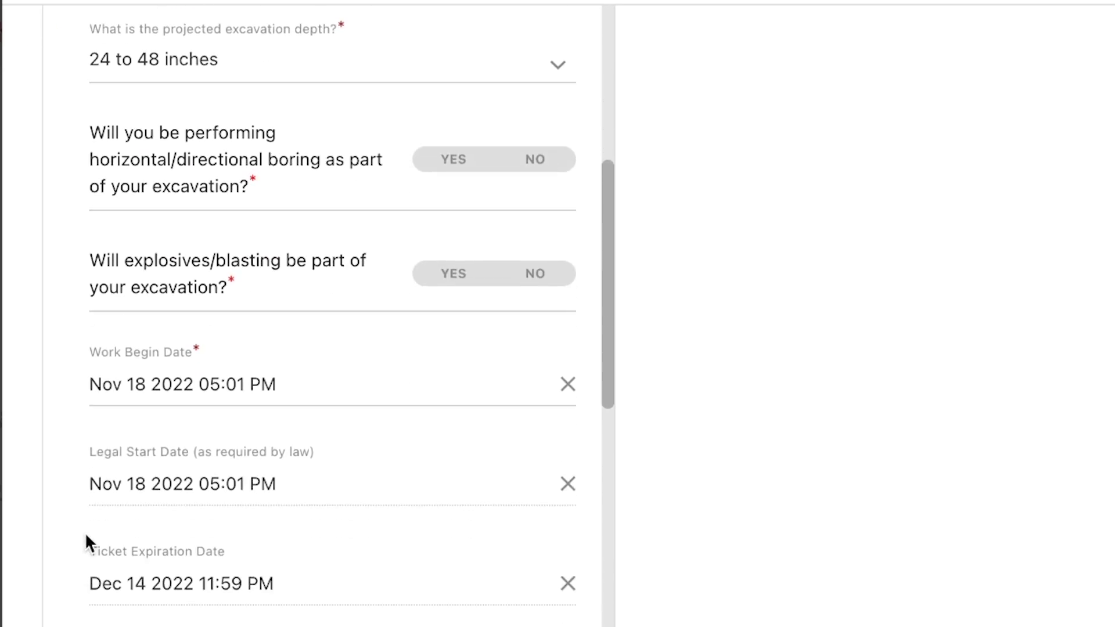
left_click(545, 160)
left_click(547, 274)
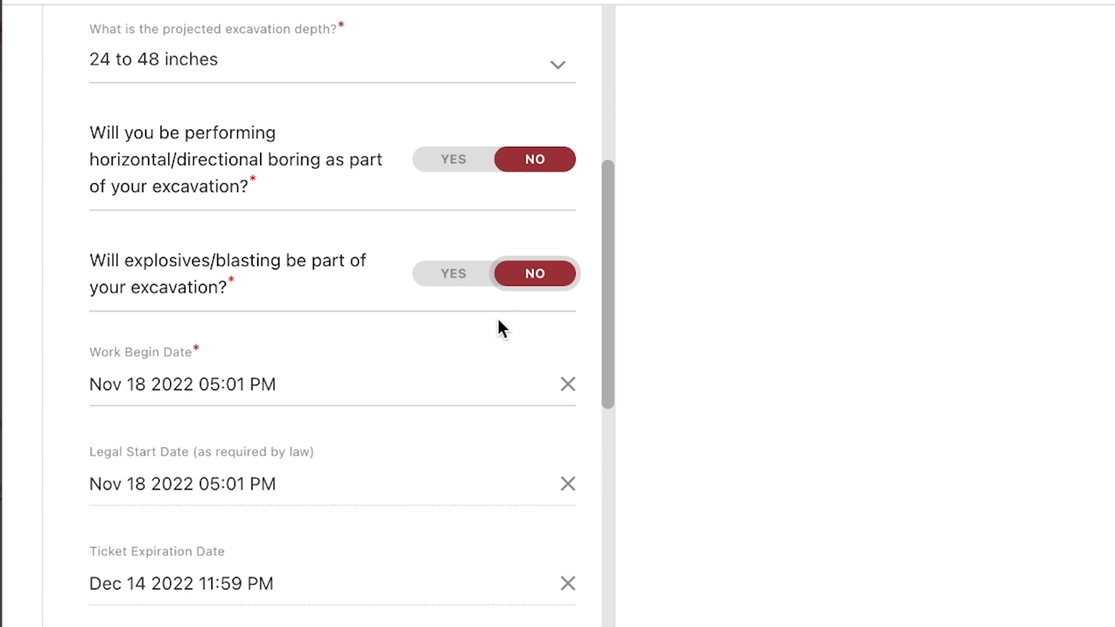
- Set the Work Begin Date to Nov 22 2022 07:00 AM
scroll(497, 317, "down", 4)
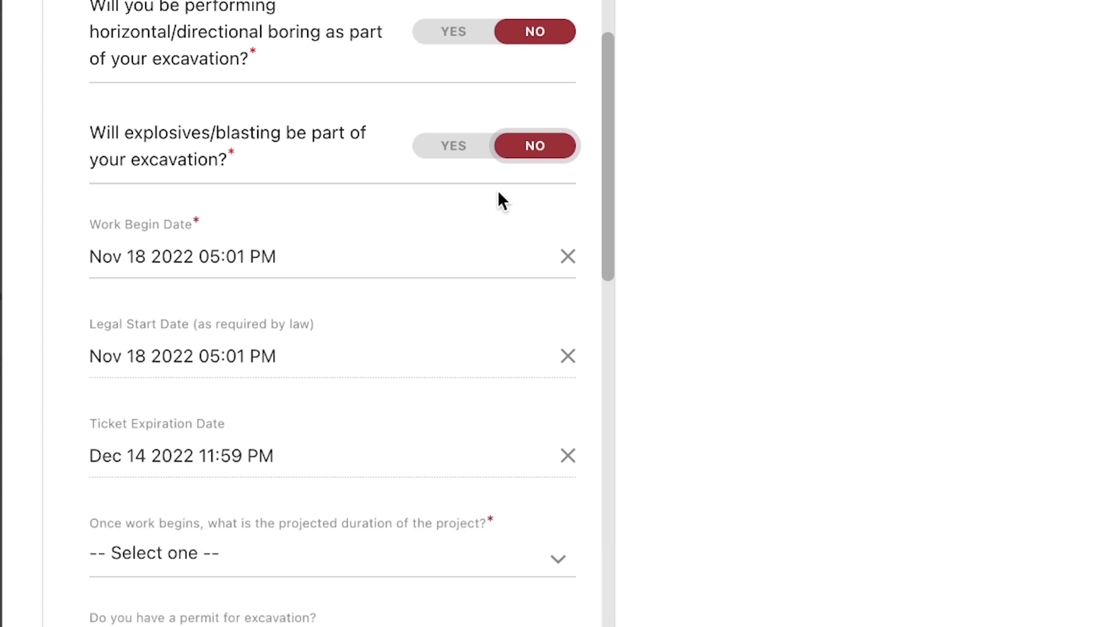
left_click(458, 155)
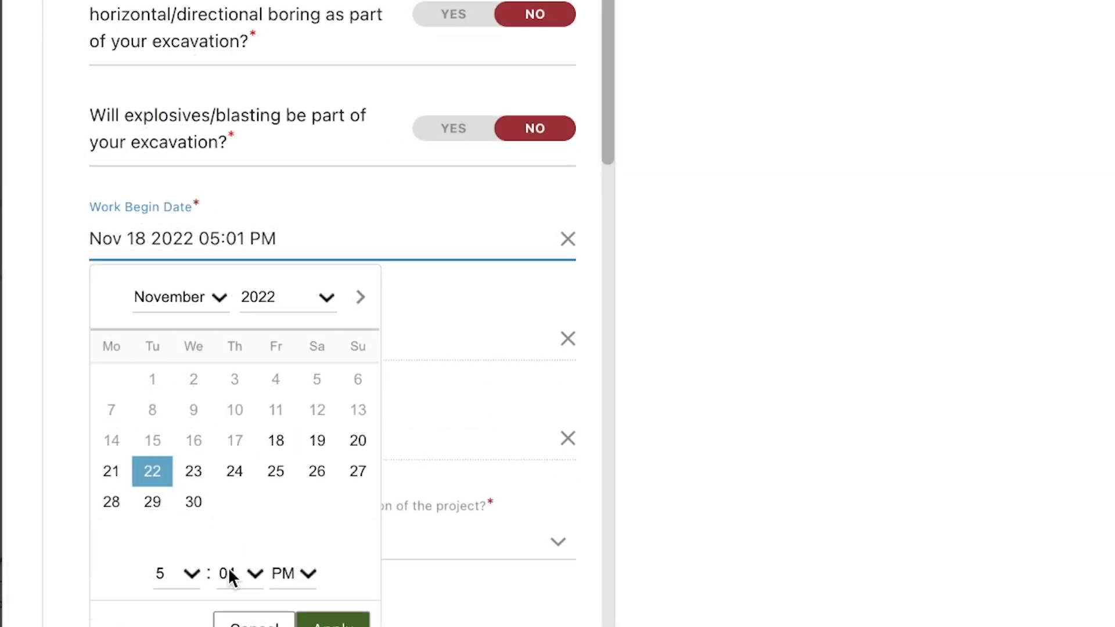
left_click(191, 573)
left_click(185, 615)
left_click(241, 573)
left_click(245, 550)
left_click(301, 576)
left_click(305, 549)
left_click(337, 623)
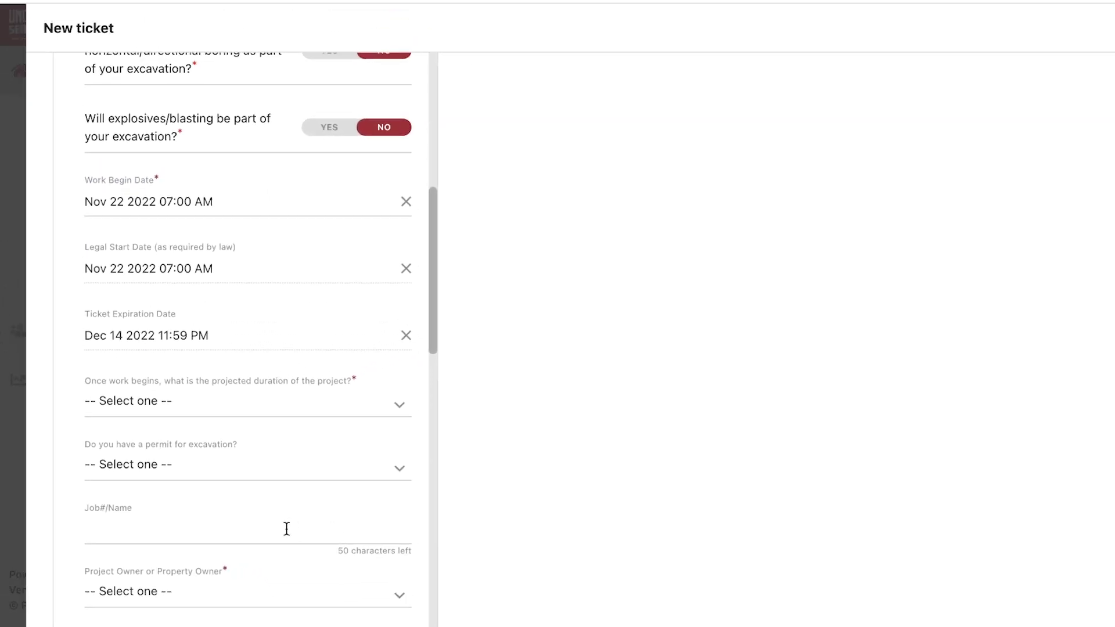
- Set the projected project duration to 8-14 days and the excavation permit to City/Town
left_click(289, 407)
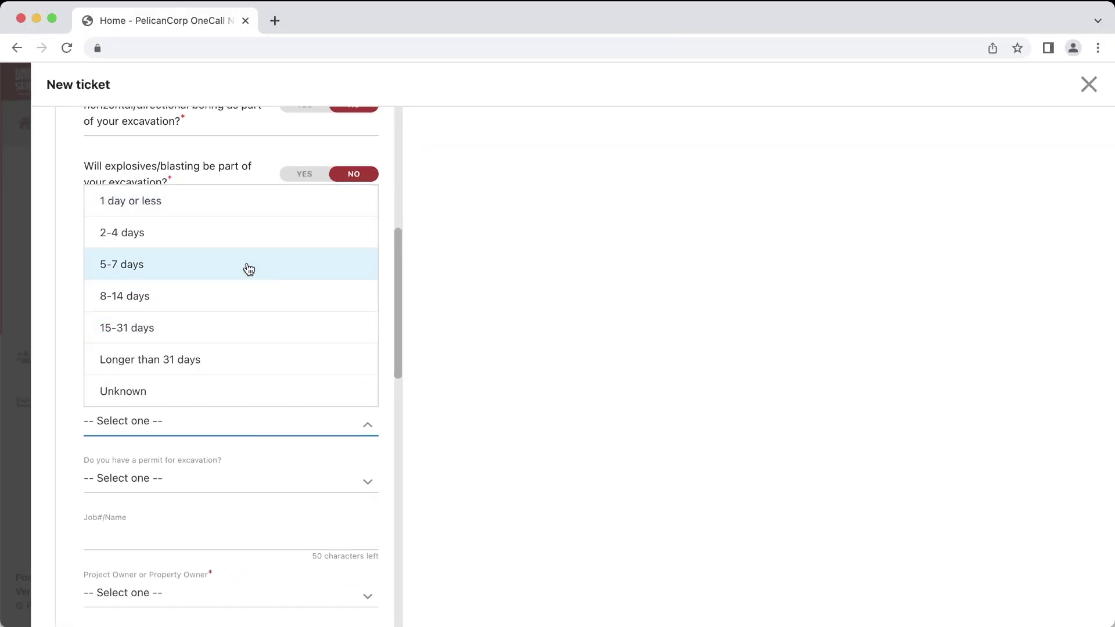
left_click(269, 261)
scroll(243, 368, "down", 3)
left_click(240, 311)
left_click(202, 395)
- Enter 12345 as the permit number and Job # 12345 as the job name
left_click(192, 372)
type("12345")
left_click(165, 408)
type("Job # 123")
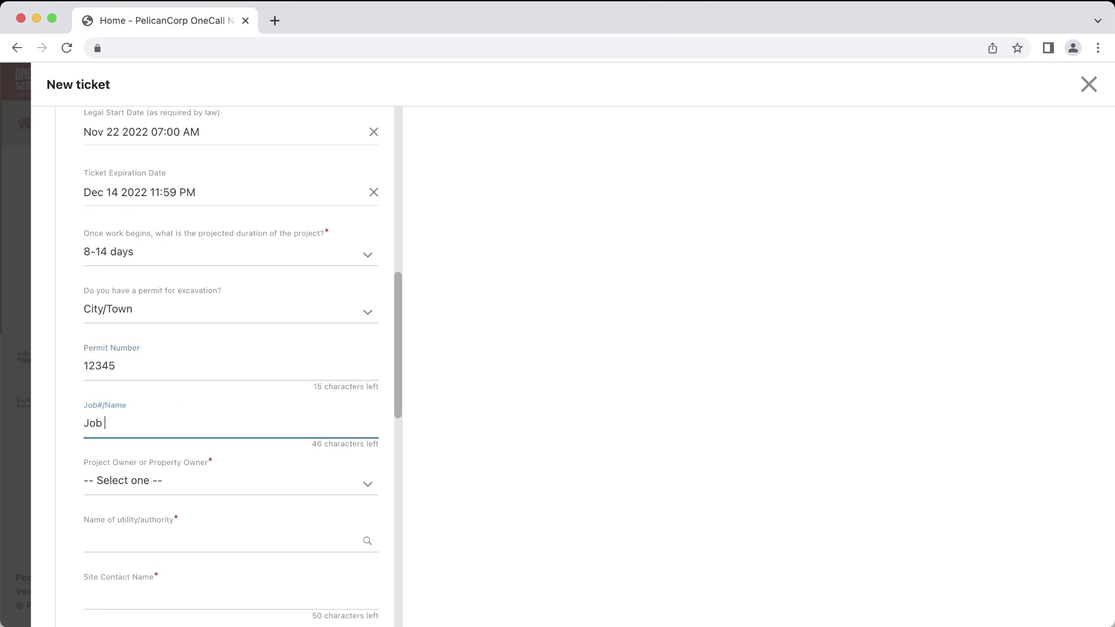
type("45")
- Set the project owner to Utility Facility Operator (non-municipality/county) and the utility/authority name to Other / Not Listed
left_click(221, 483)
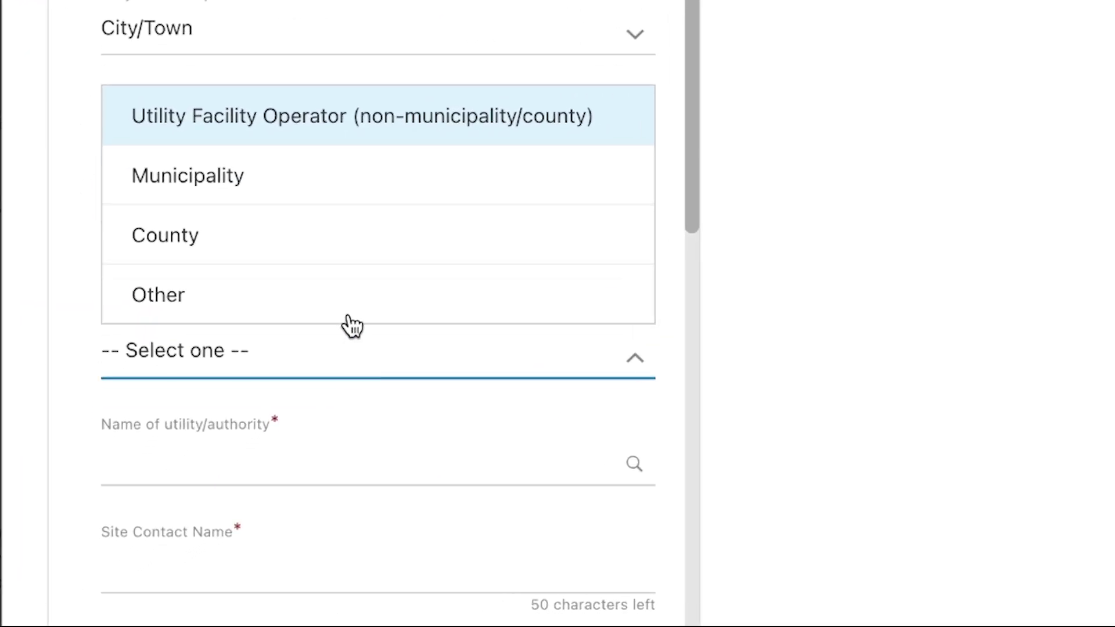
left_click(311, 117)
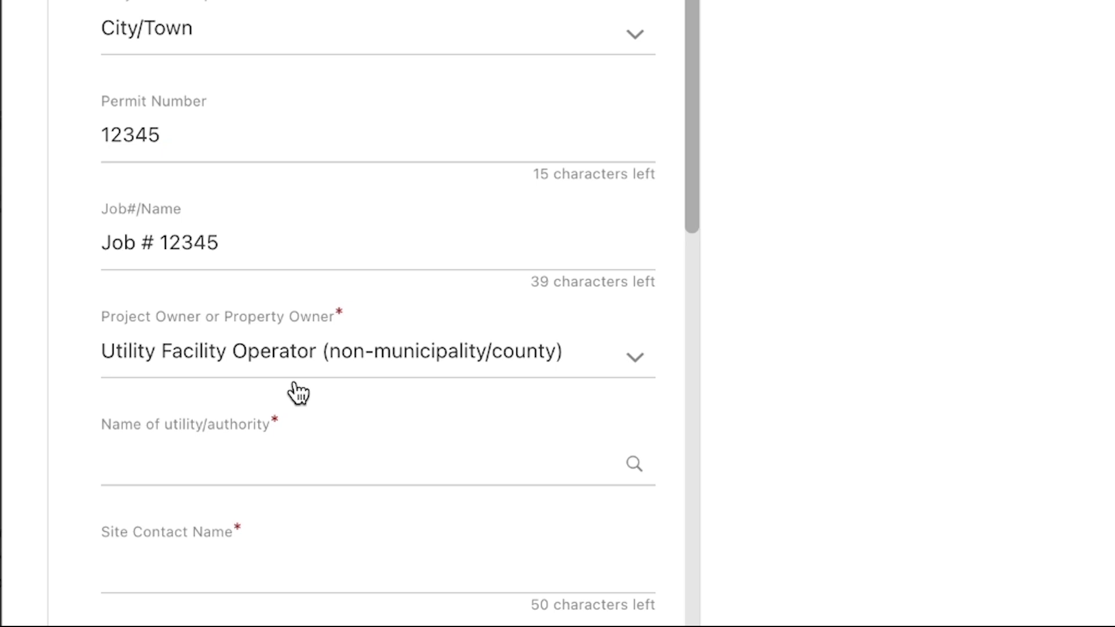
left_click(295, 462)
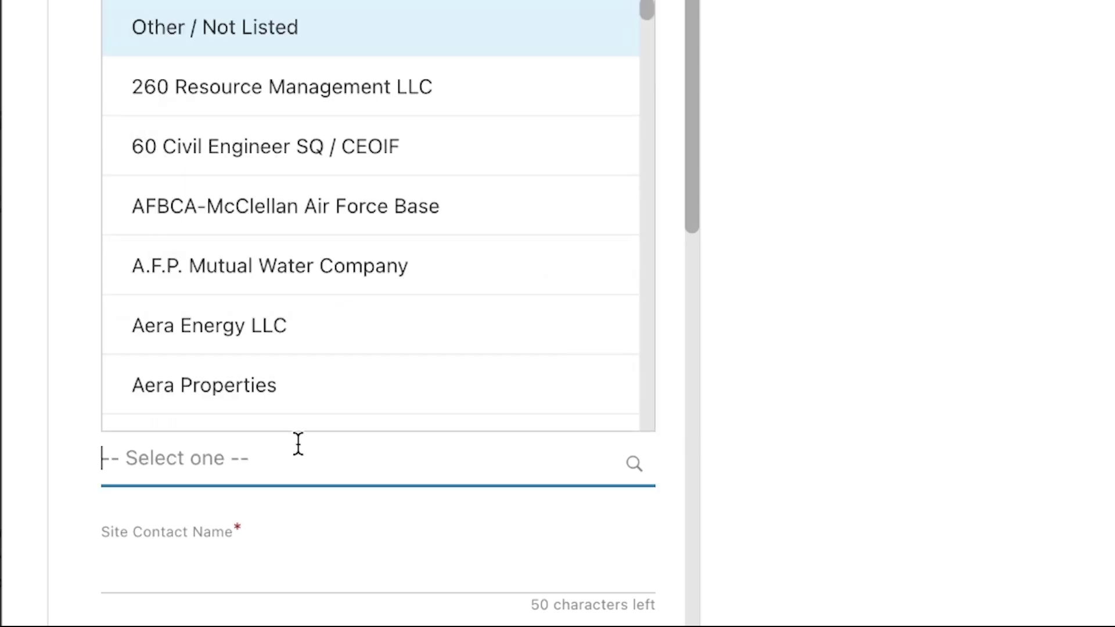
scroll(319, 333, "down", 6)
scroll(317, 334, "down", 10)
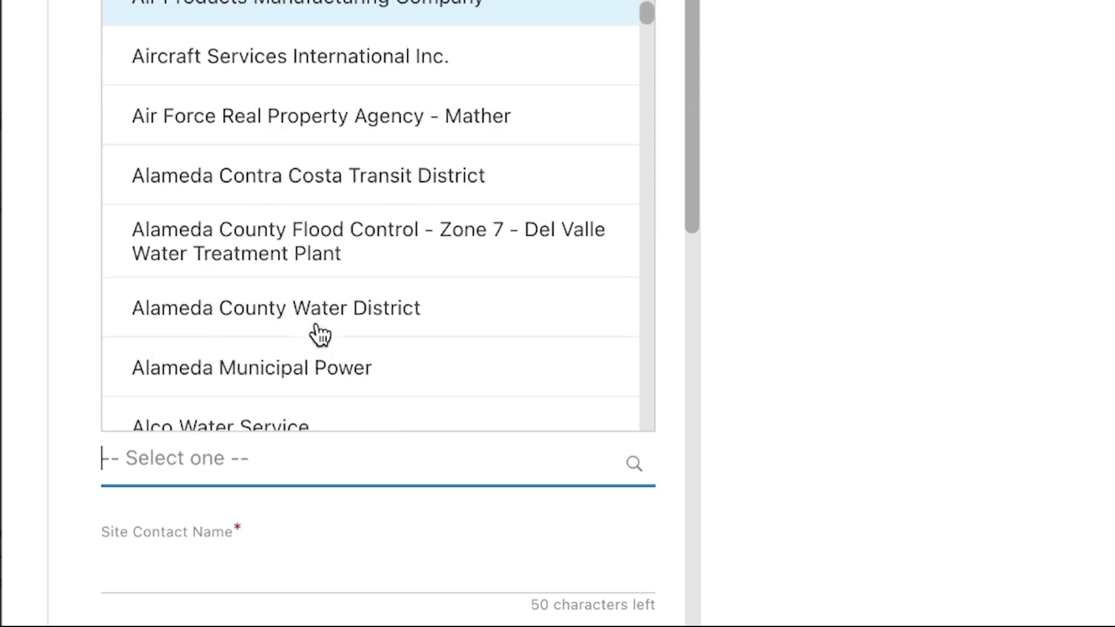
scroll(320, 334, "up", 3)
scroll(319, 333, "up", 10)
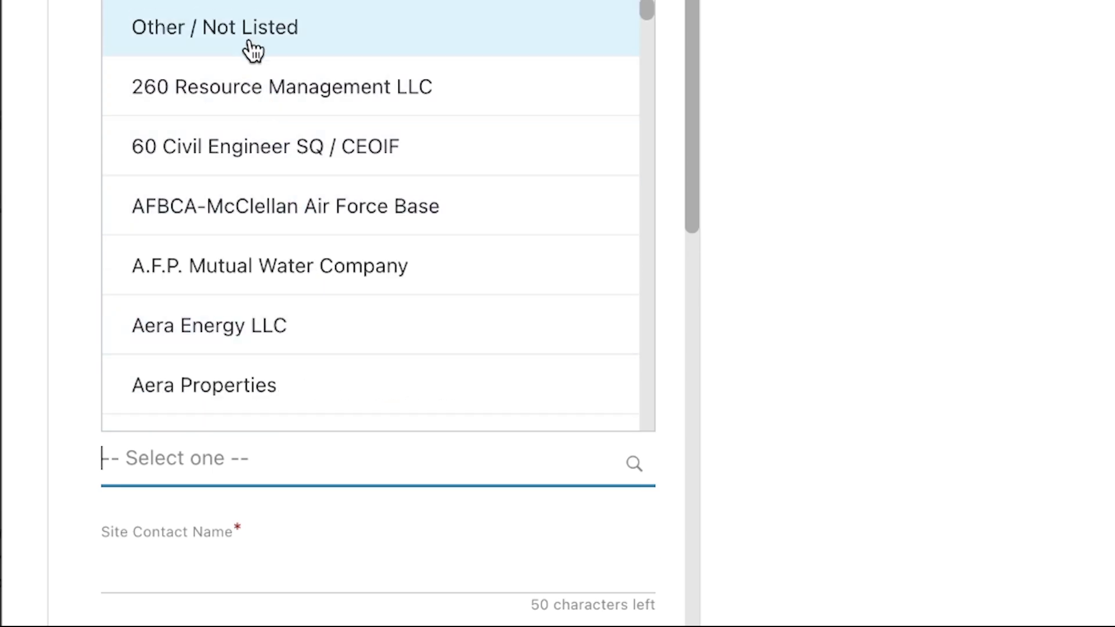
left_click(250, 41)
- Enter the site contact's name and mobile phone number
scroll(64, 387, "down", 1)
scroll(60, 380, "down", 5)
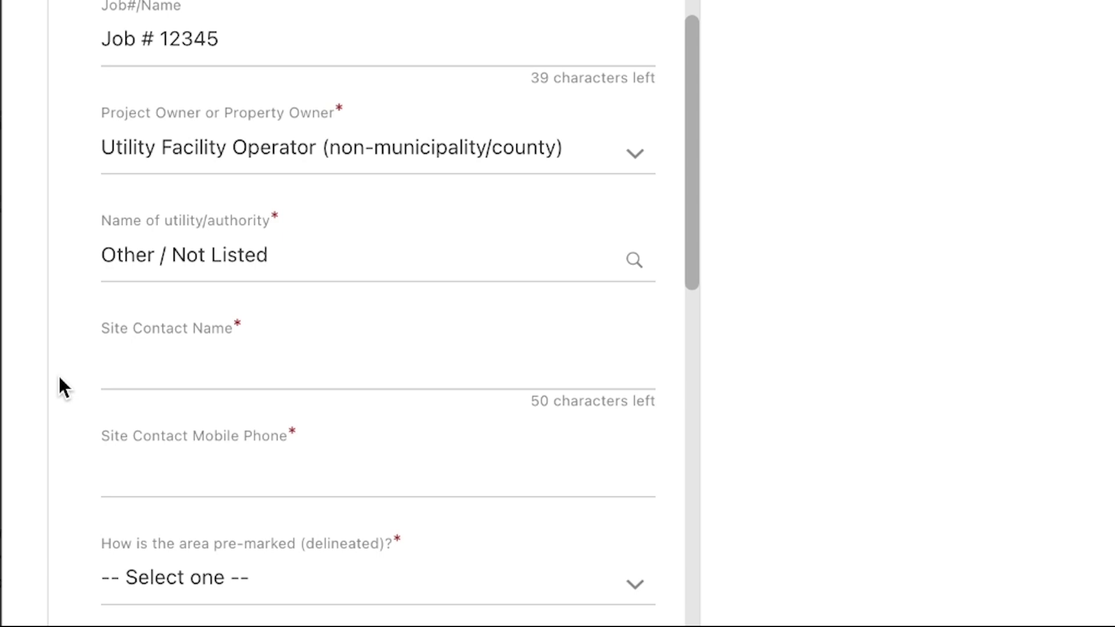
left_click(161, 219)
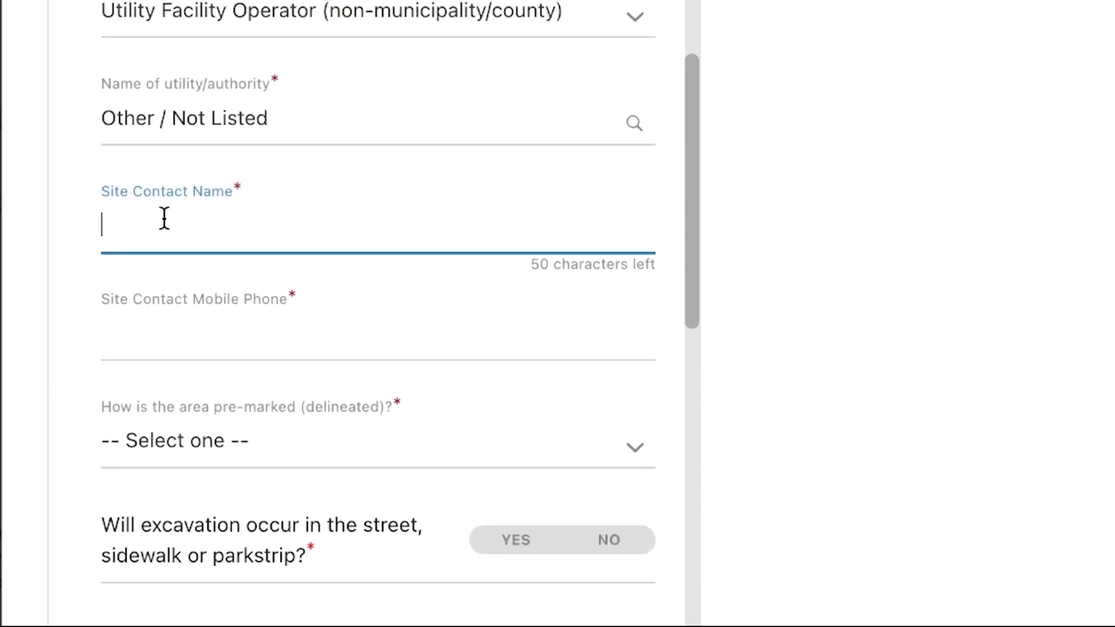
type("Matt")
key("Tab")
type("9999999999")
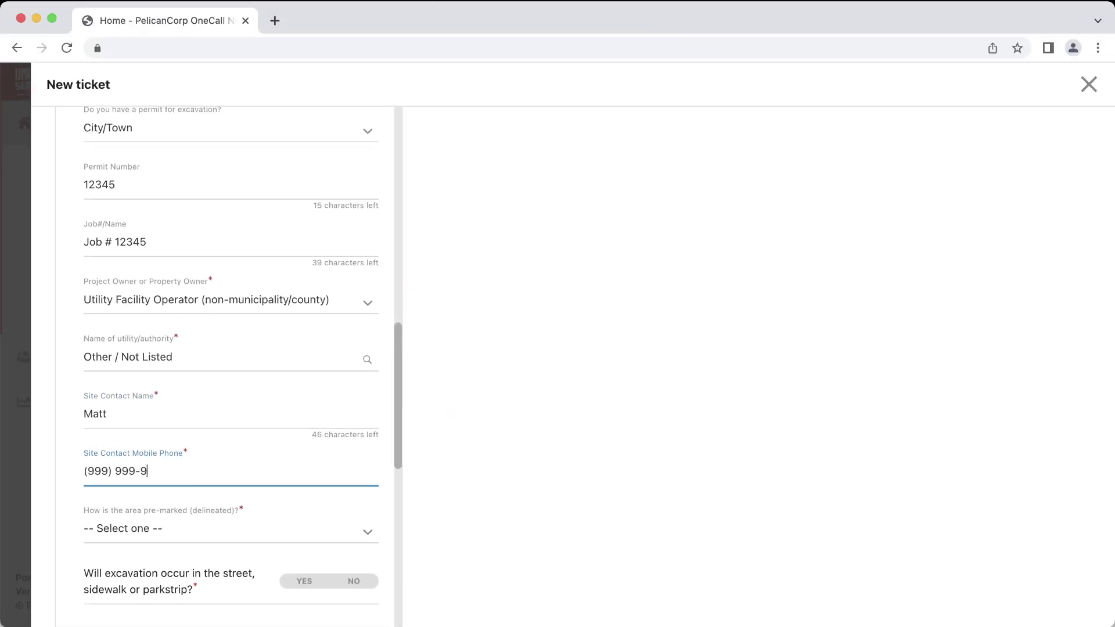
- Set how the area is pre-marked to Yes- Paint/Flags
scroll(204, 507, "down", 4)
left_click(166, 290)
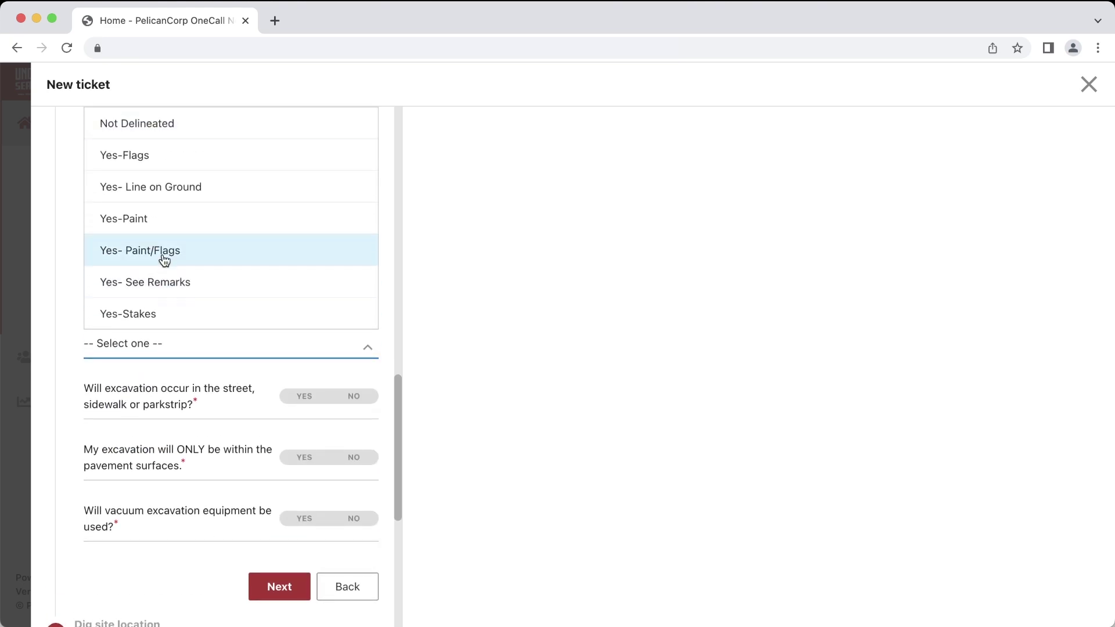
left_click(162, 251)
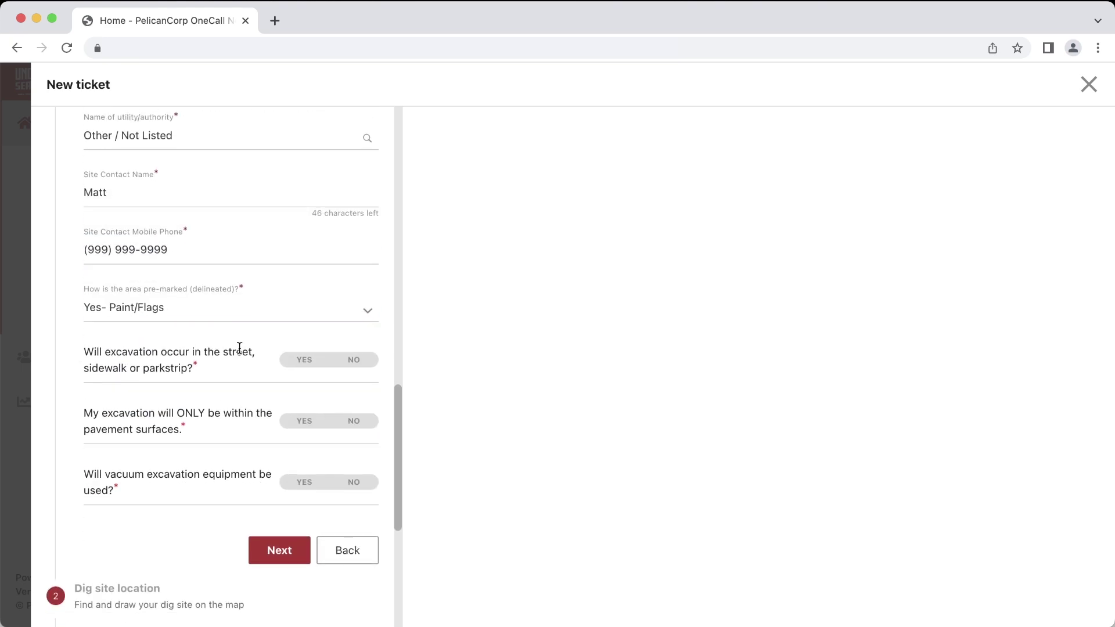
- Answer No for street/sidewalk excavation, Yes for only within pavement surfaces and No for vacuum equipment, and continue to the dig site location
left_click(355, 360)
left_click(300, 428)
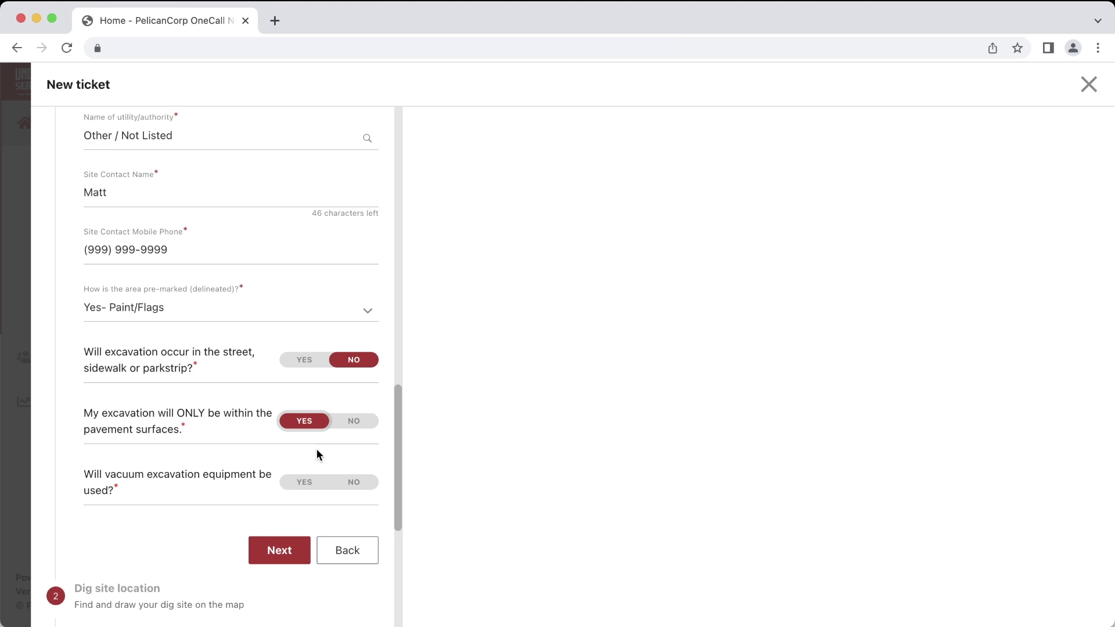
left_click(345, 482)
left_click(280, 550)
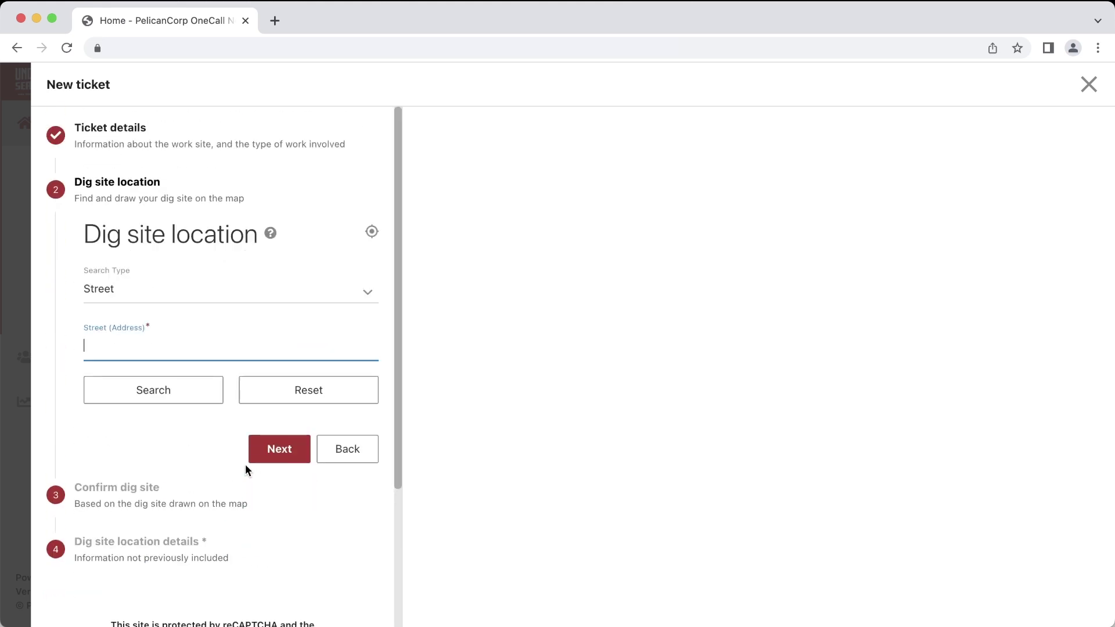
- Locate the dig site with a Street search for usa north 811 and dismiss the map instructions
left_click(327, 289)
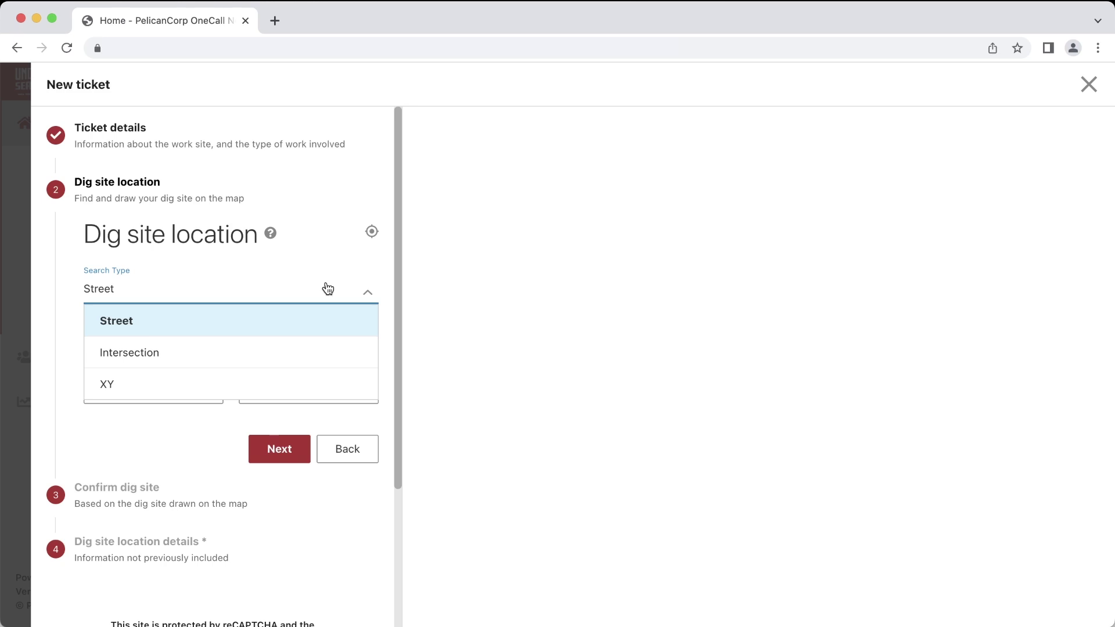
left_click(292, 326)
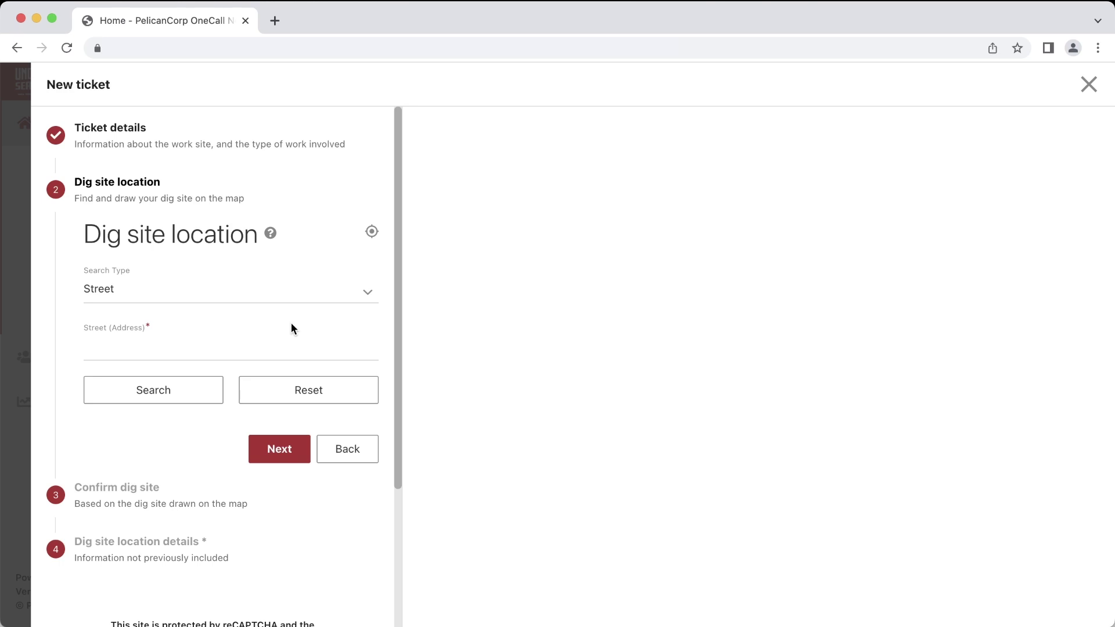
left_click(257, 346)
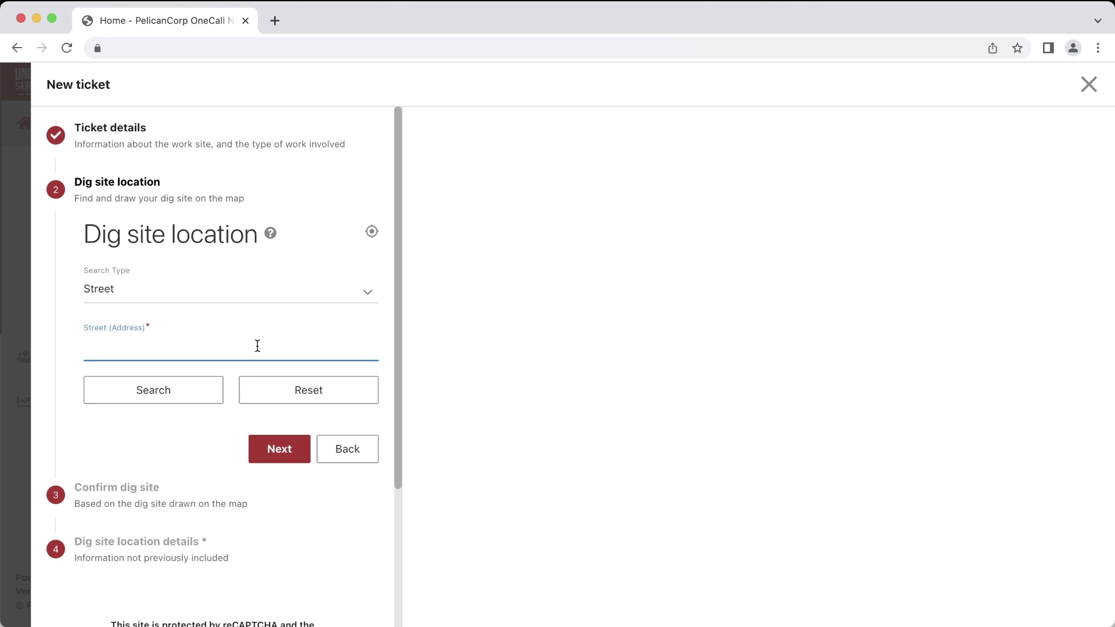
type("usa north 811")
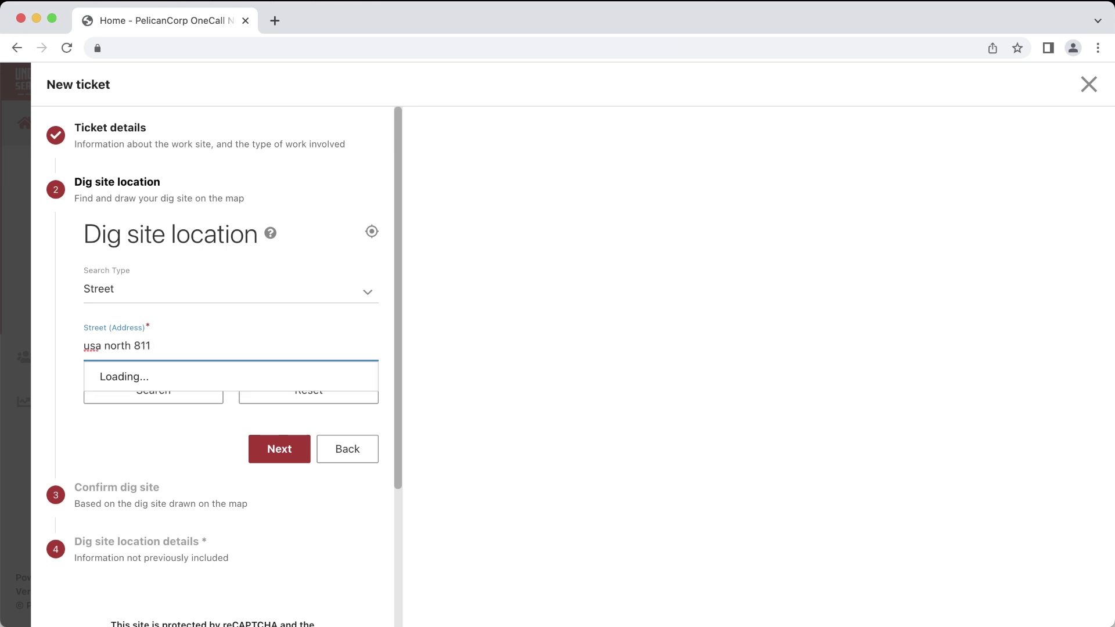
left_click(60, 393)
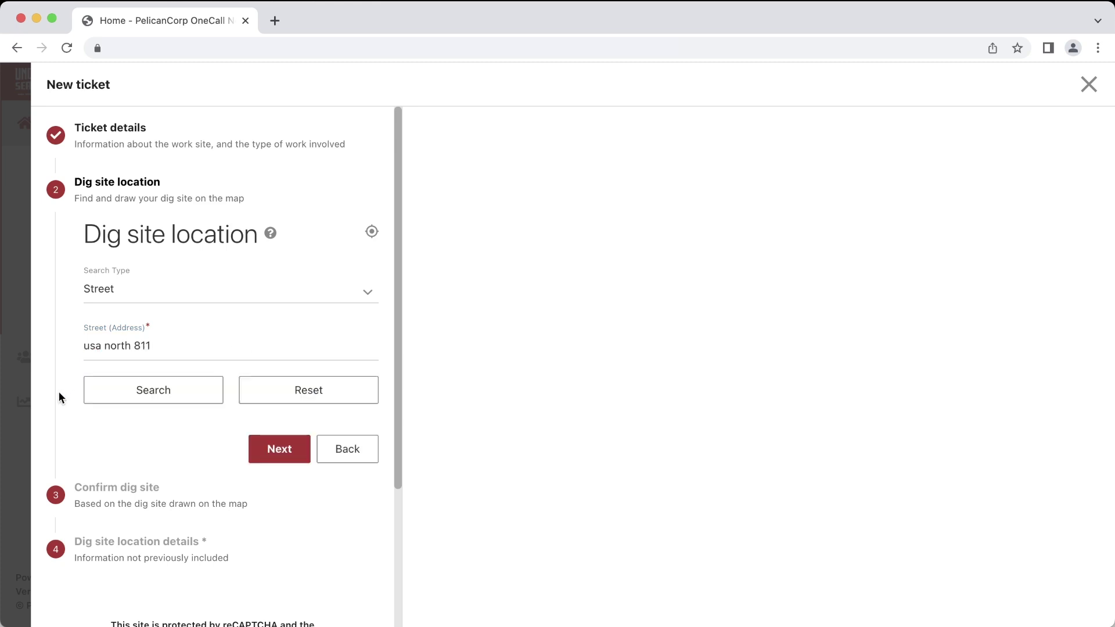
left_click(121, 391)
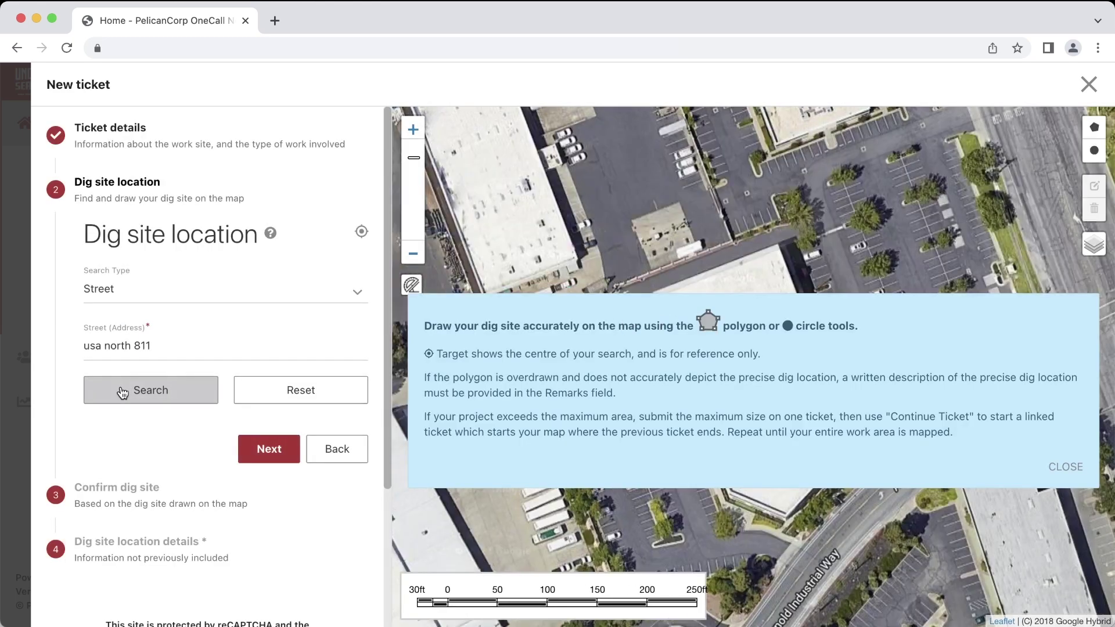
left_click(1070, 467)
- Examine the satellite map around the located building, its parking lots and the Port Chicago Hwy intersection at different zoom levels
scroll(1006, 457, "down", 2)
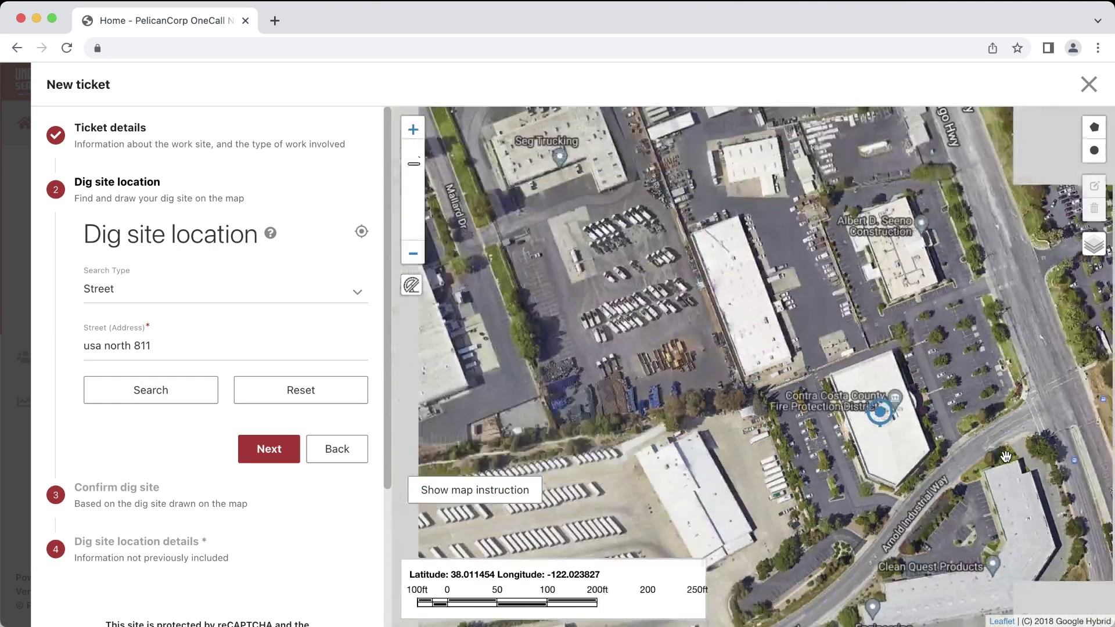
left_click_drag(1006, 457, 857, 448)
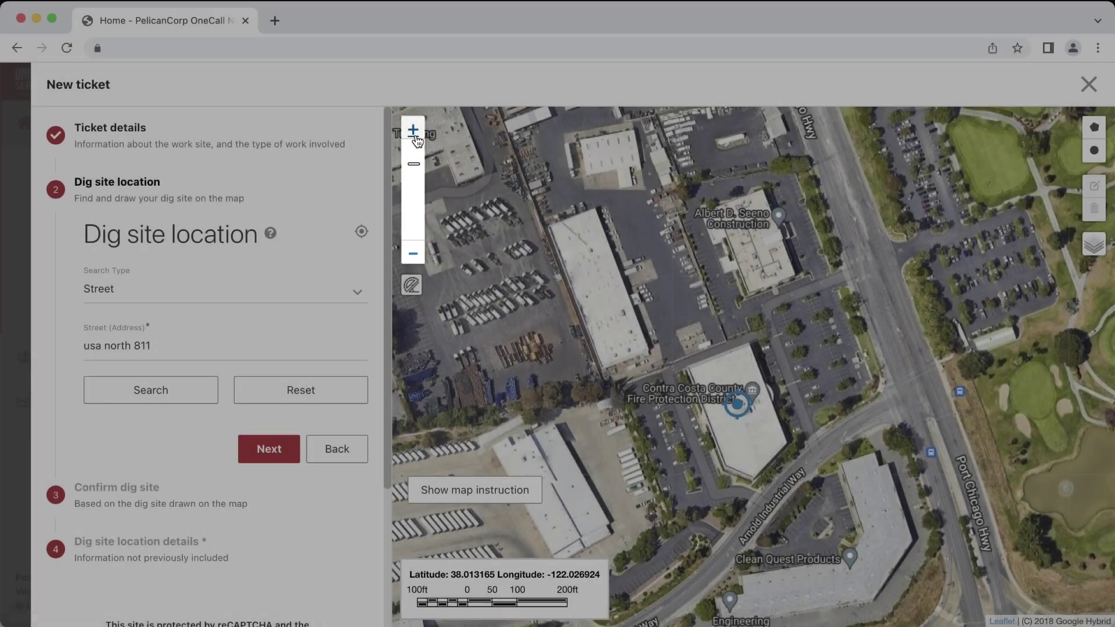
left_click(413, 132)
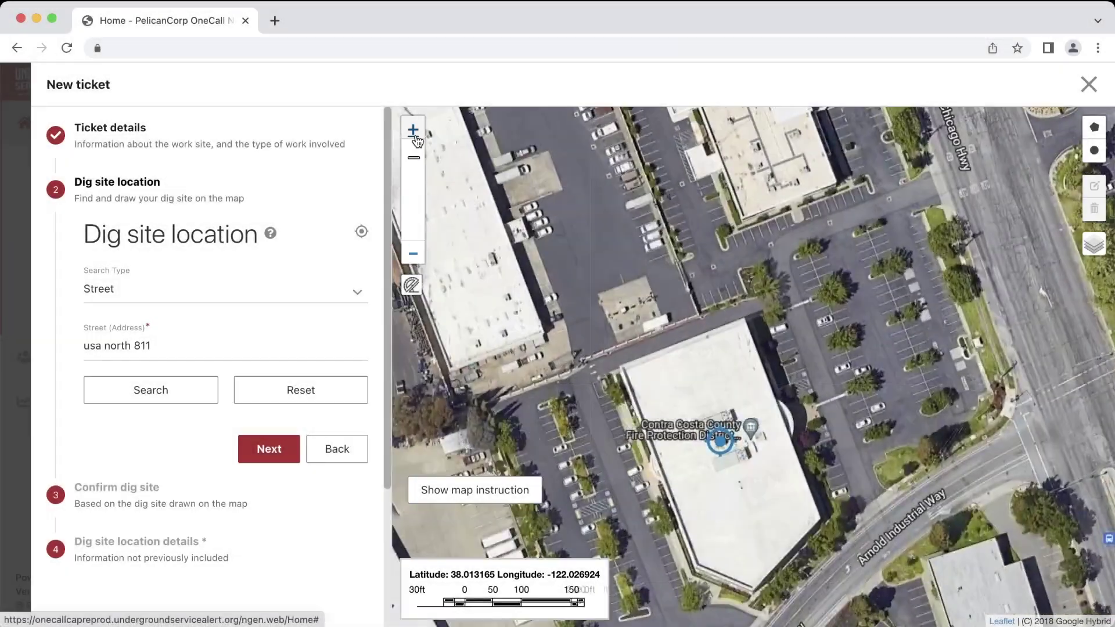
left_click(422, 249)
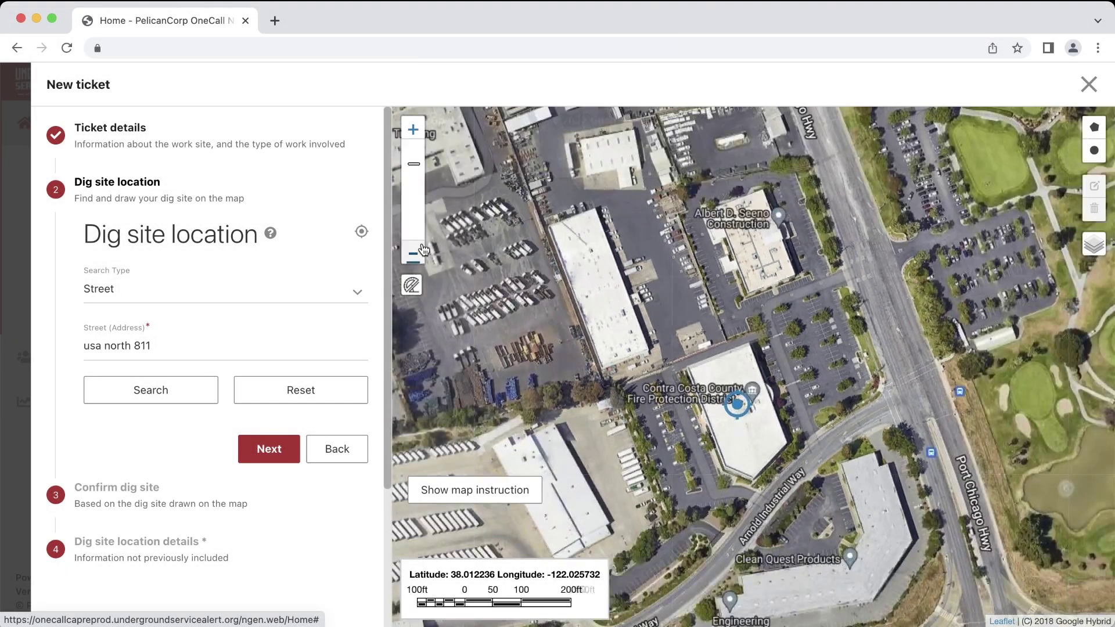
left_click(413, 152)
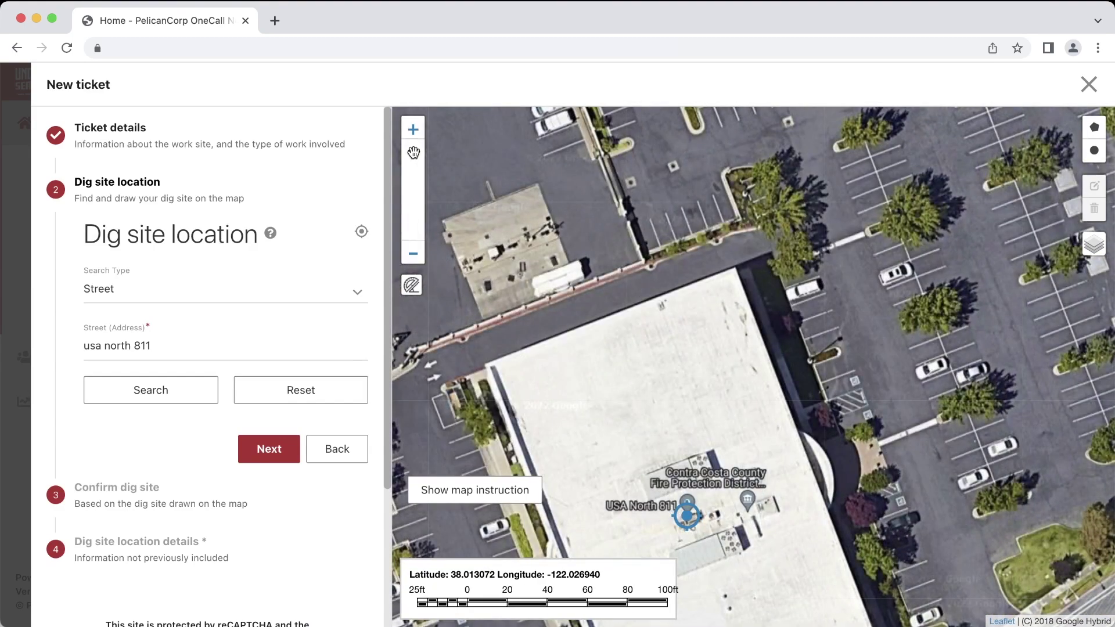
left_click_drag(659, 356, 622, 206)
scroll(696, 332, "down", 1)
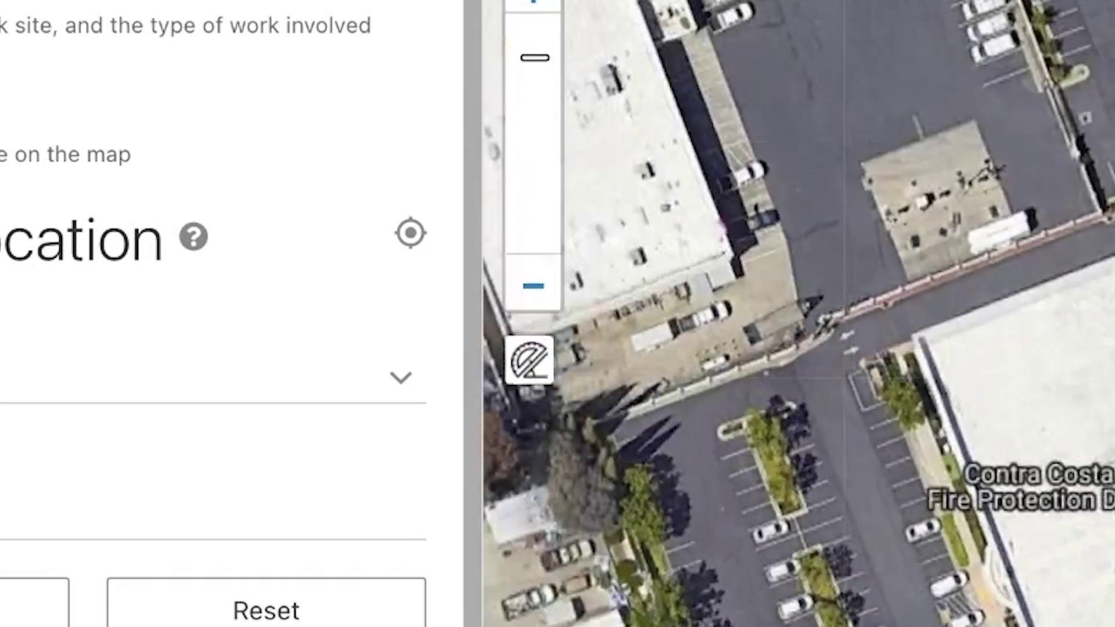
left_click_drag(1112, 386, 929, 518)
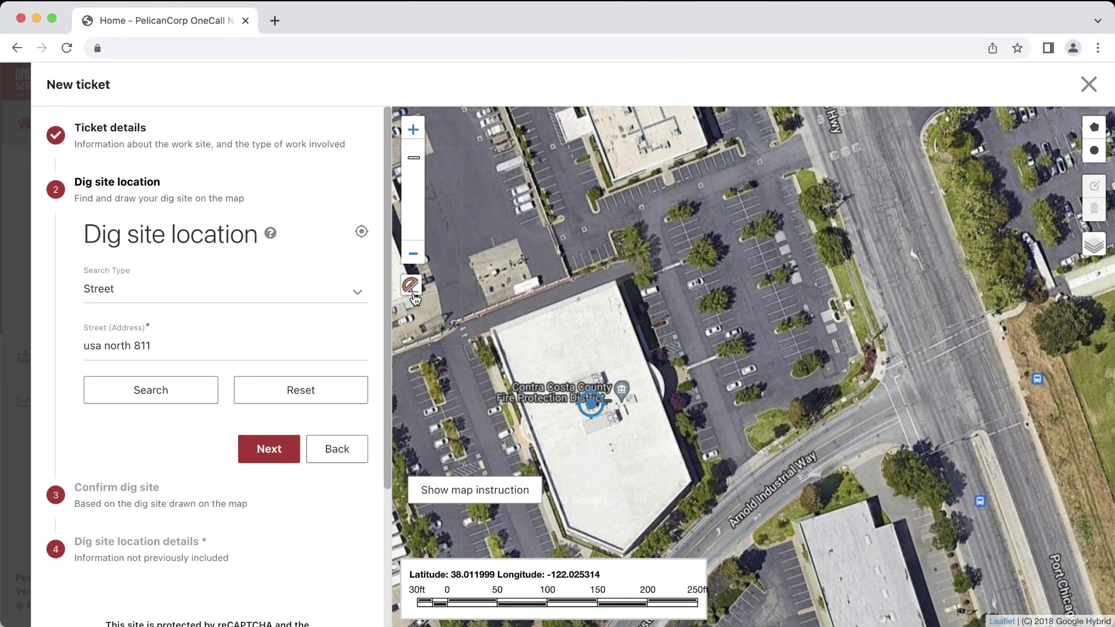
- Measure a two-segment path from the Arnold Industrial Way intersection up Port Chicago Hwy and across into the parking lot
left_click(412, 293)
left_click(959, 381)
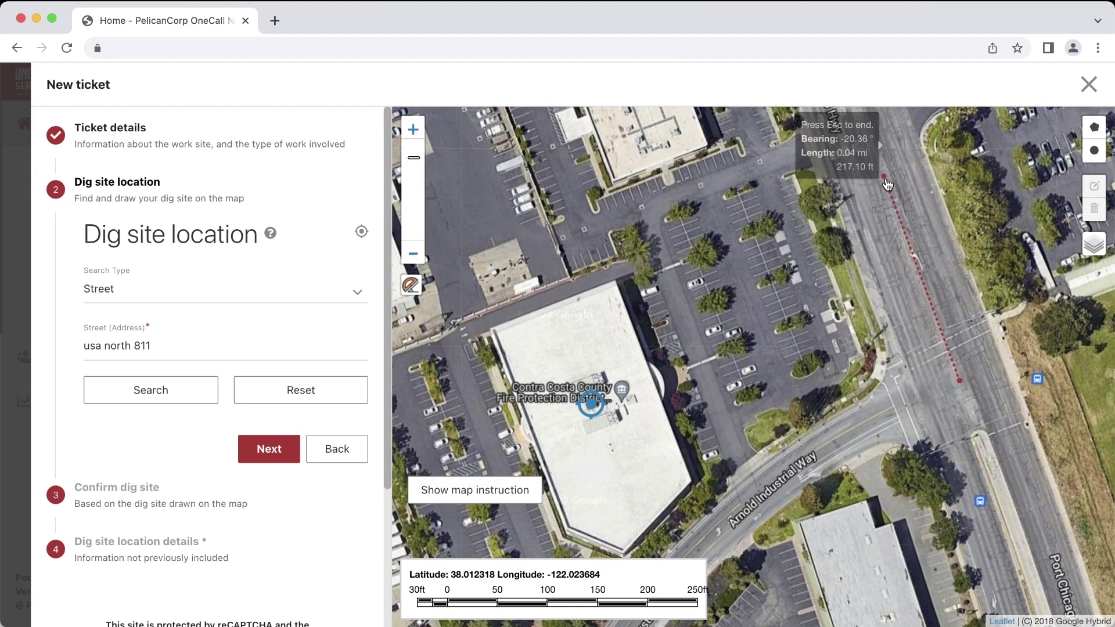
left_click(895, 198)
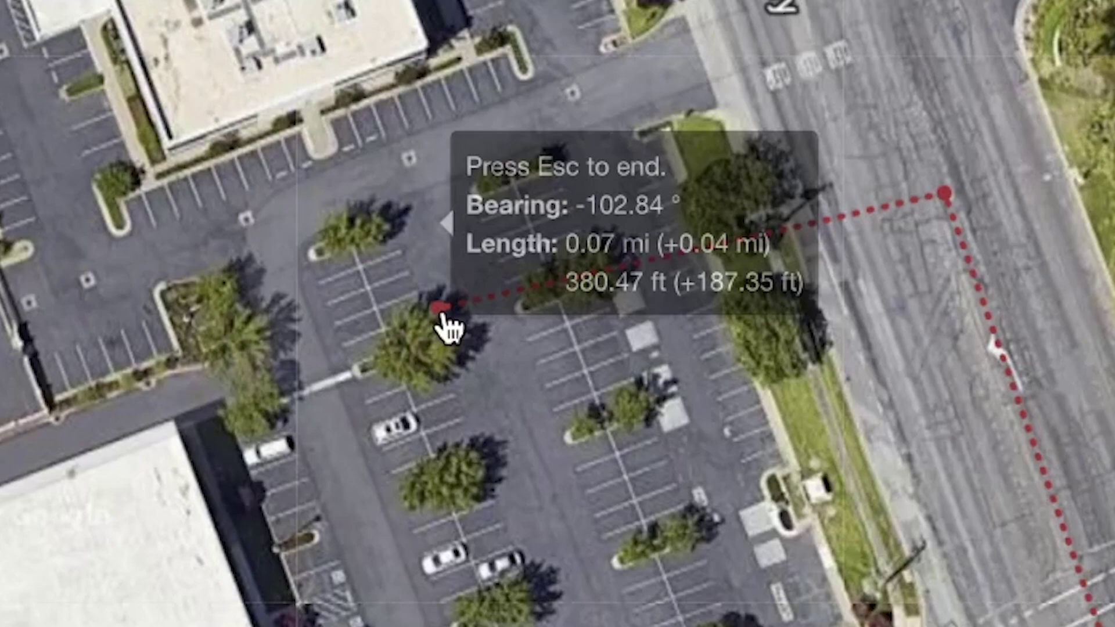
key("Escape")
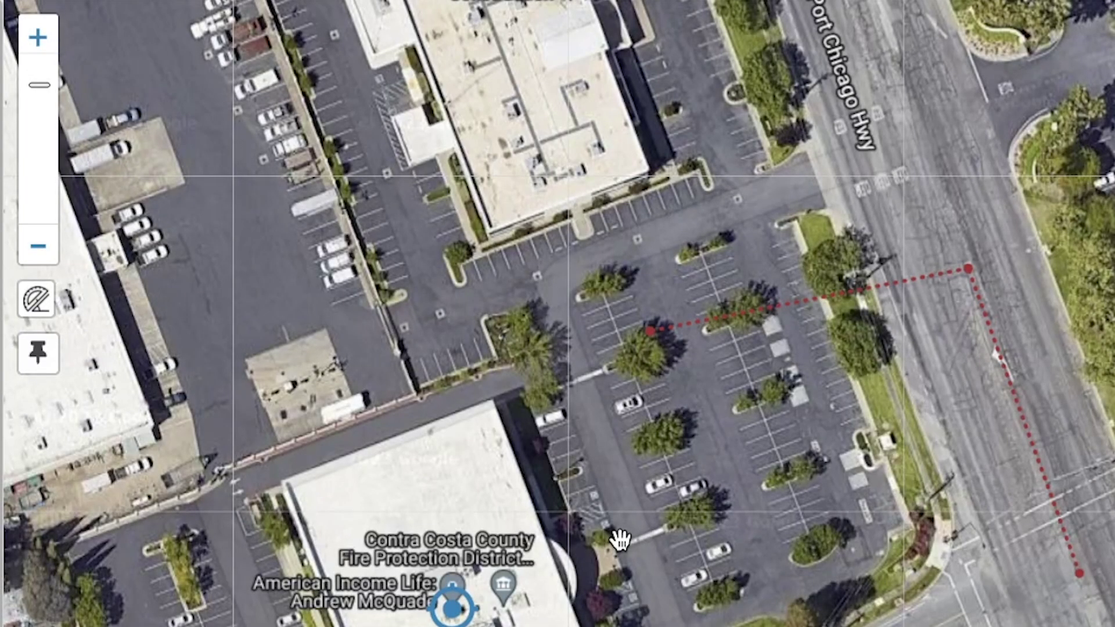
- Place map pins on the start, corner and end points of the measured path
left_click(45, 367)
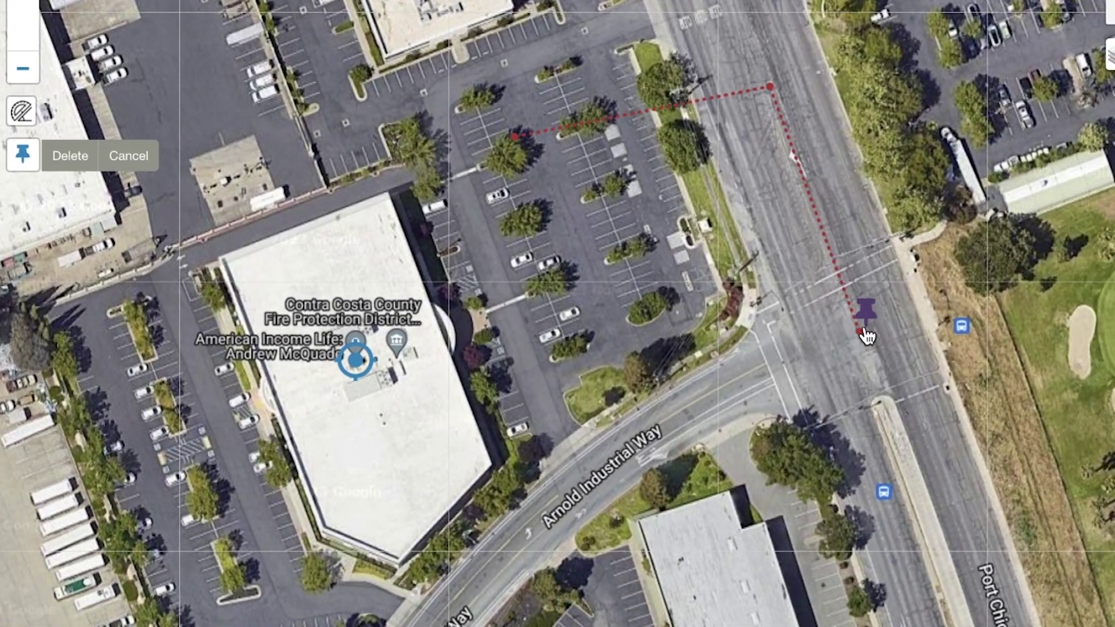
left_click(864, 336)
left_click(770, 88)
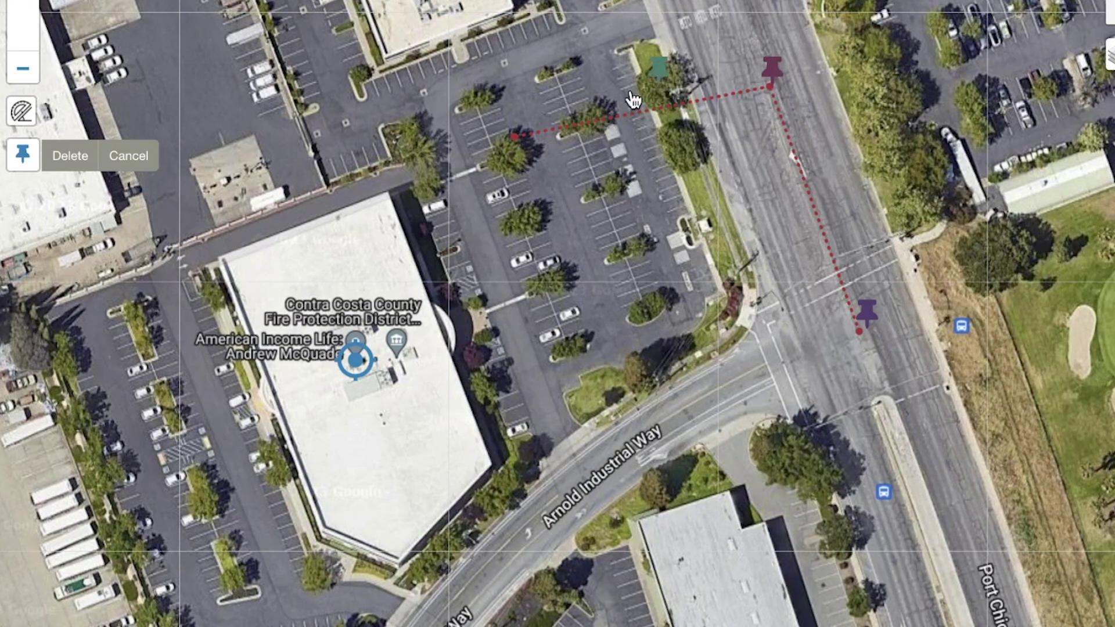
left_click(514, 141)
left_click(23, 163)
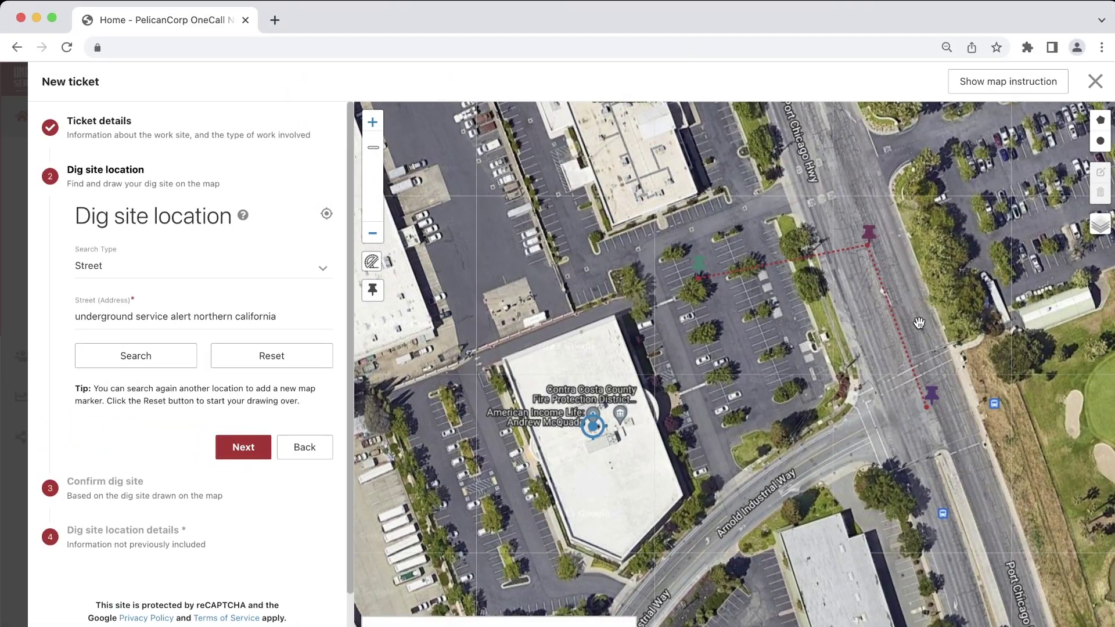
- Preview the Google Street base map and switch the map to Google Satellite
mouse_move(1100, 225)
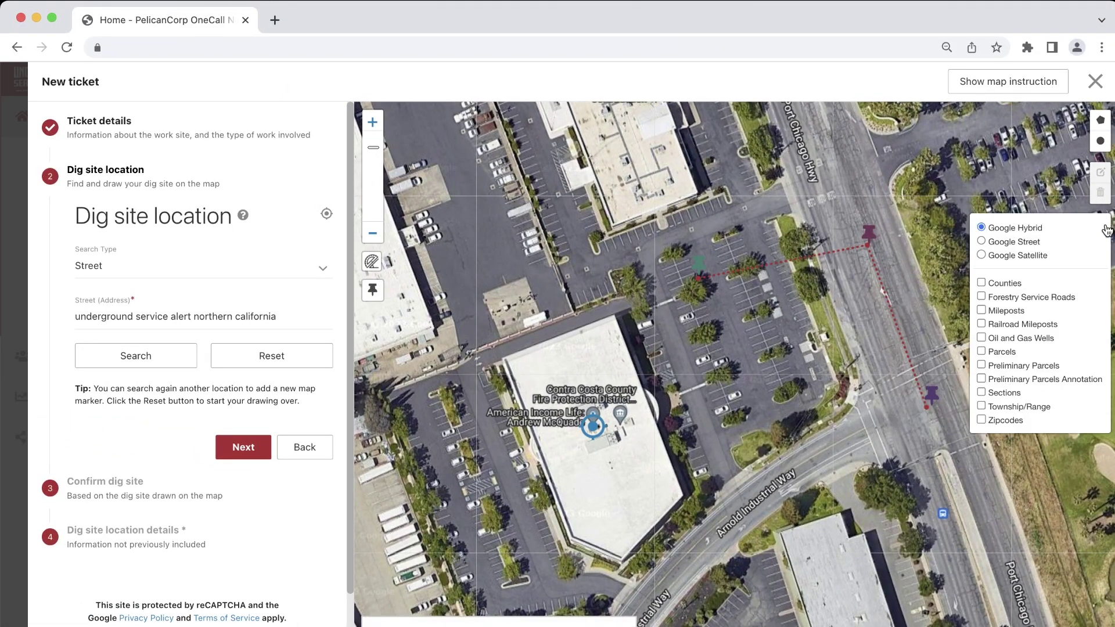
left_click(1033, 244)
left_click(1023, 259)
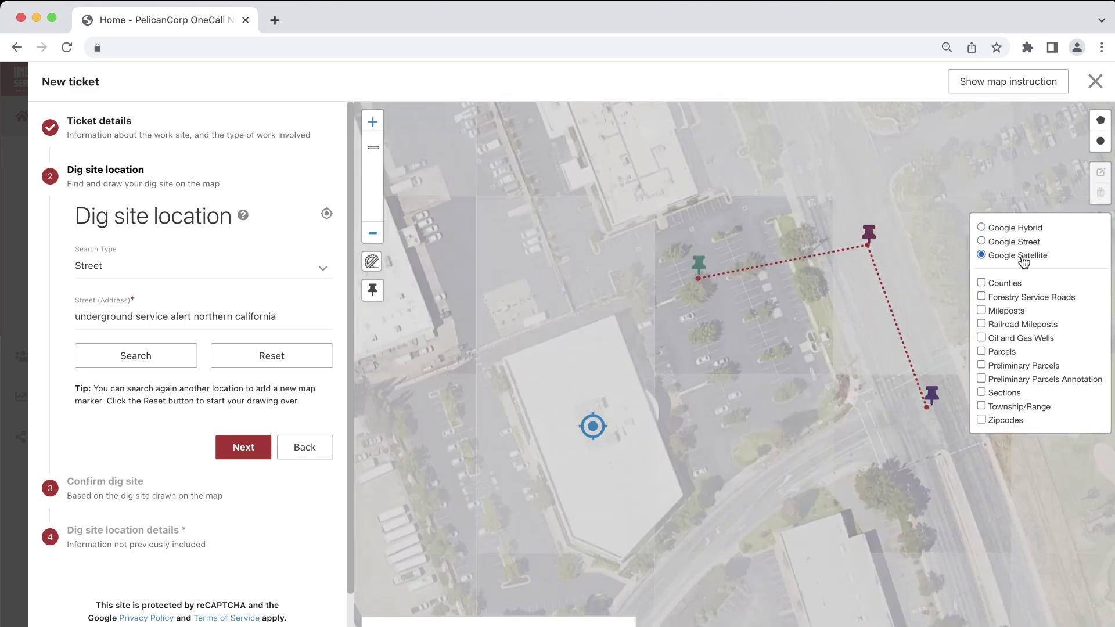
- Switch the map to Google Hybrid and show the Parcels layer over the area around the located building
left_click(1021, 231)
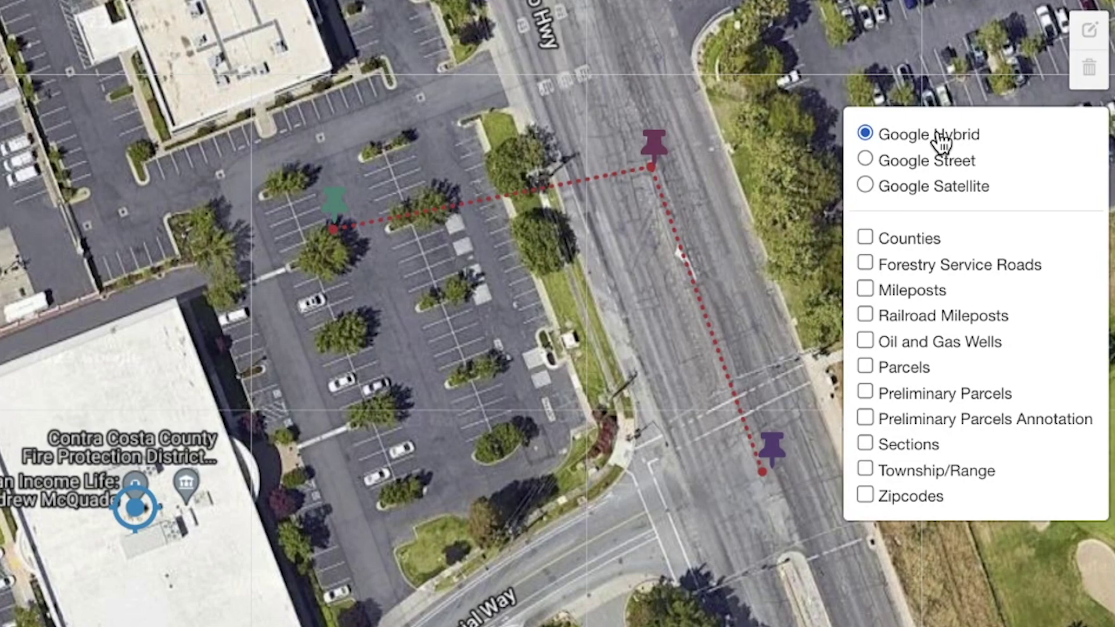
left_click(867, 370)
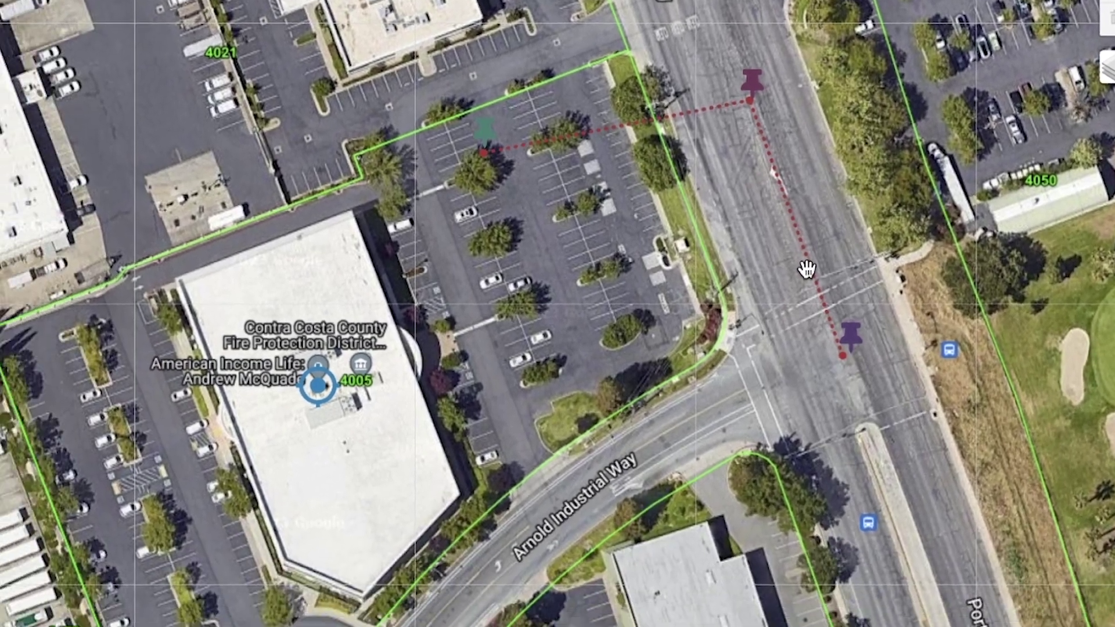
scroll(723, 368, "down", 1)
scroll(825, 251, "down", 1)
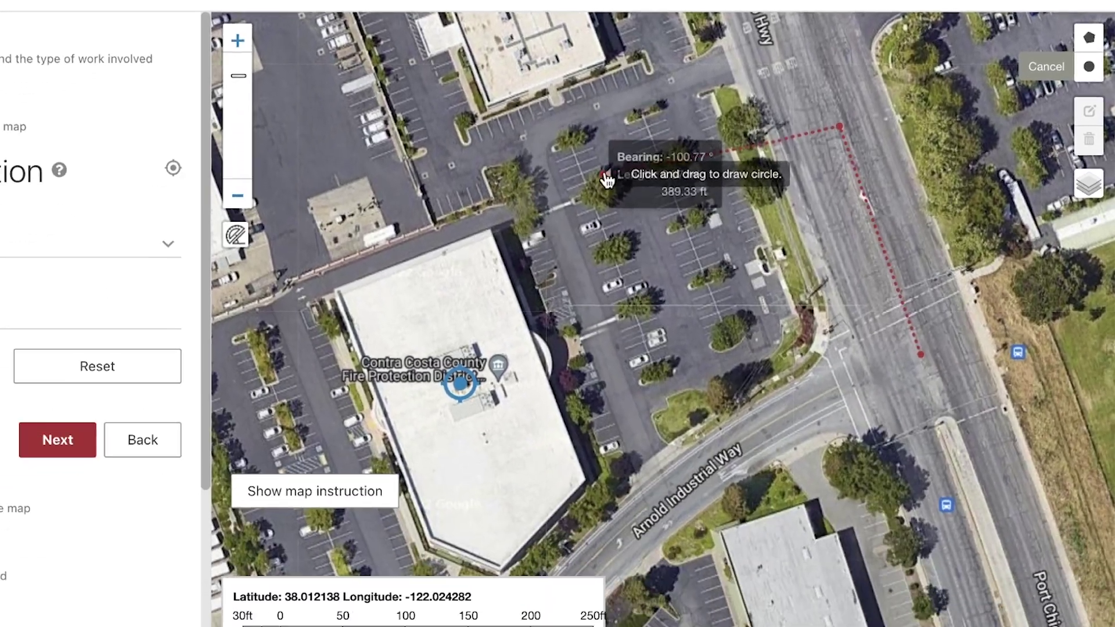
- Draw a circular dig site in the parking lot, centred on the end point of the measured path
left_click_drag(329, 404, 314, 480)
left_click_drag(612, 206, 609, 222)
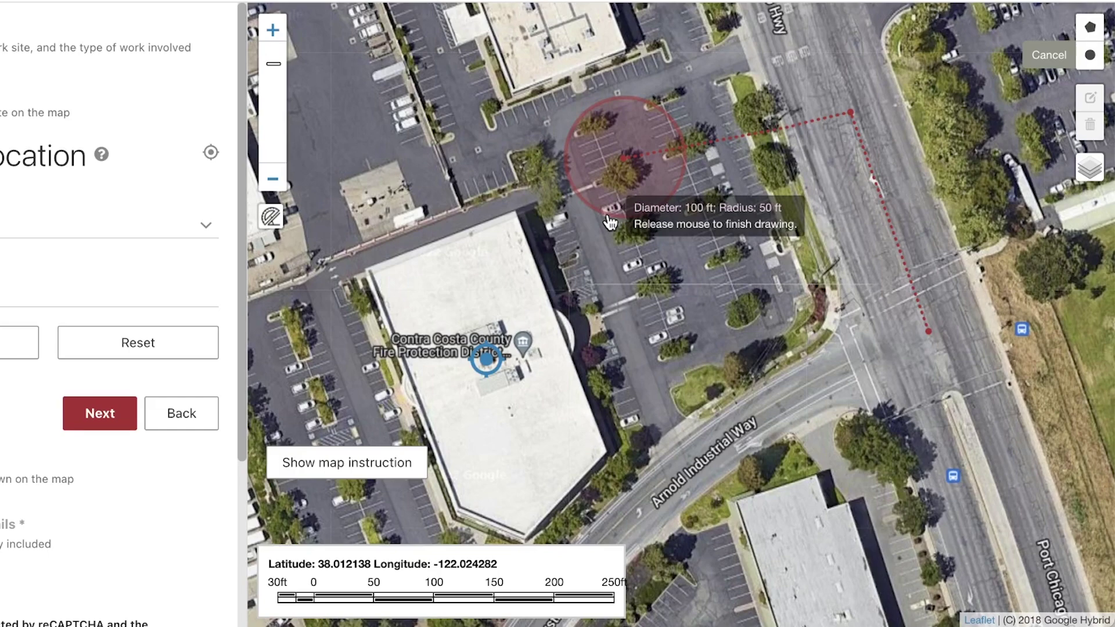
left_click_drag(609, 221, 606, 244)
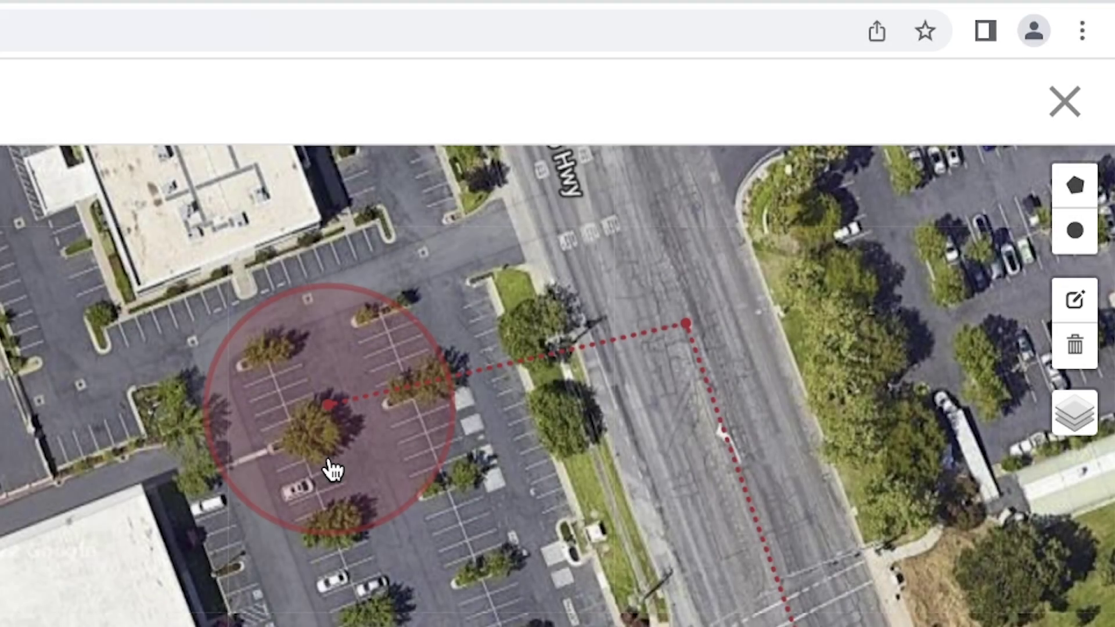
- Move the circle farther south in the parking lot, resize it to about 93 ft in diameter and save the edit
left_click(1075, 313)
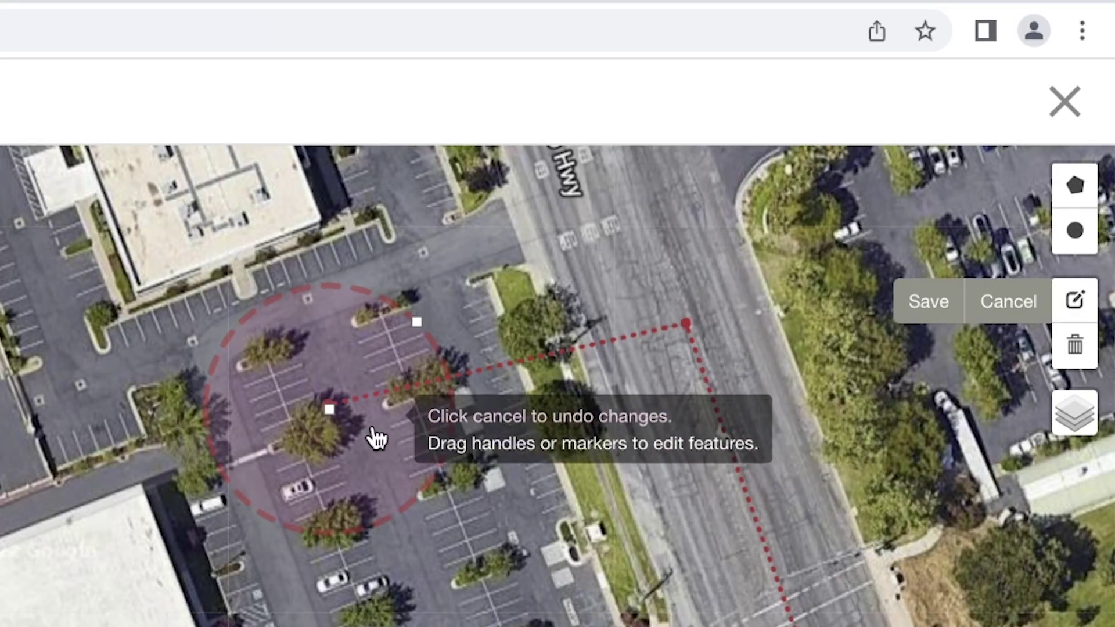
left_click_drag(329, 409, 327, 480)
left_click_drag(415, 392, 406, 431)
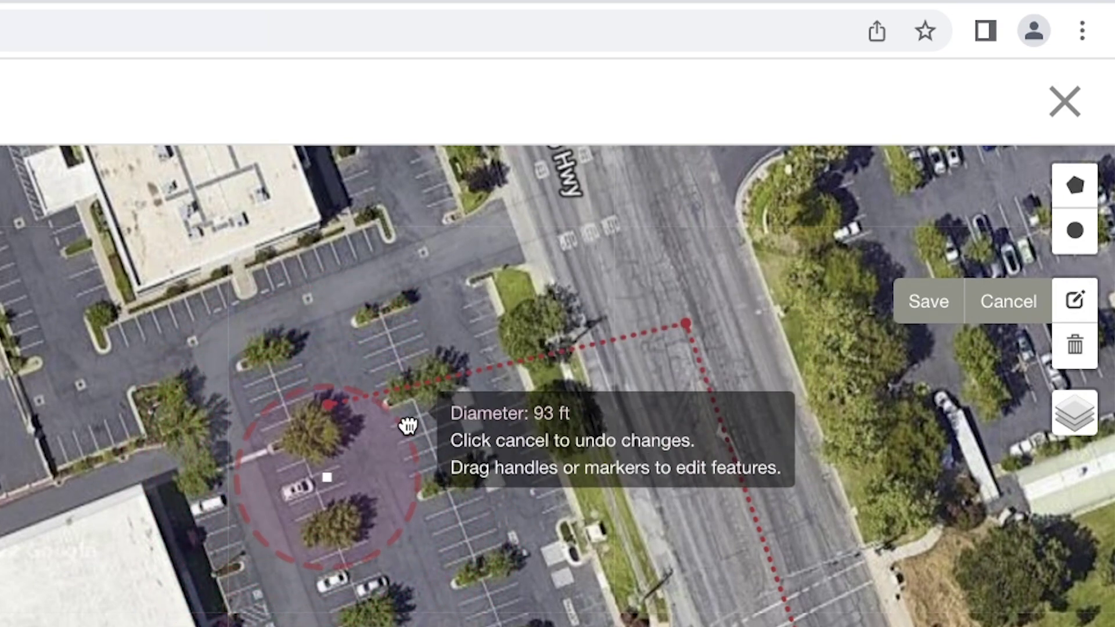
left_click(918, 314)
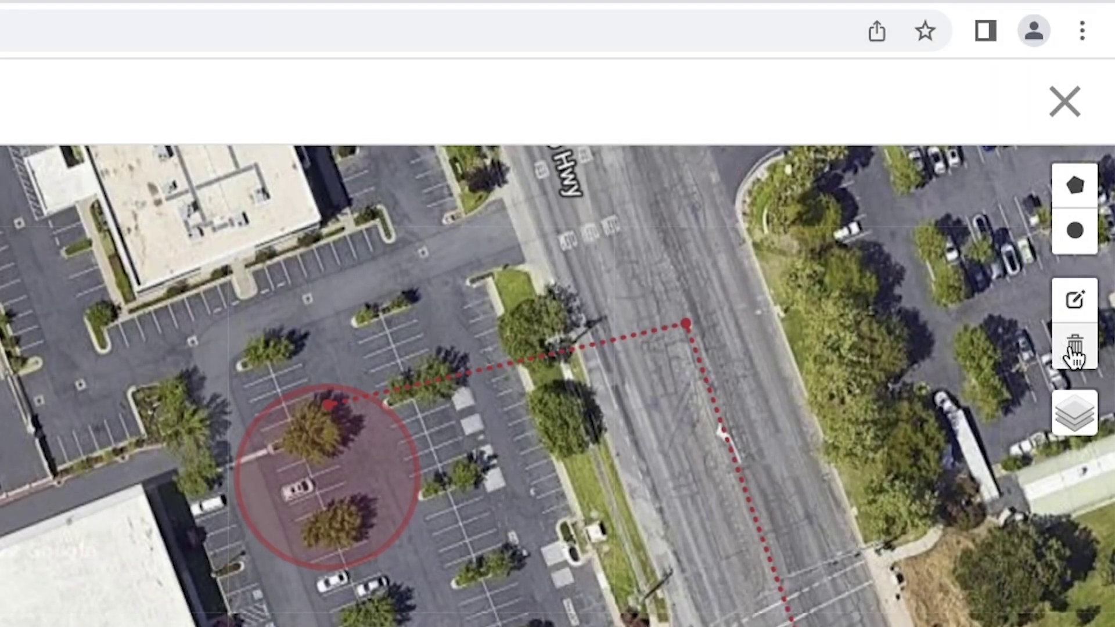
- Clear all map drawings and outline the parking lot bordering Port Chicago Hwy and Arnold Industrial Way with a closed six-point polygon
left_click(1075, 351)
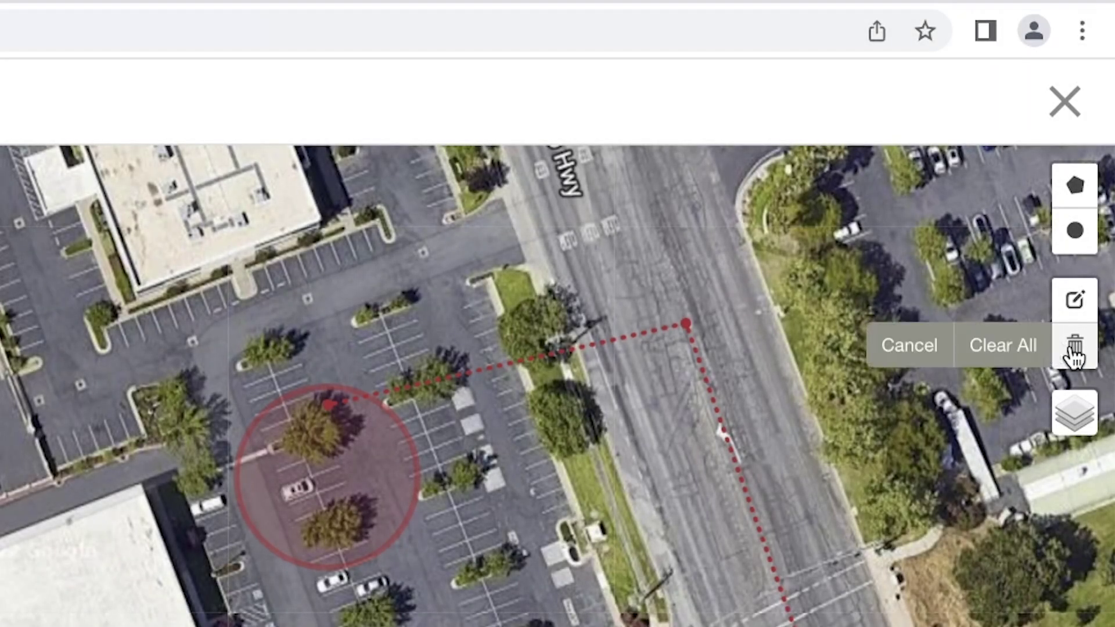
left_click(1022, 348)
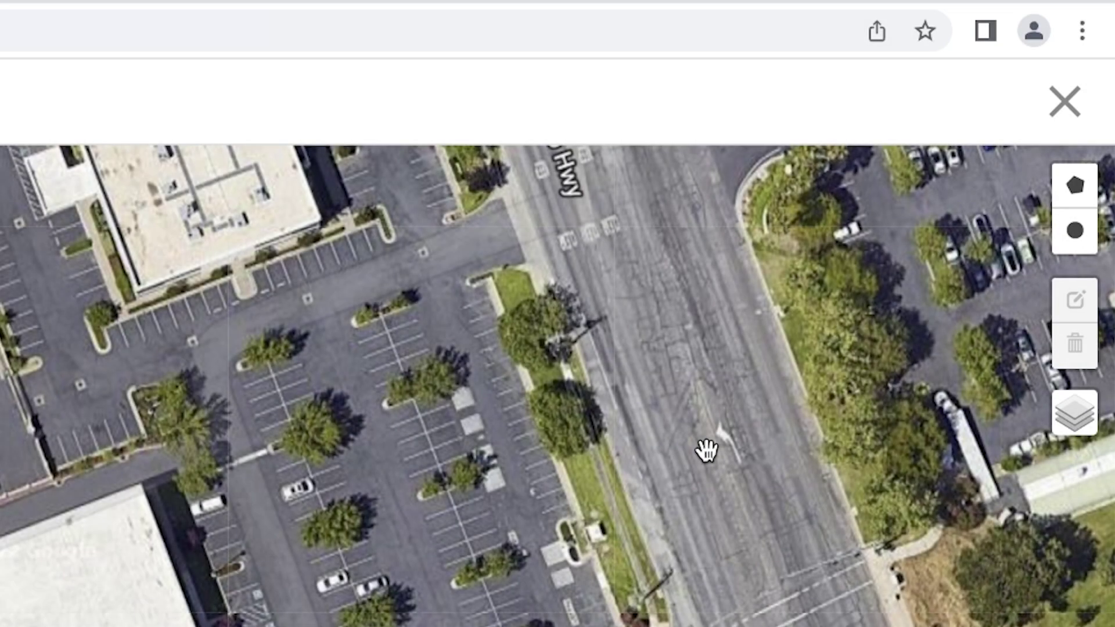
left_click(1074, 185)
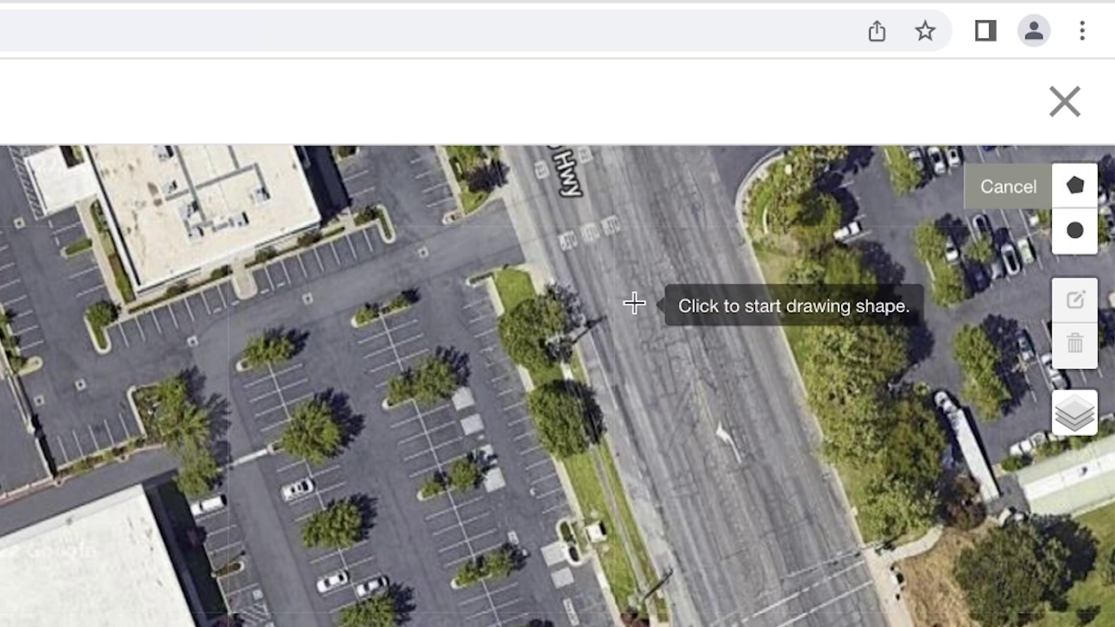
left_click(540, 257)
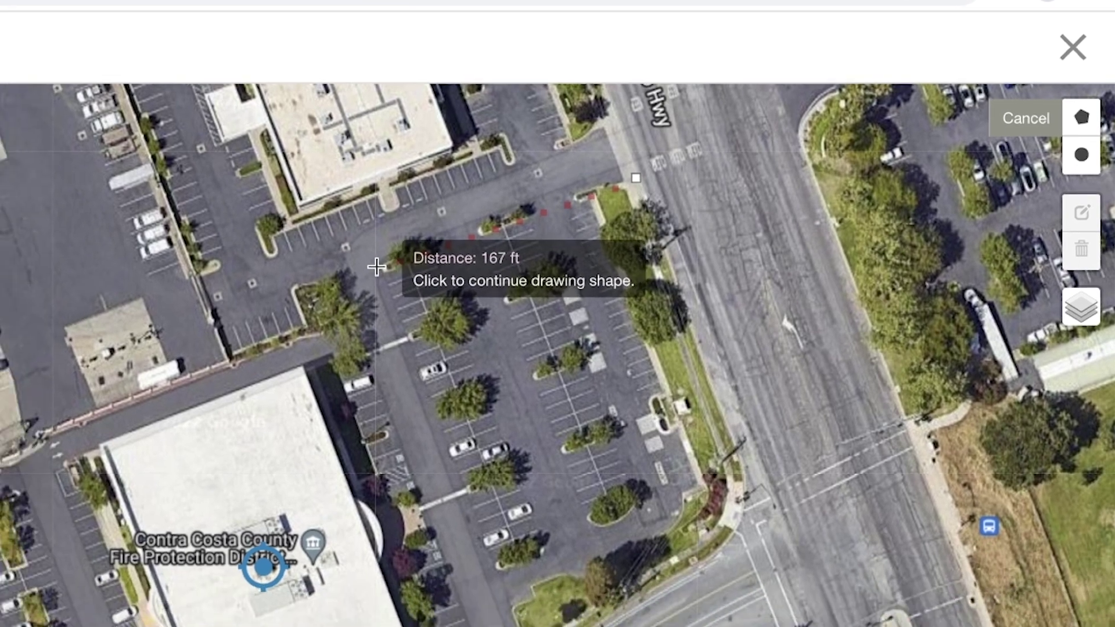
left_click(223, 367)
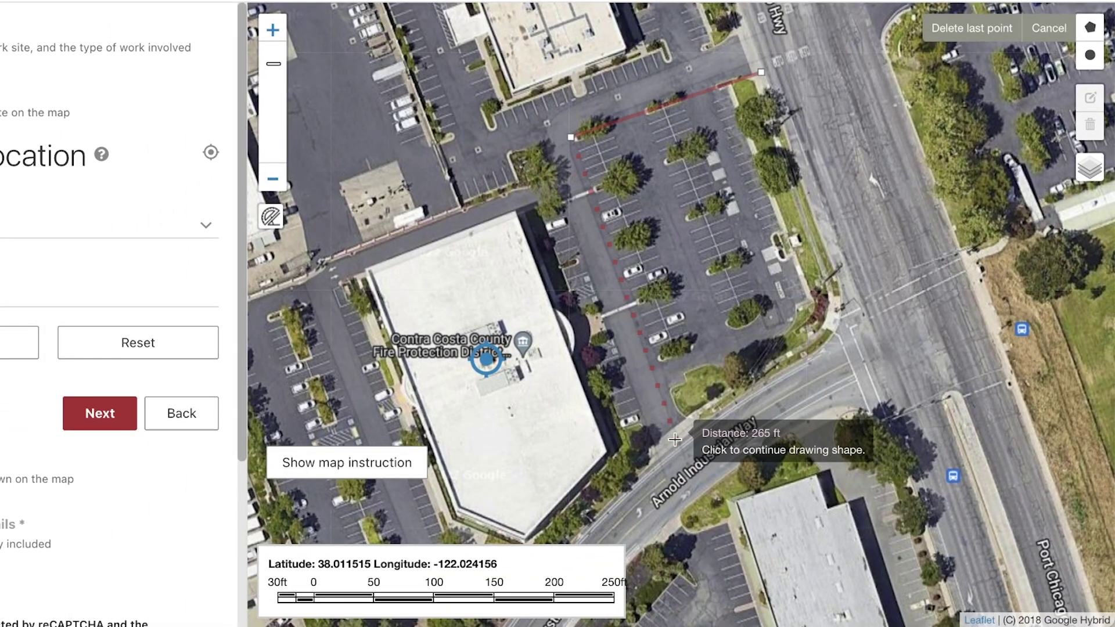
left_click(674, 439)
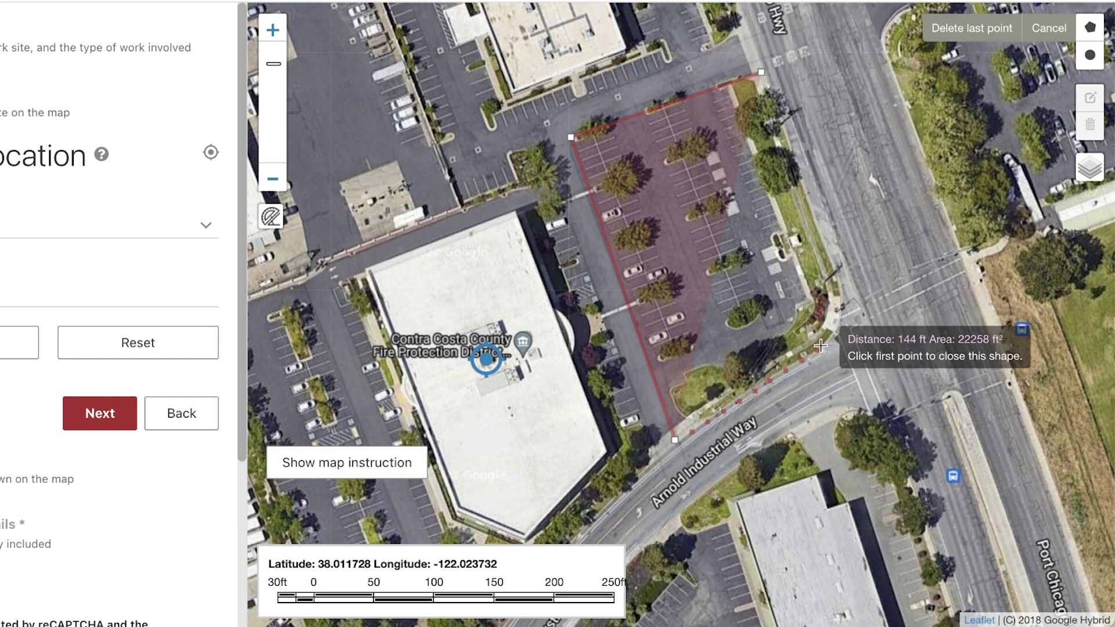
left_click(822, 346)
left_click(845, 306)
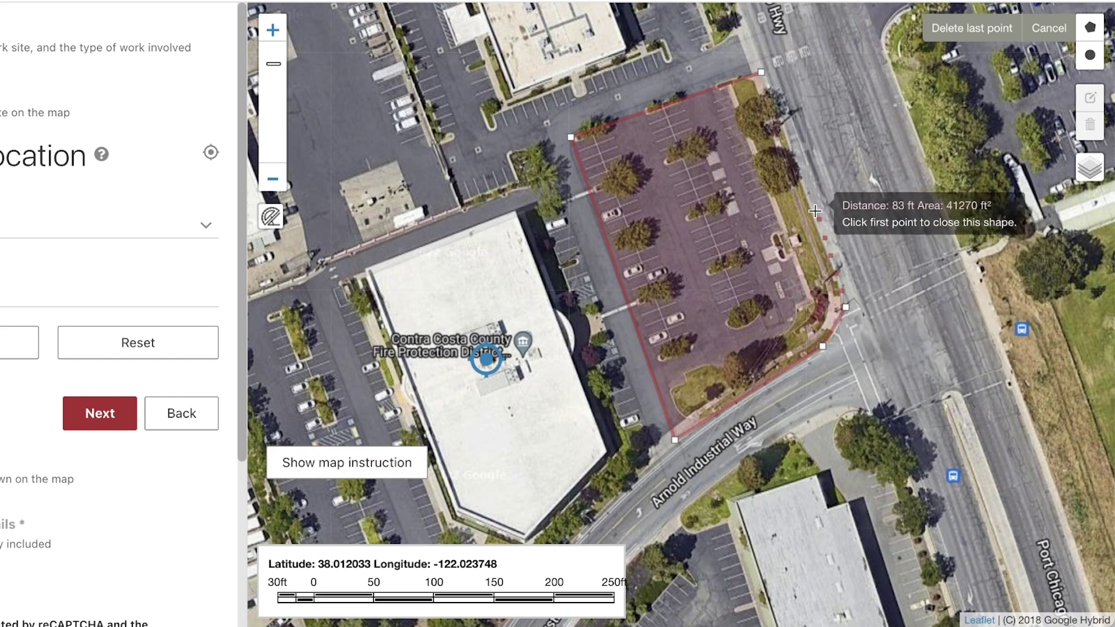
left_click(811, 208)
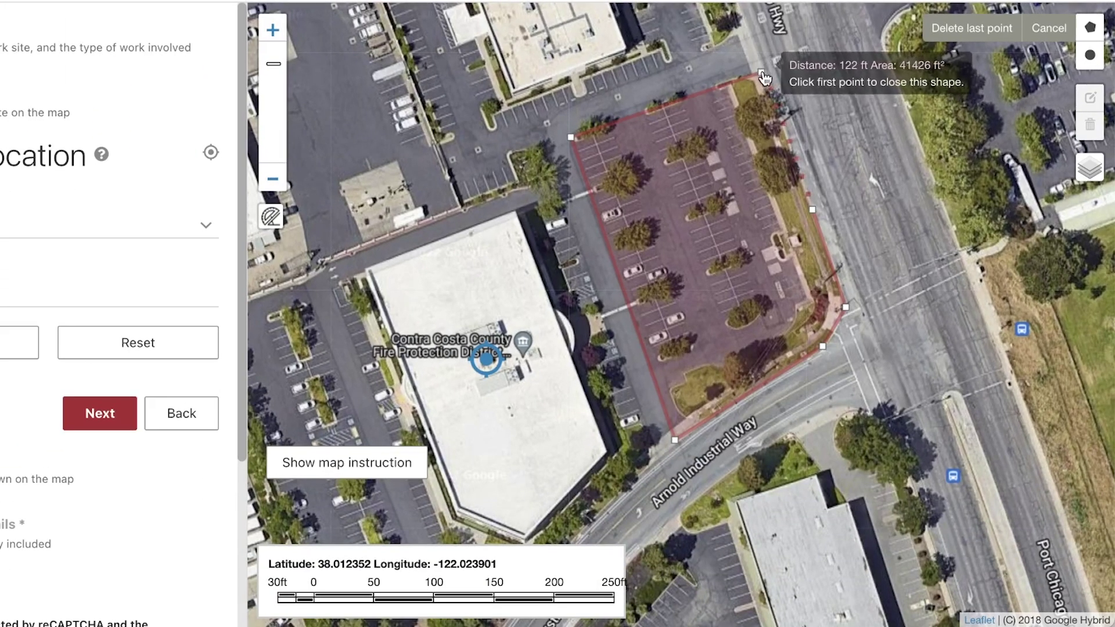
left_click(763, 72)
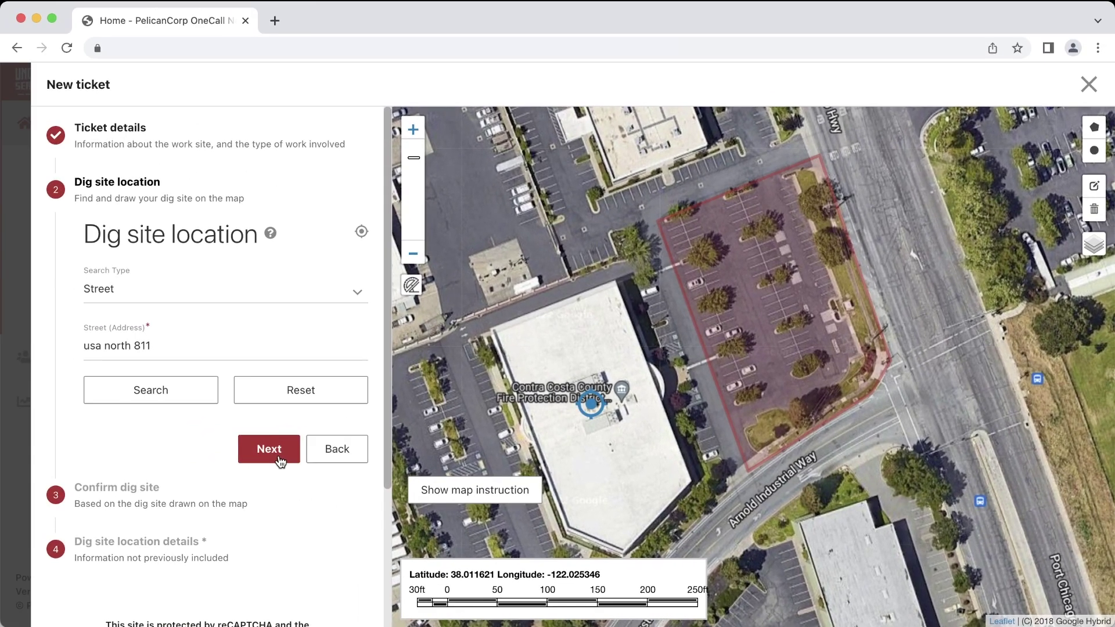
- Accept the drawn dig site and replace the suggested street address with the site's Port Chicago Hwy address
left_click(106, 420)
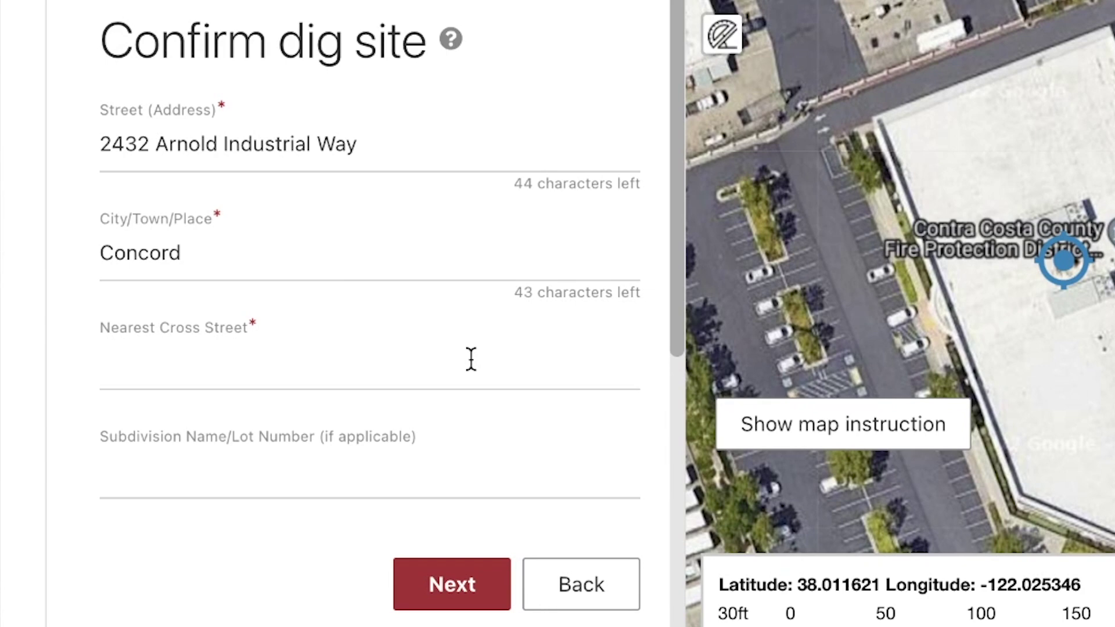
triple_click(426, 145)
type("4")
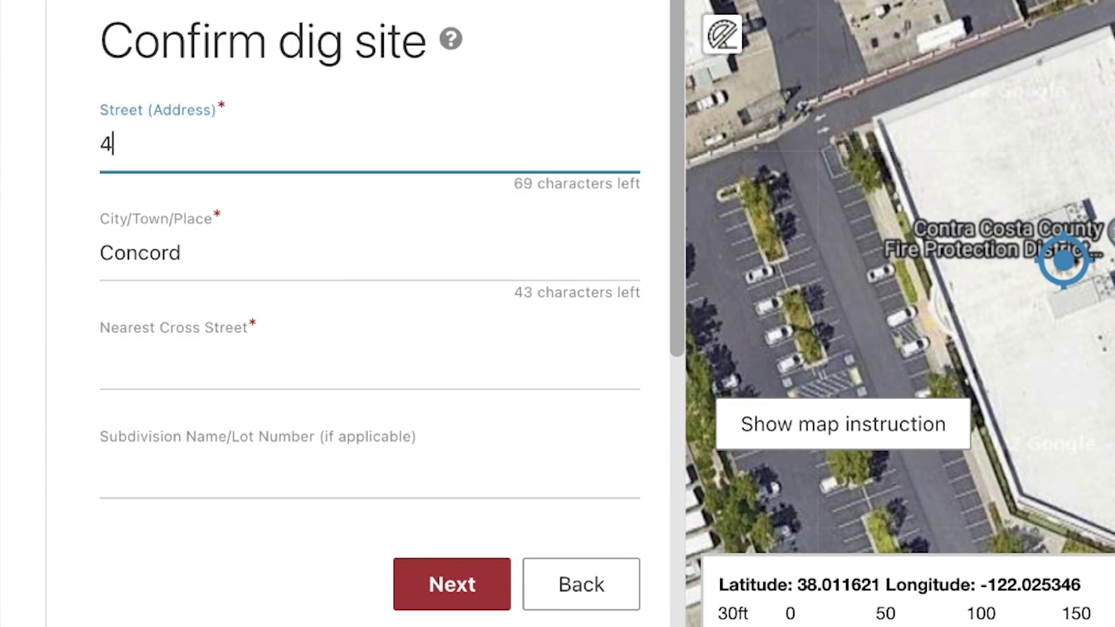
type("005 Port Ch")
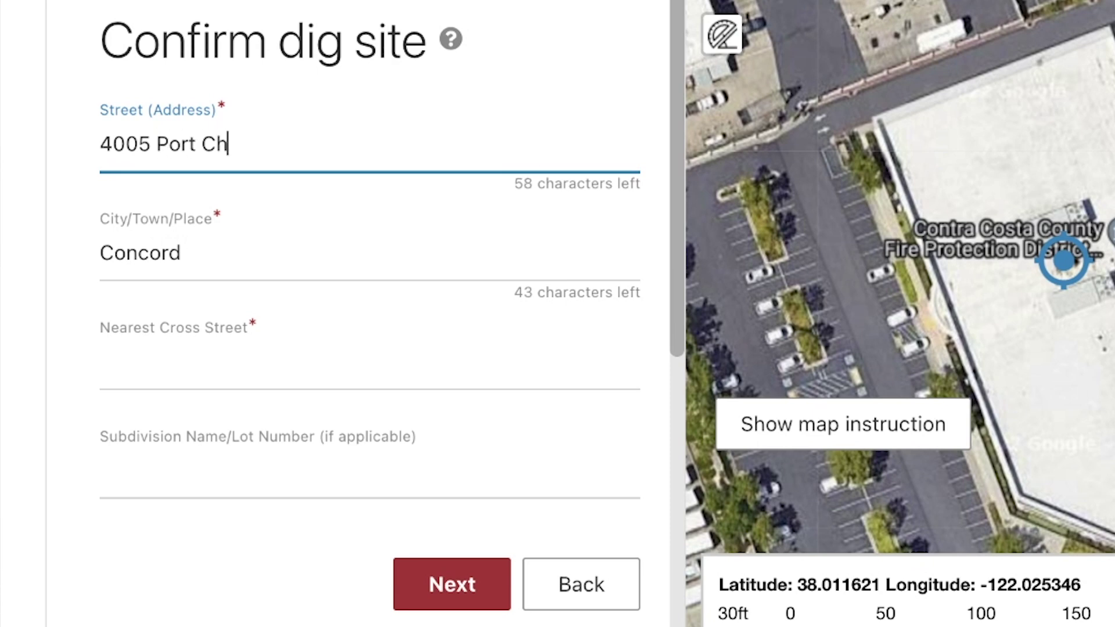
type("icago Hwy")
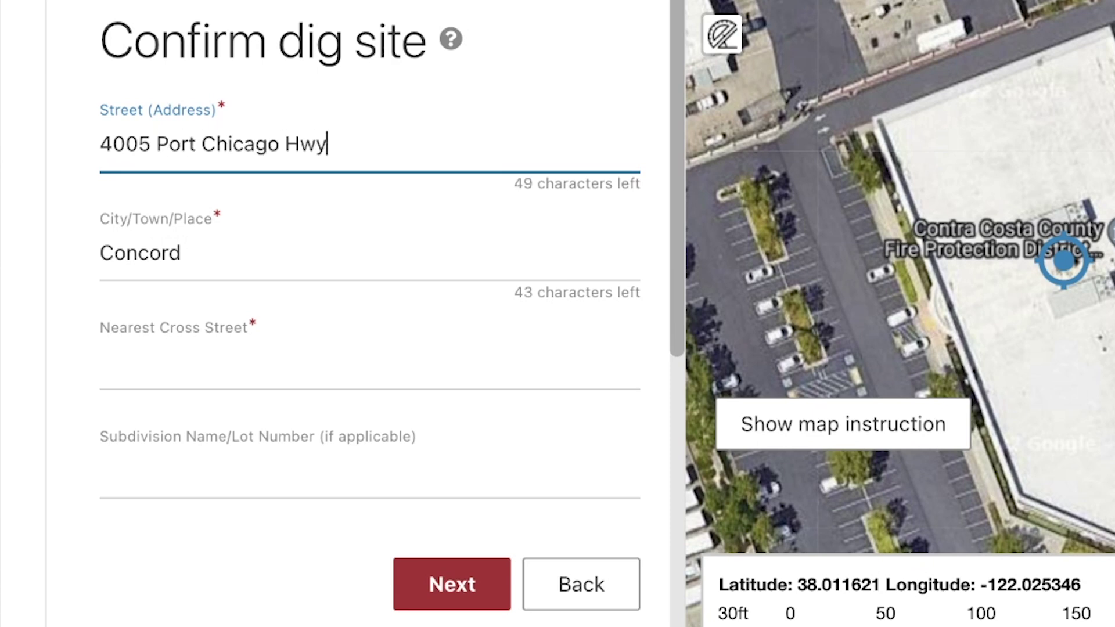
- Enter Arnold Industrial Way as the nearest cross street and continue to the dig site location details
key("Tab")
key("Tab")
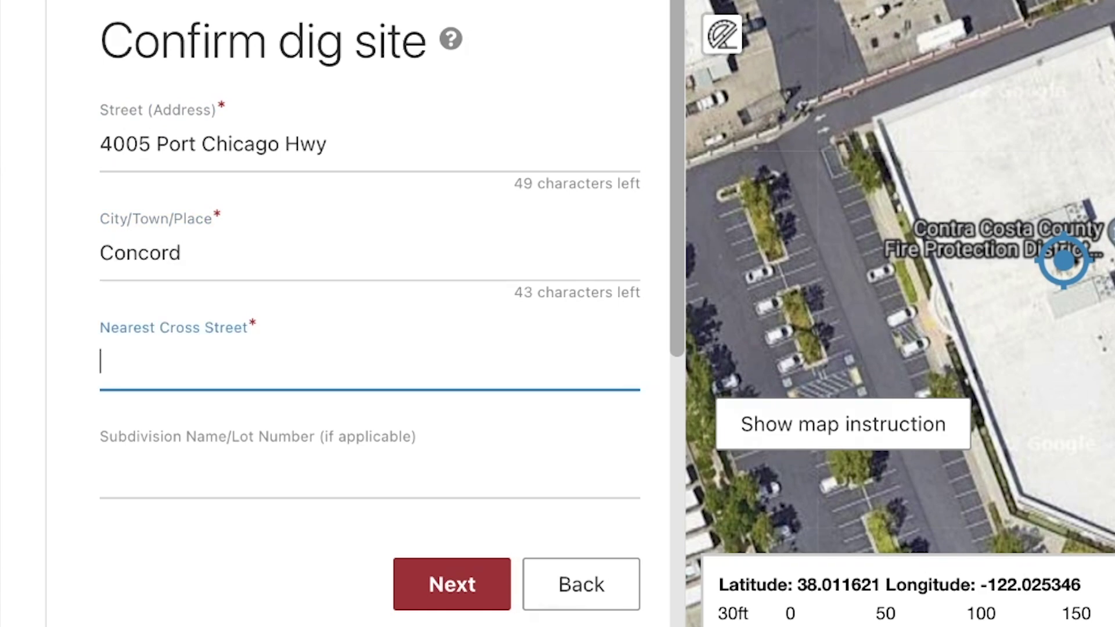
type("Arnold I")
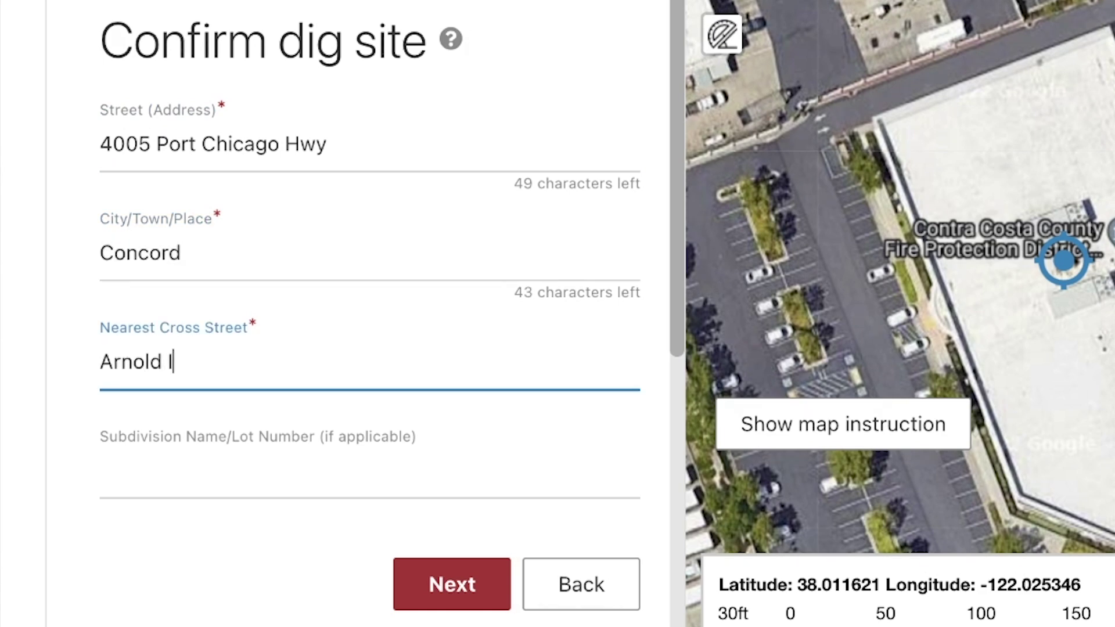
type("ndustrial Way")
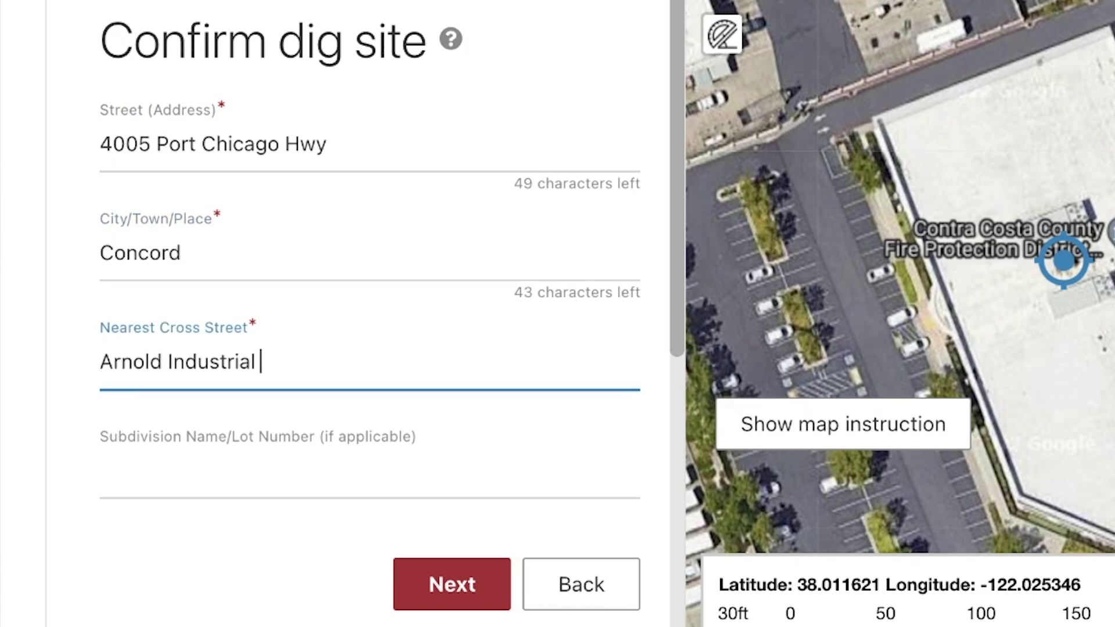
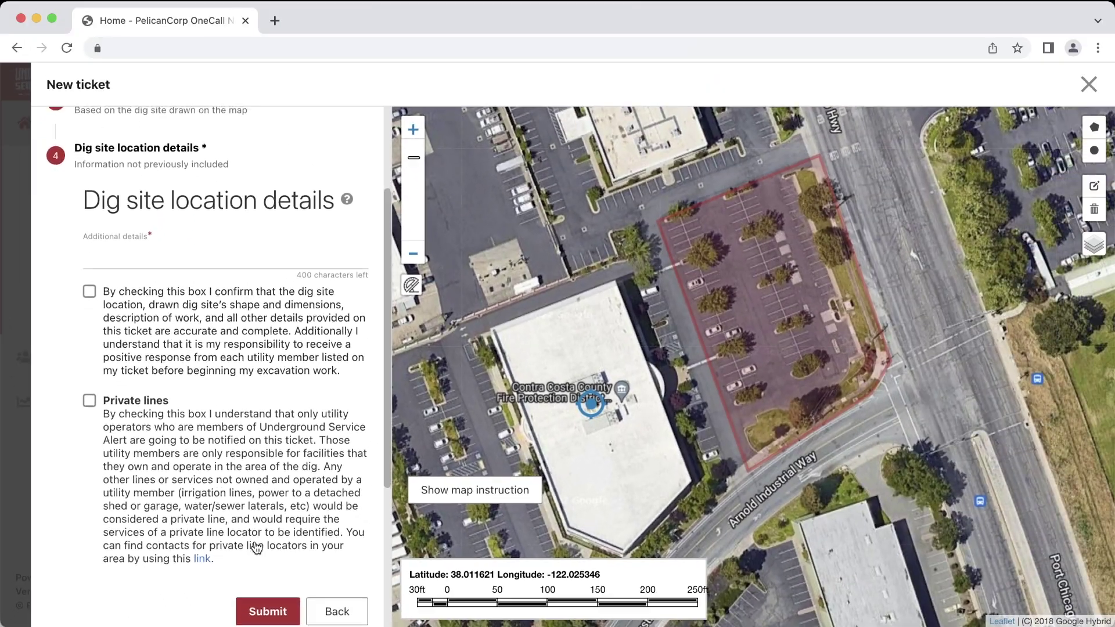
- Enter "in front of property" as the additional details of the dig site location
scroll(427, 624, "down", 1)
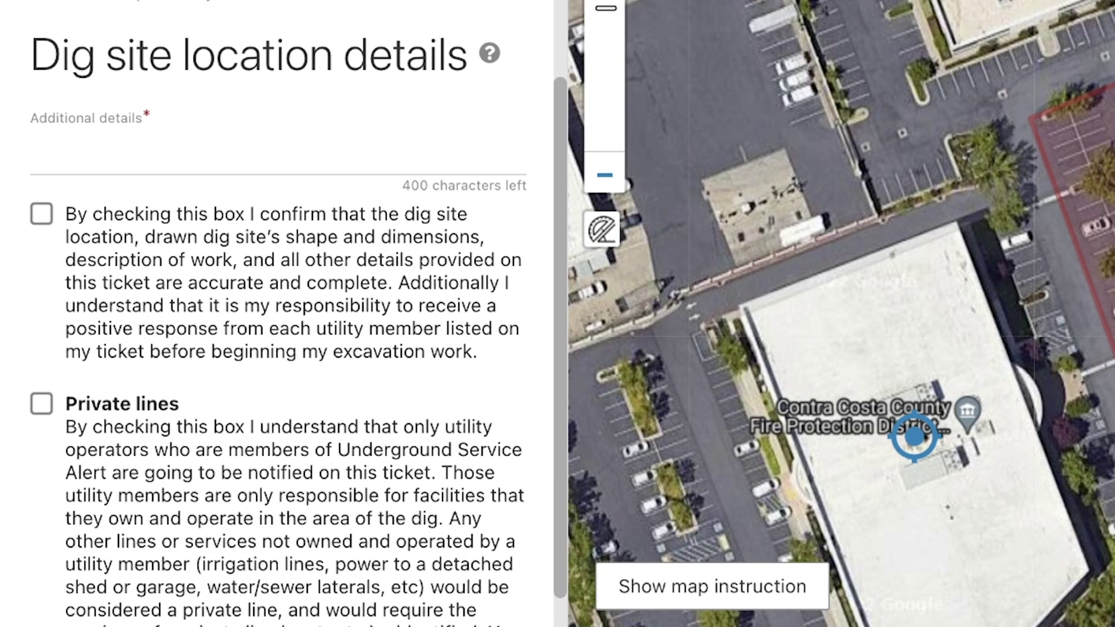
left_click(74, 152)
type("in front of property")
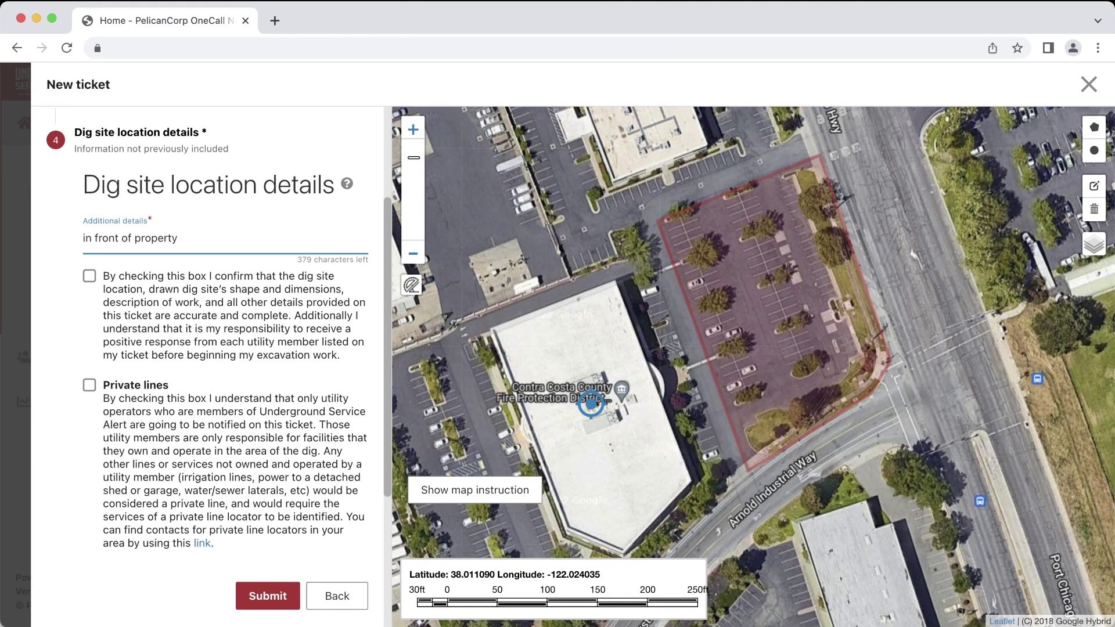
- Accept both the accuracy confirmation and the Private lines acknowledgement, and submit the ticket
left_click(90, 276)
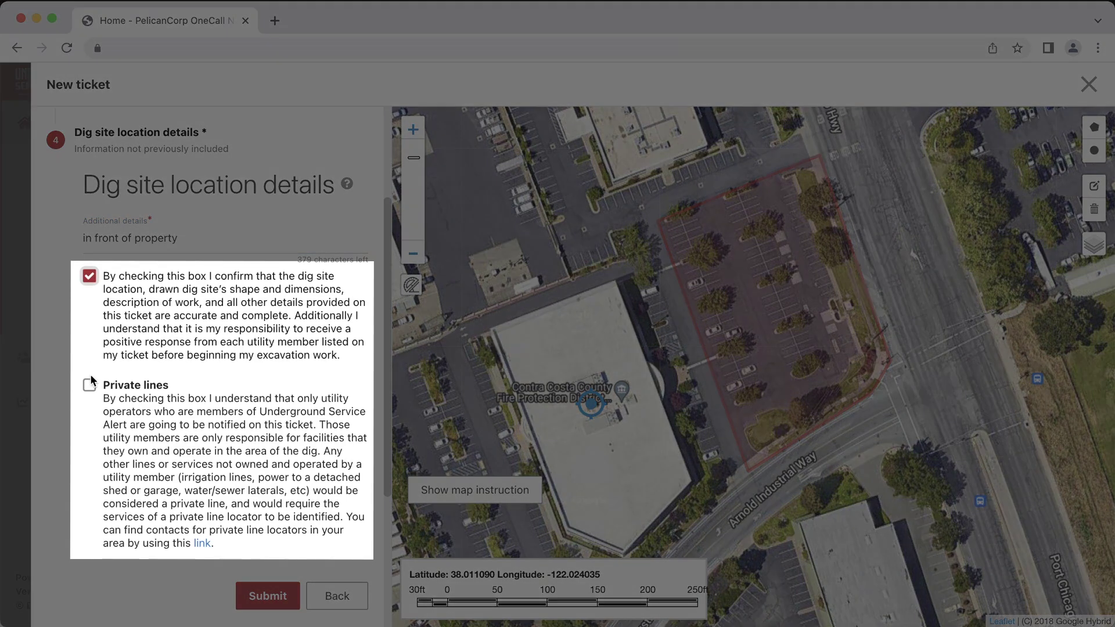
left_click(89, 385)
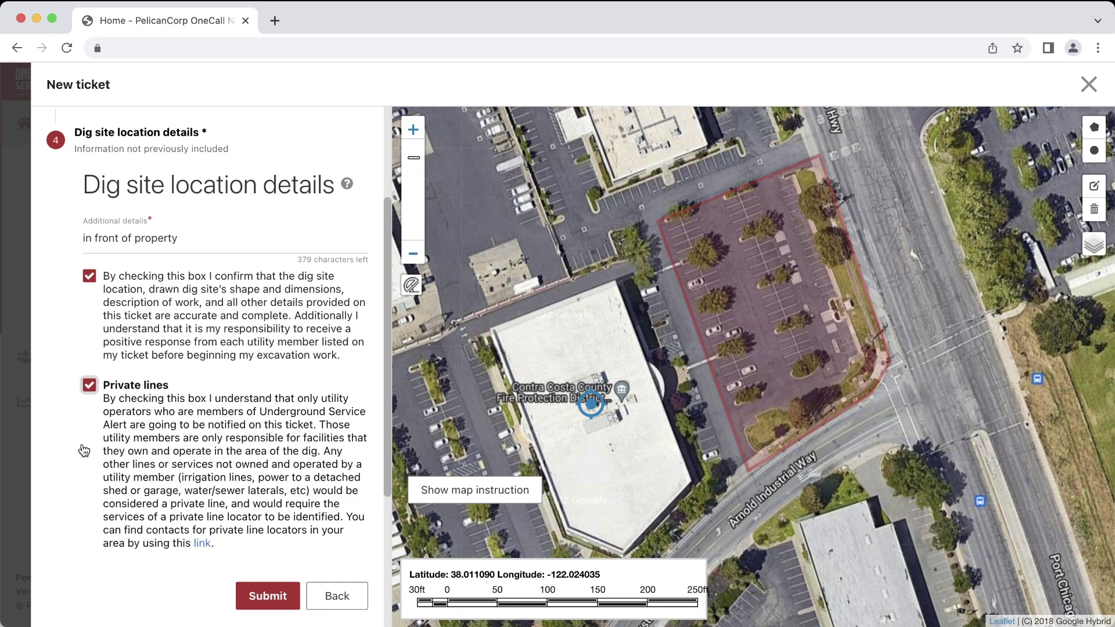
left_click(293, 597)
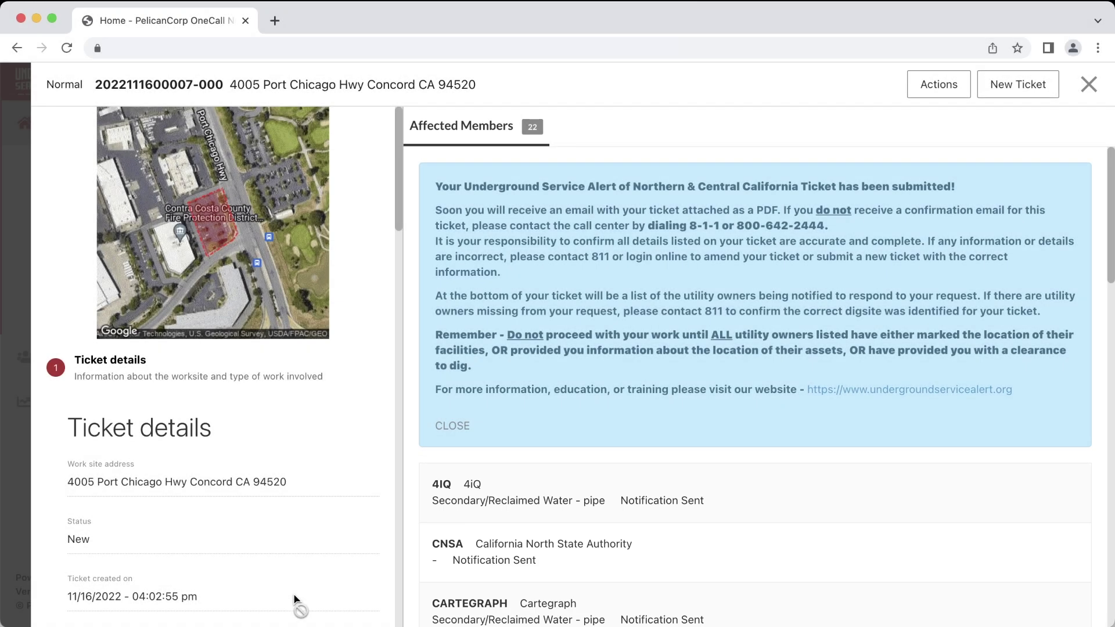
- Download the submitted ticket's confirmation sheet and open the PDF to review its excavator, dig site and ticket details
left_click(936, 90)
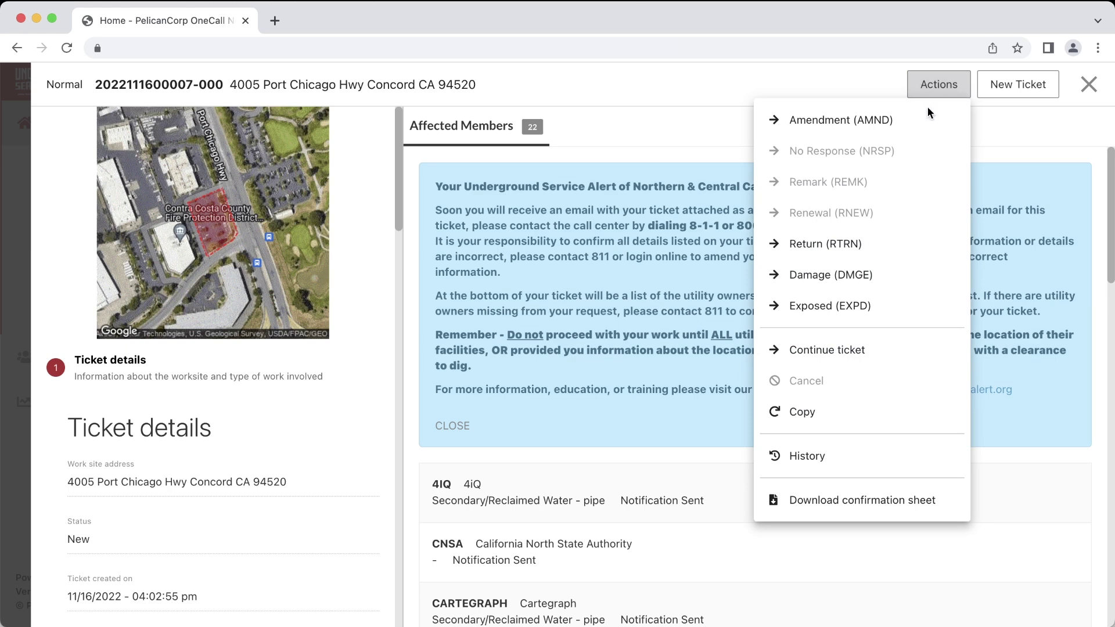
left_click(862, 499)
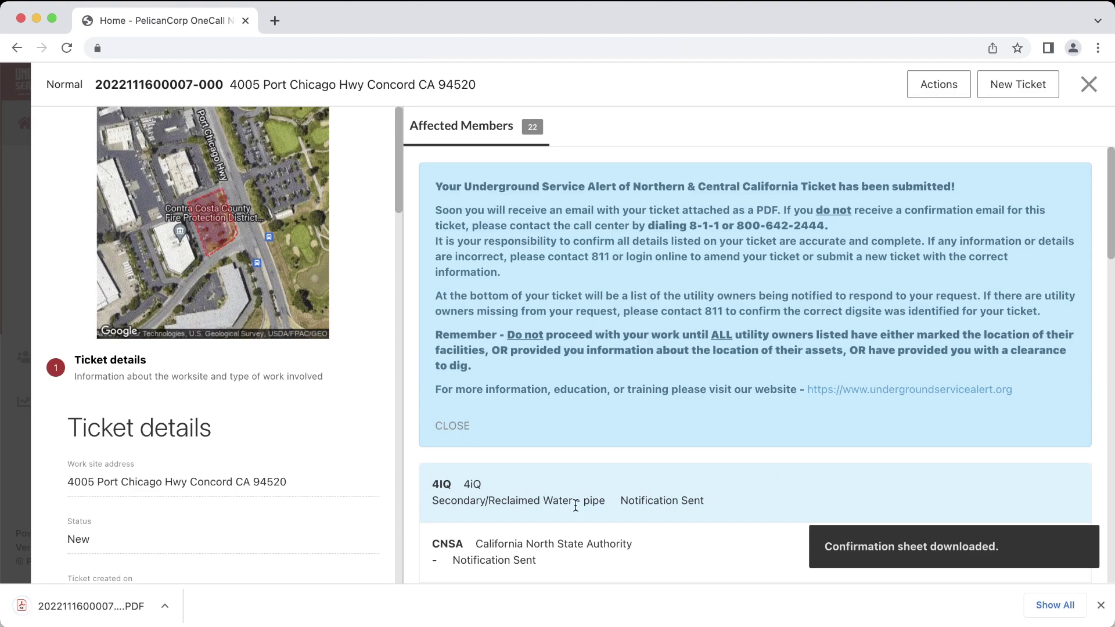
left_click(100, 606)
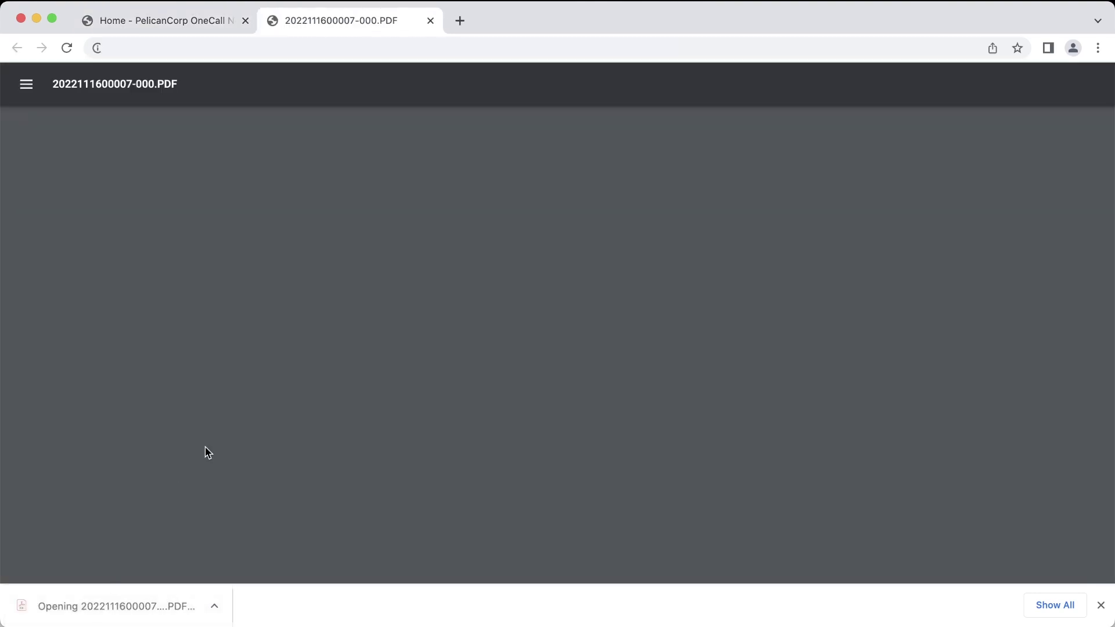
scroll(212, 447, "down", 10)
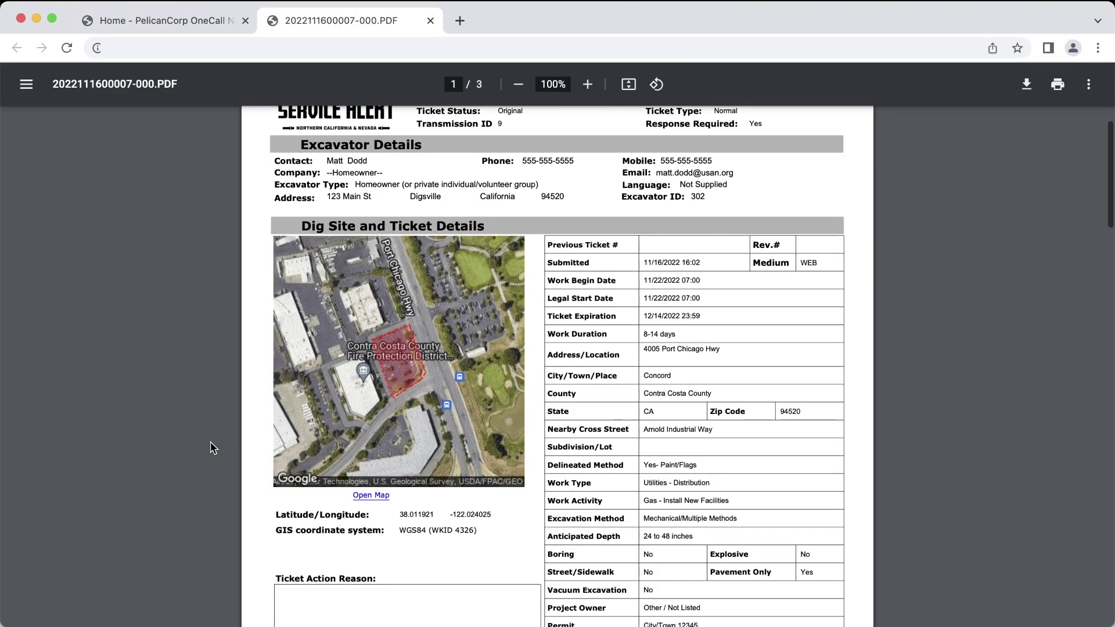
scroll(212, 447, "down", 15)
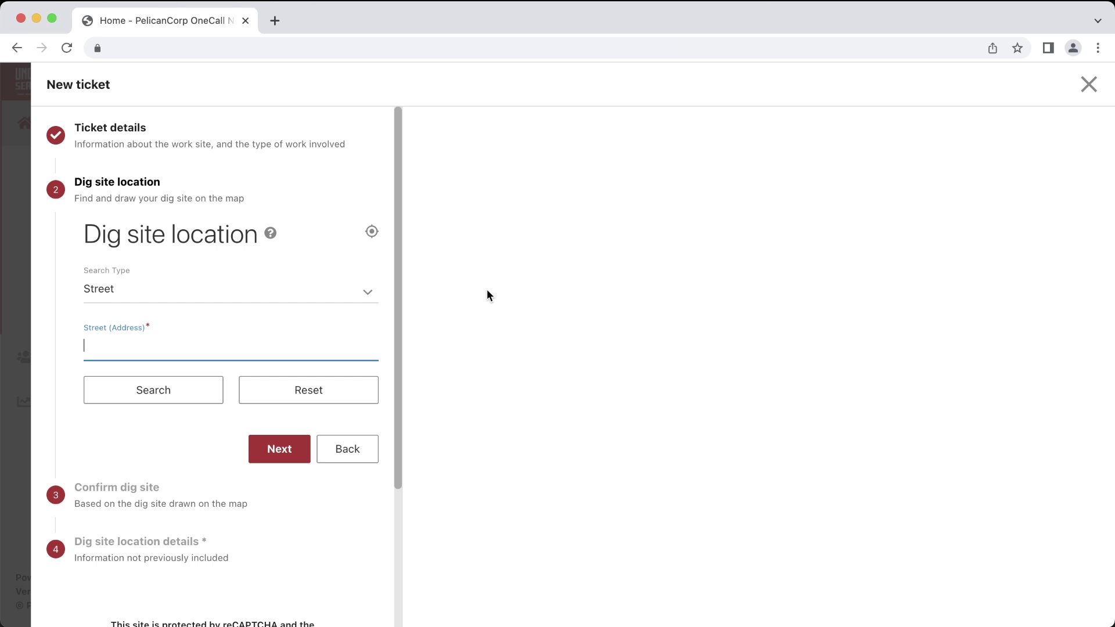
- Locate the dig site on the map by street search, choosing the matching Port Chicago Hwy address in Concord
left_click(334, 289)
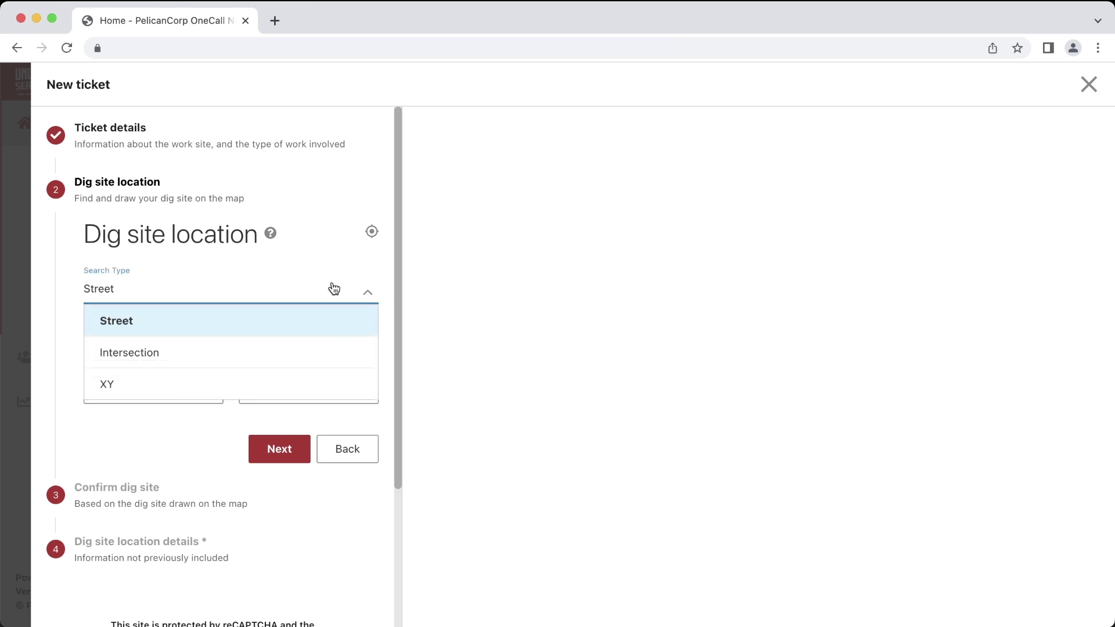
left_click(302, 327)
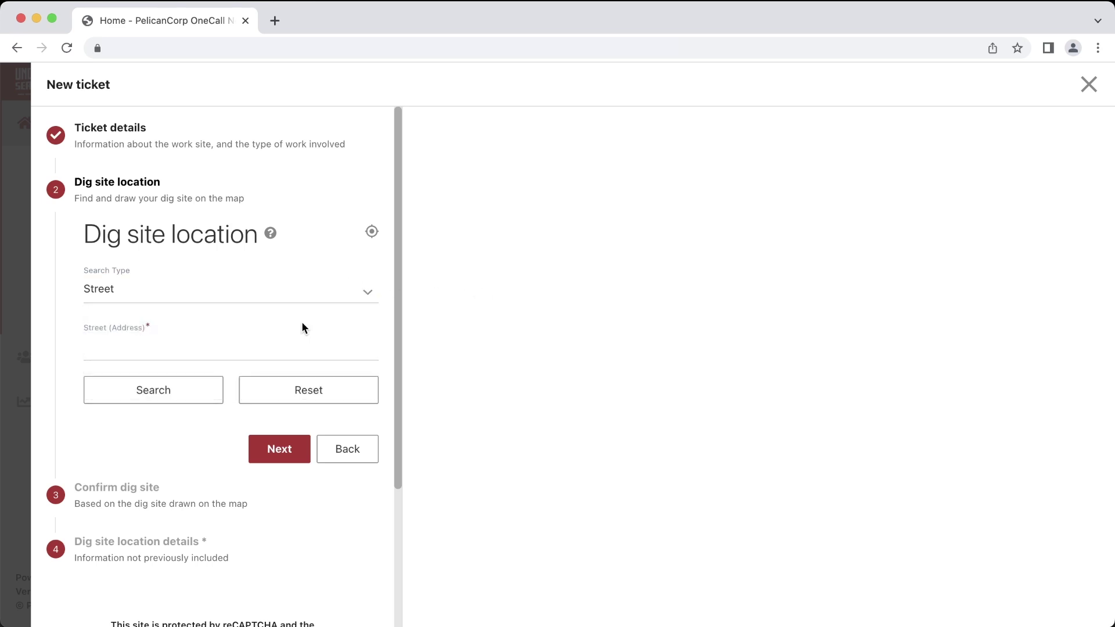
left_click(266, 345)
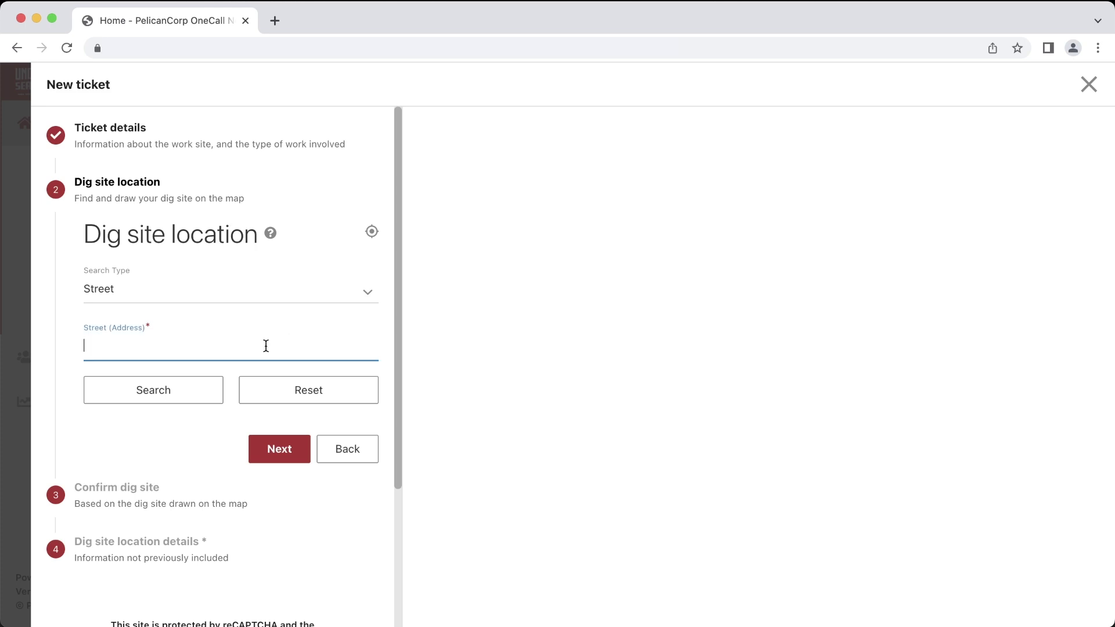
type("4005 Port Chicago Hwy")
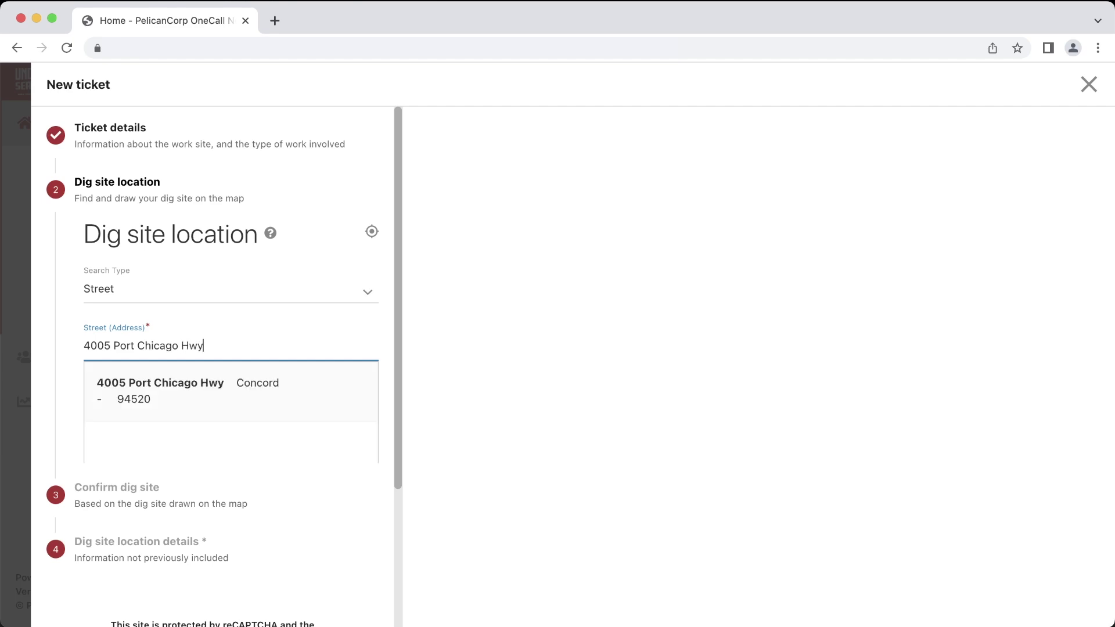
left_click(314, 385)
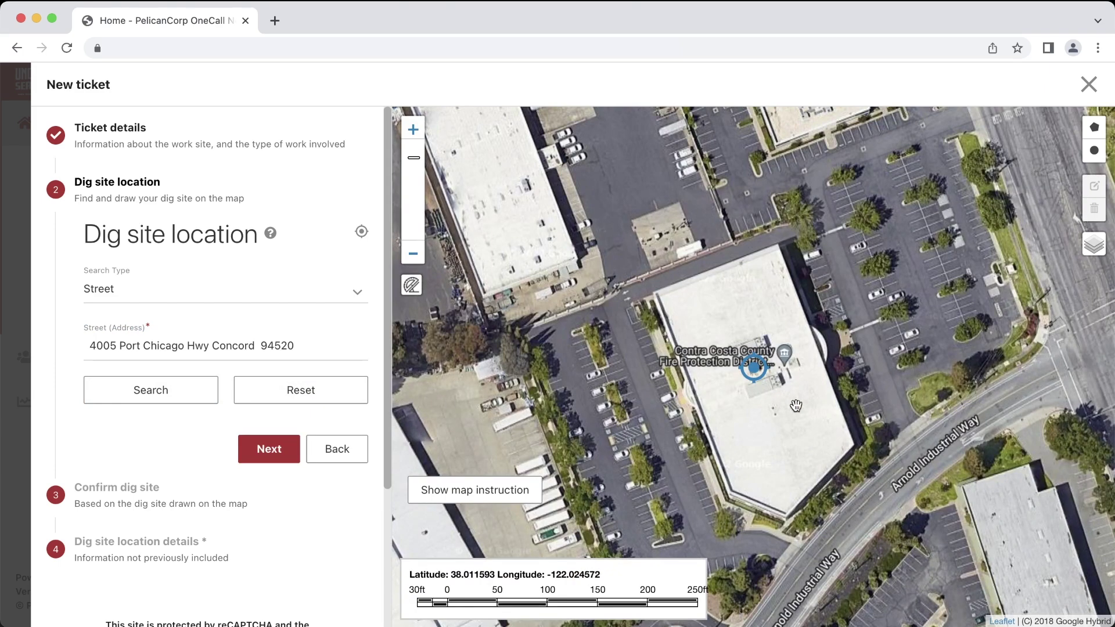
- Draw a polygon dig site of about 12,000 ft² around the landscaped strip along Arnold Industrial Way and Port Chicago Hwy
left_click_drag(843, 376, 716, 452)
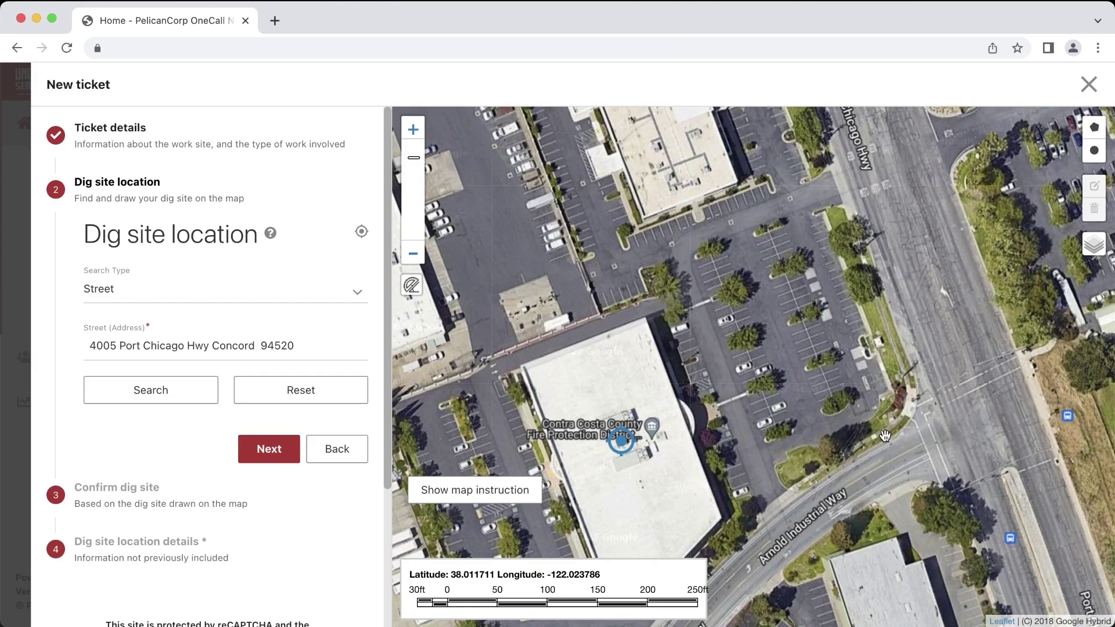
scroll(885, 435, "up", 2)
scroll(767, 399, "down", 2)
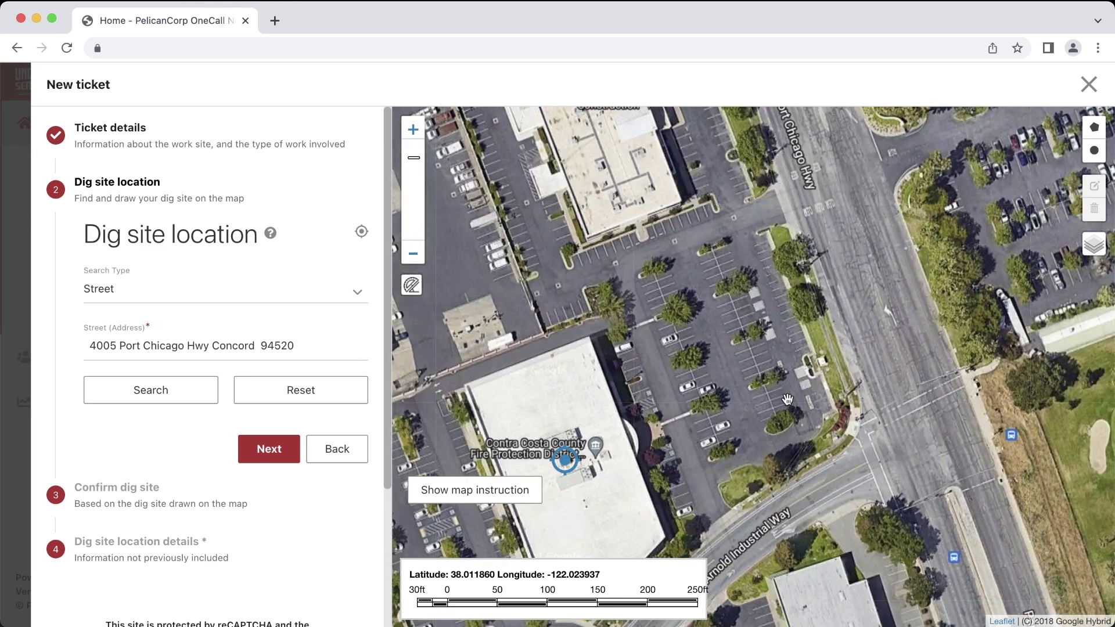
left_click(1090, 136)
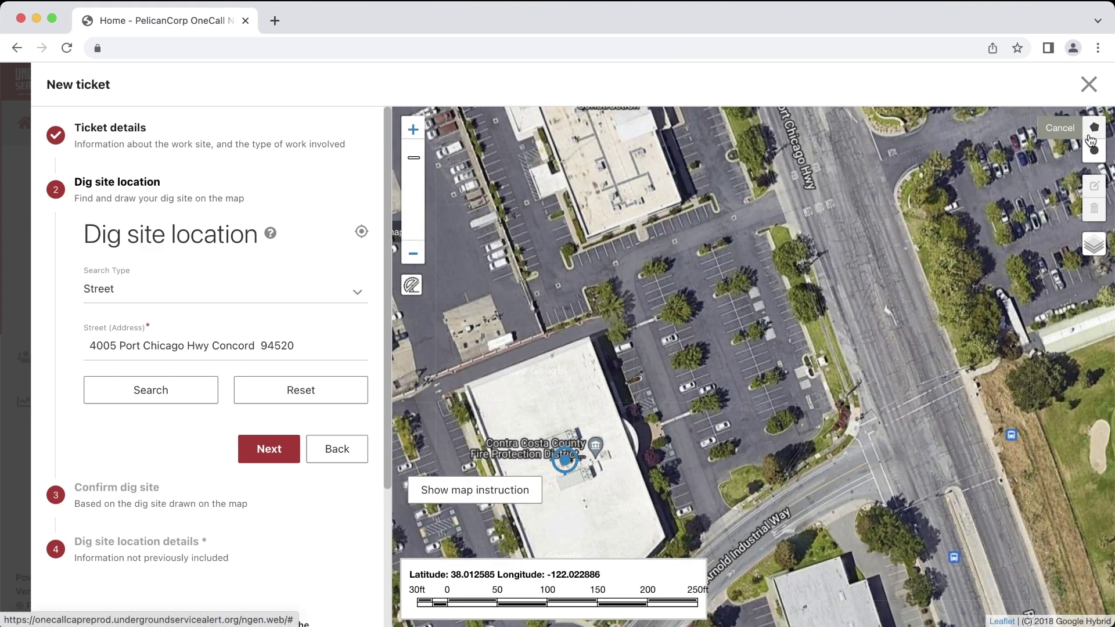
left_click(745, 466)
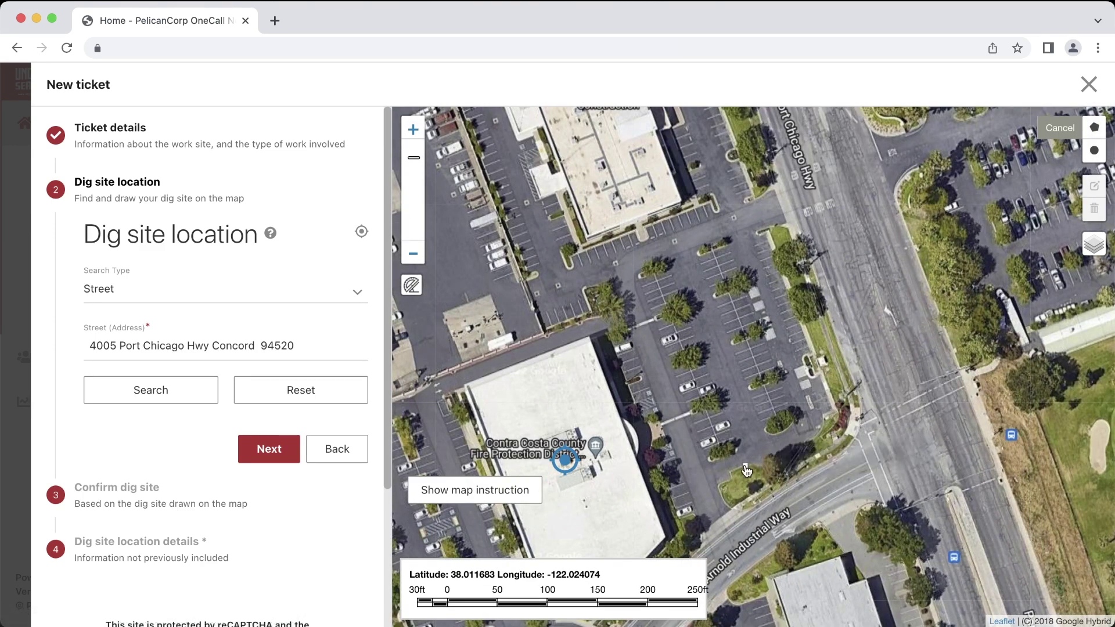
left_click(726, 475)
left_click(717, 486)
left_click(724, 505)
left_click(736, 509)
left_click(758, 504)
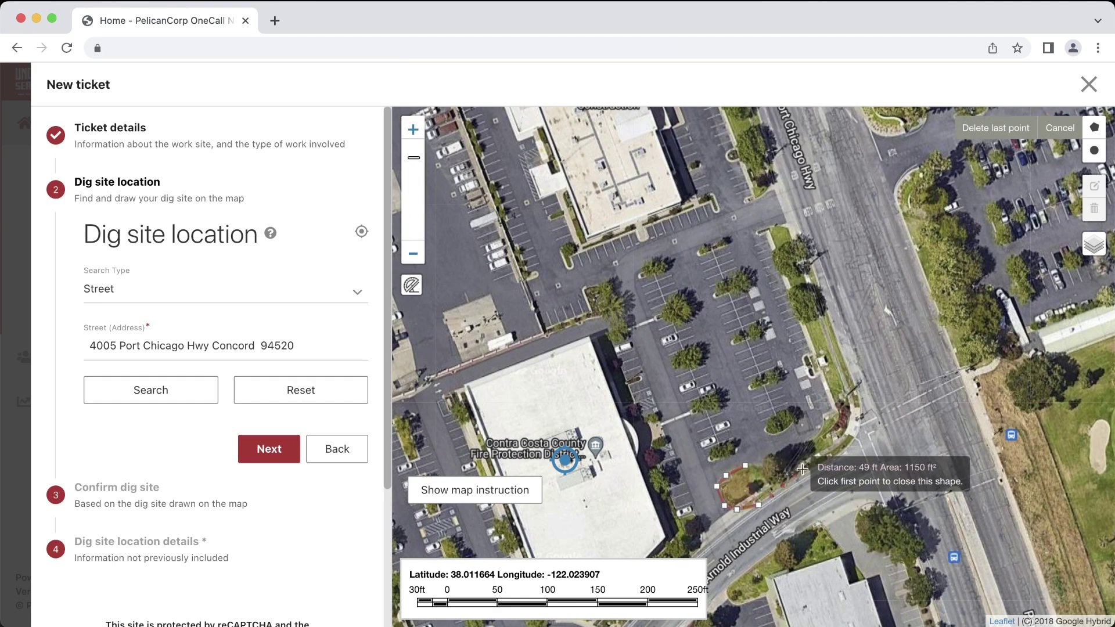
left_click(826, 461)
left_click(854, 439)
left_click(862, 413)
left_click(860, 388)
left_click(837, 329)
left_click(811, 269)
left_click(781, 220)
left_click(755, 230)
left_click(767, 237)
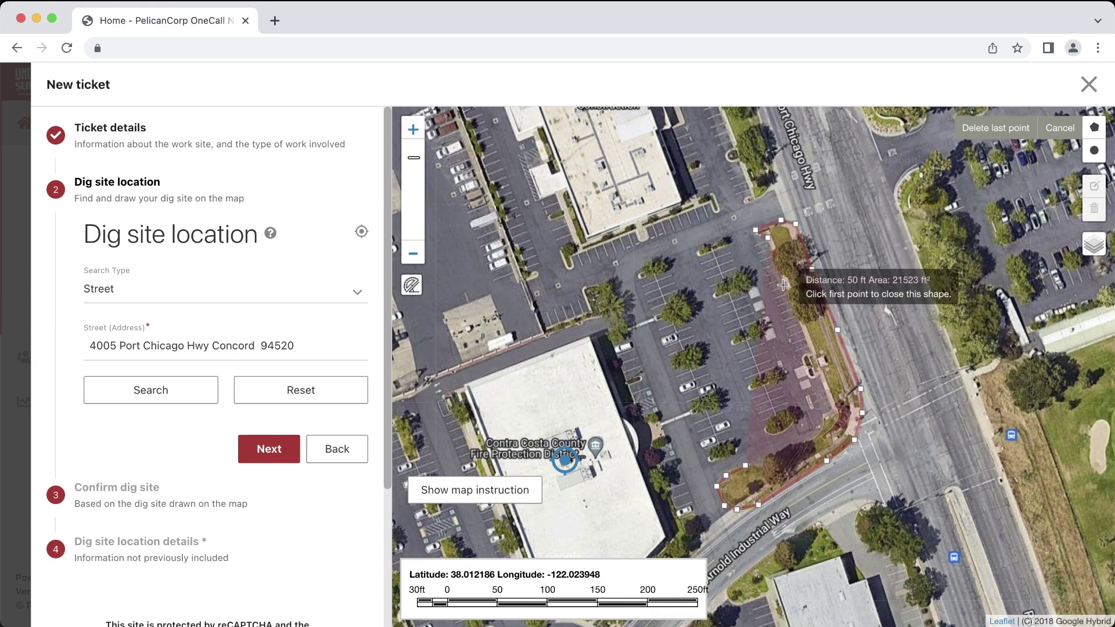
left_click(793, 299)
left_click(834, 410)
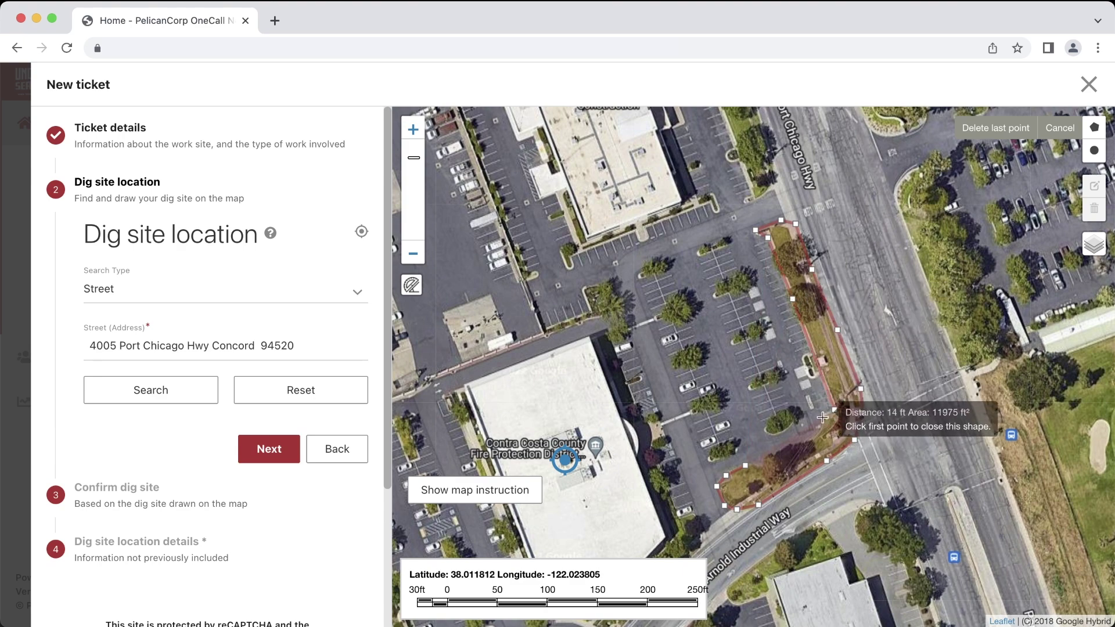
left_click(745, 465)
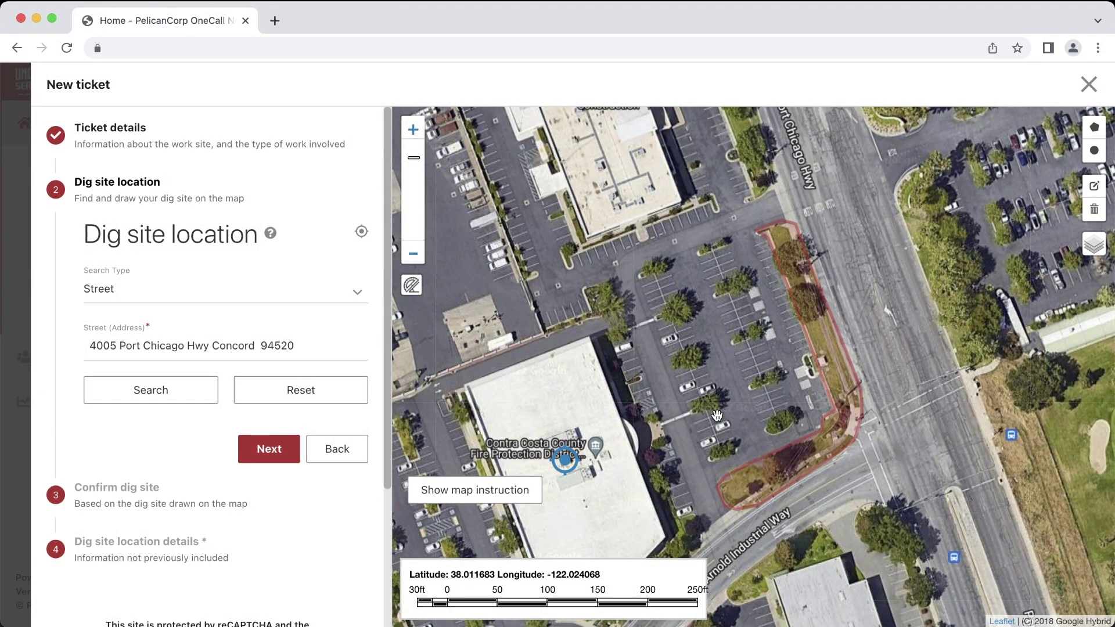
- Continue to the dig site confirmation and replace the suggested street address with the property's Port Chicago Hwy address
left_click(275, 454)
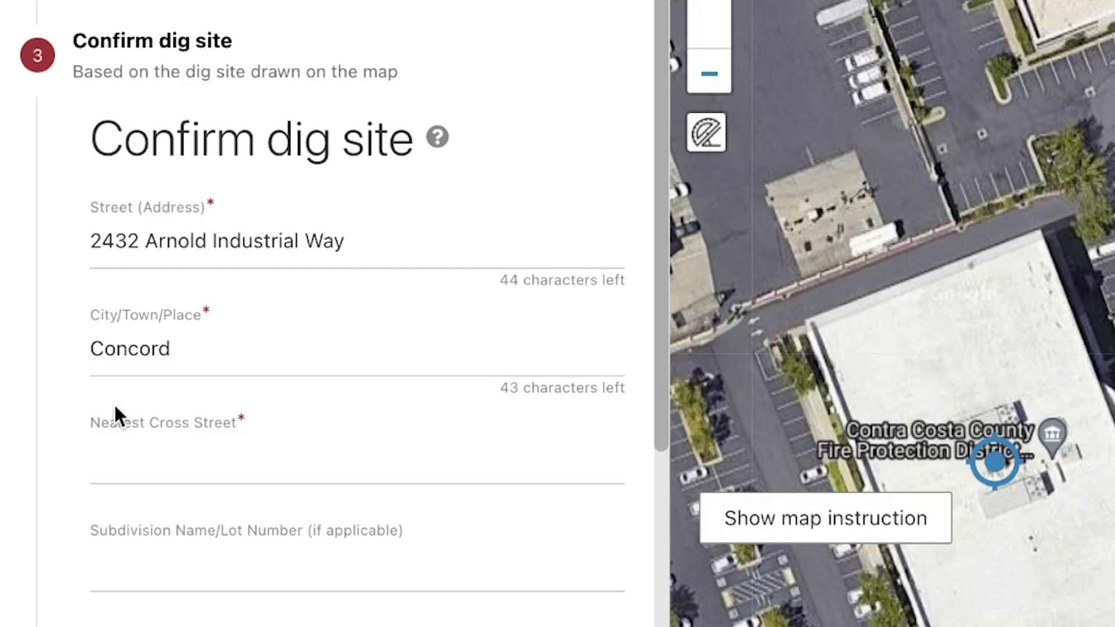
left_click(369, 240)
left_click_drag(339, 241, 429, 239)
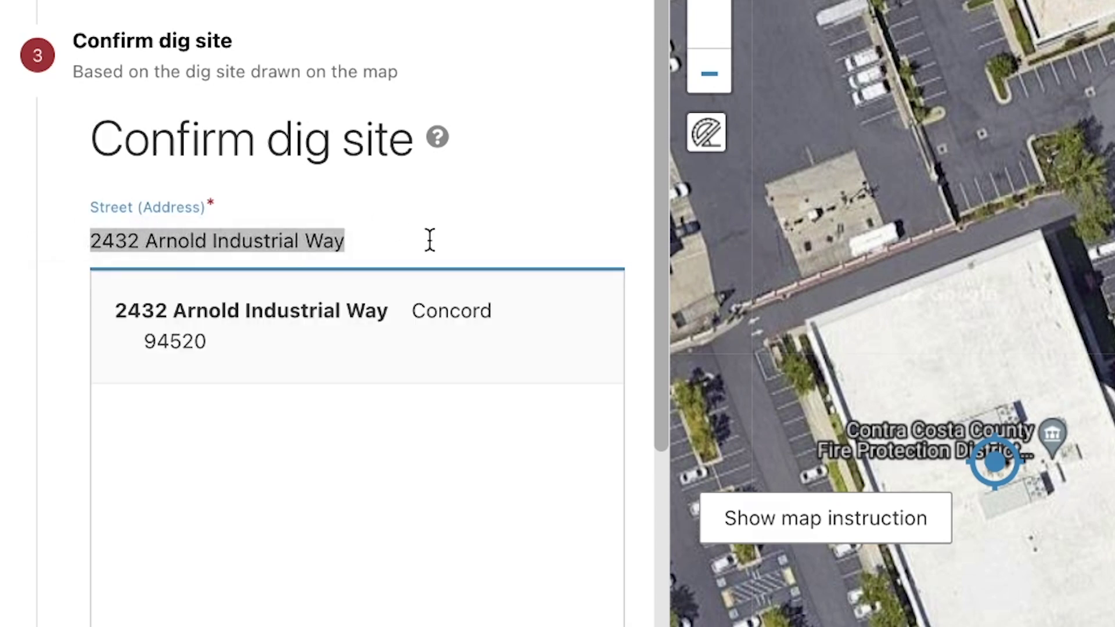
type("4005 Port Ch")
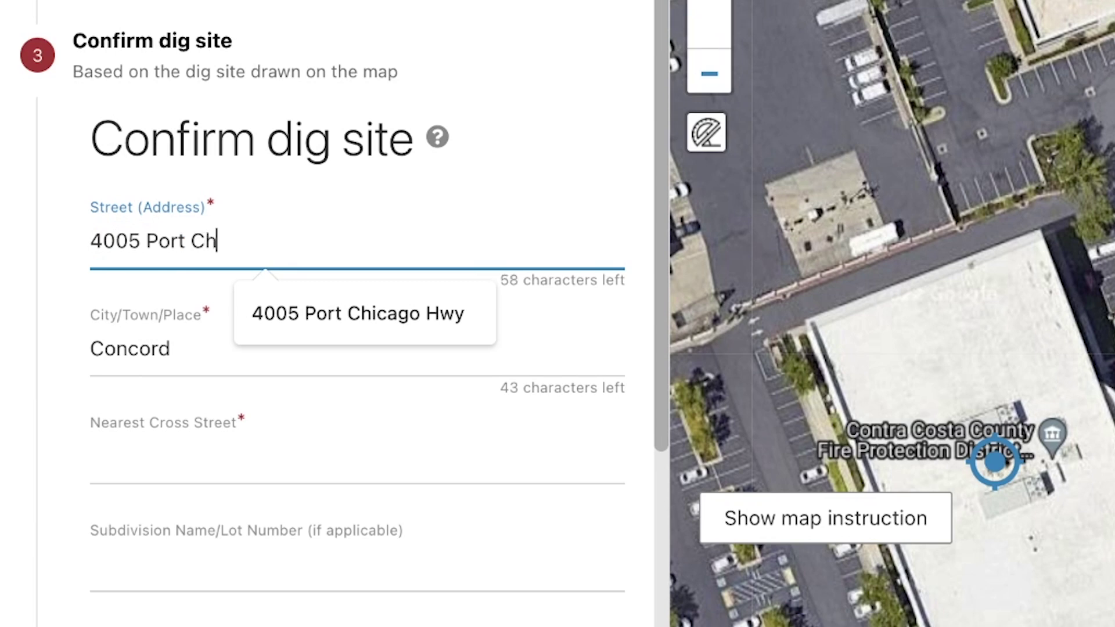
type("icago Hwyh")
key("BackSpace")
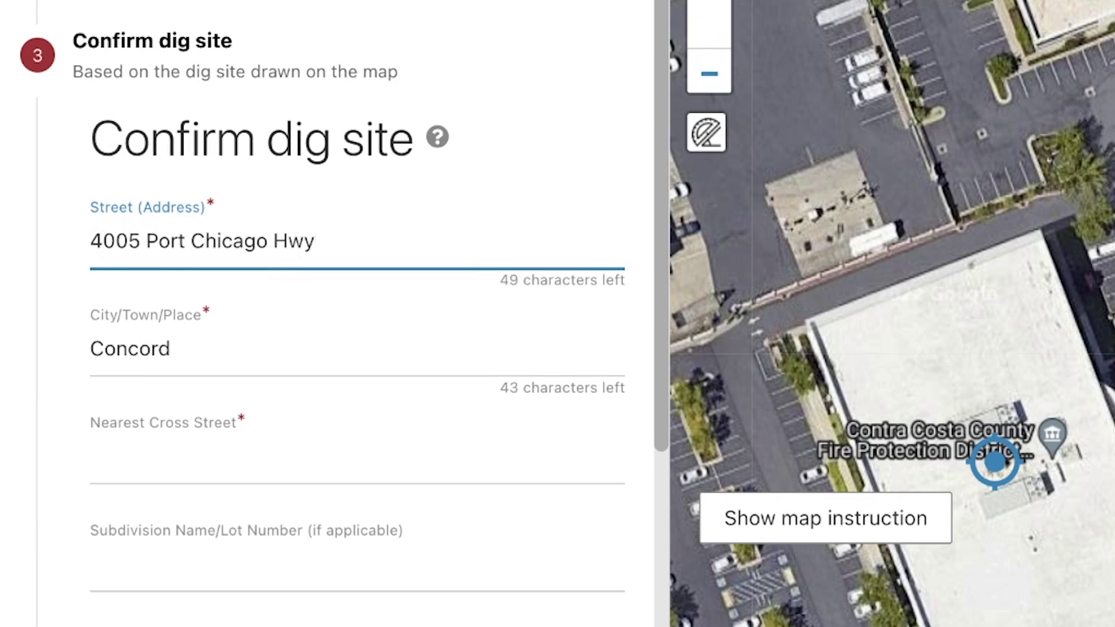
- Enter Arnold Industrial Way as the nearest cross street for the Port Chicago Hwy property and continue to the location details
left_click(411, 464)
type("Arnold Industrial Way")
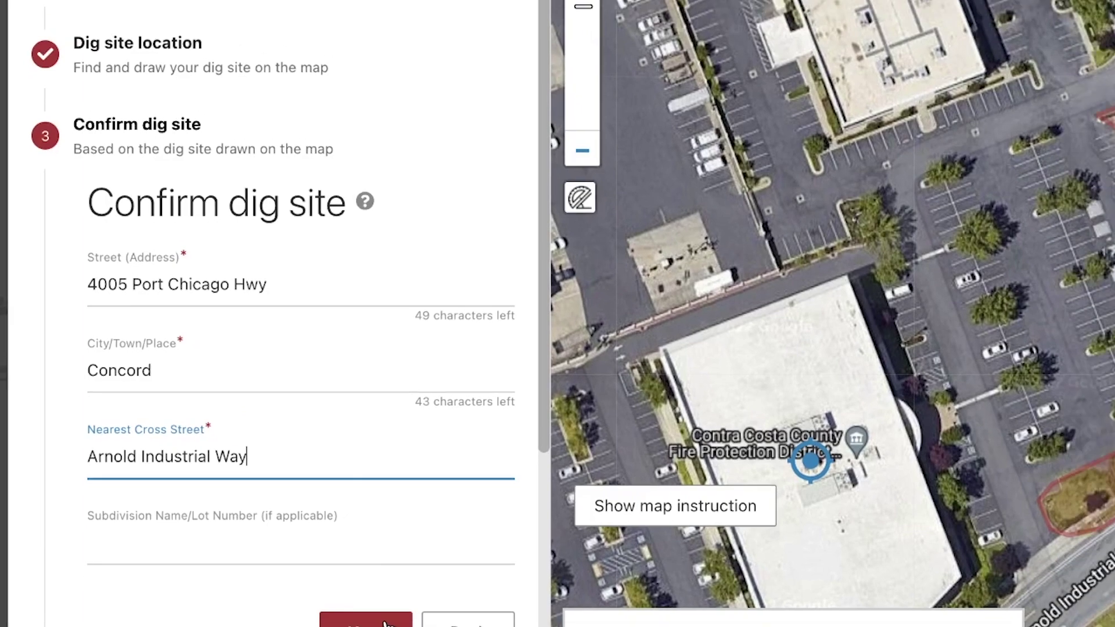
left_click(420, 626)
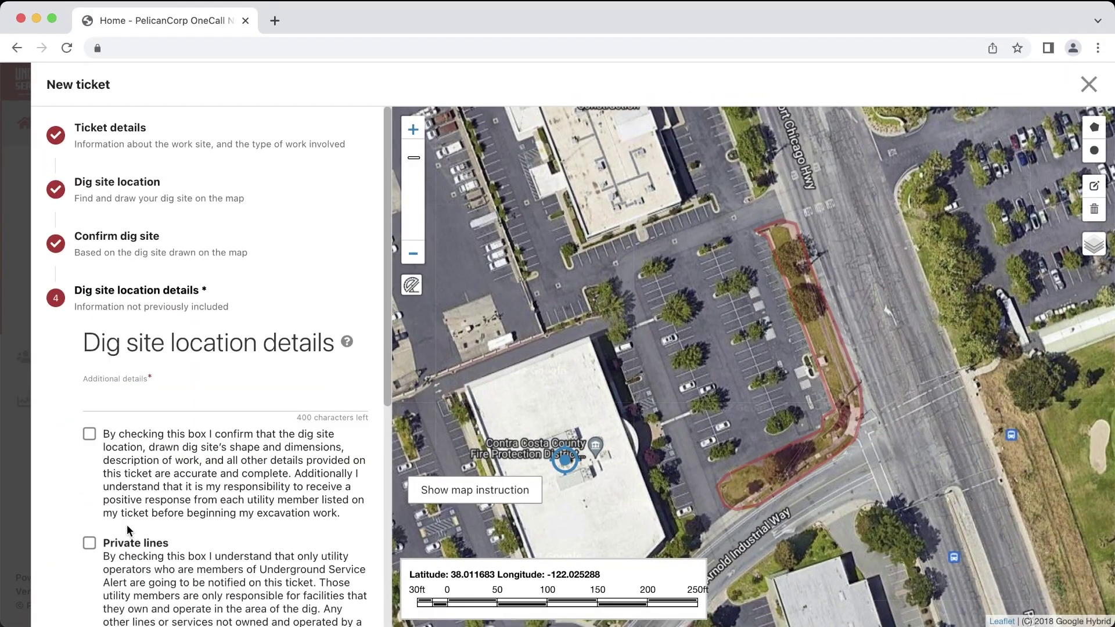
- Enter "work front of property" as the additional details of the dig site location
scroll(127, 525, "down", 5)
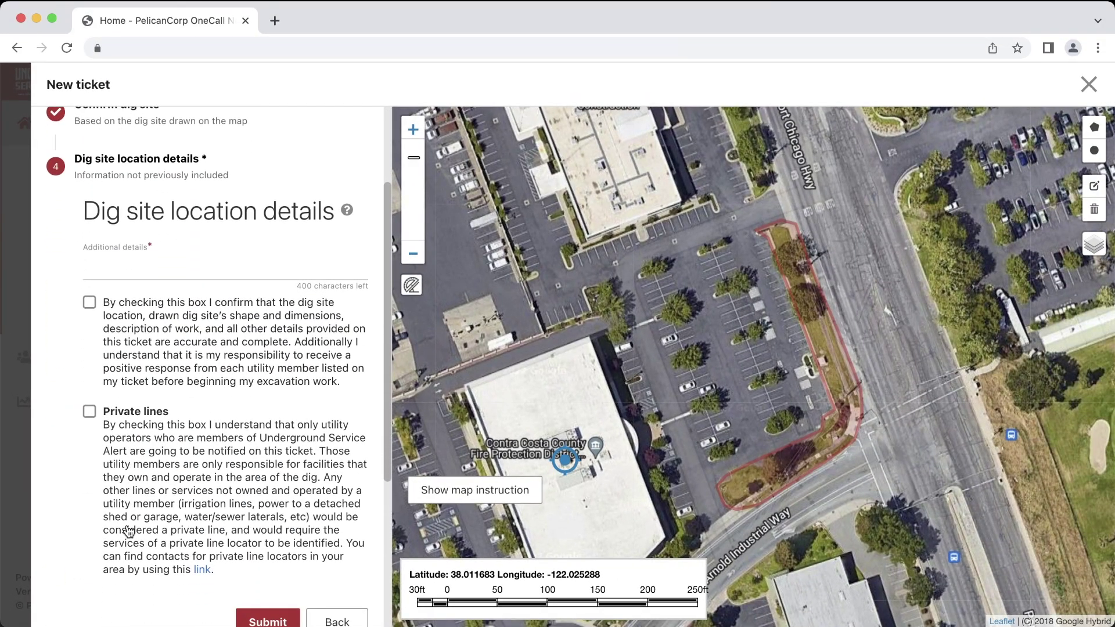
left_click(140, 267)
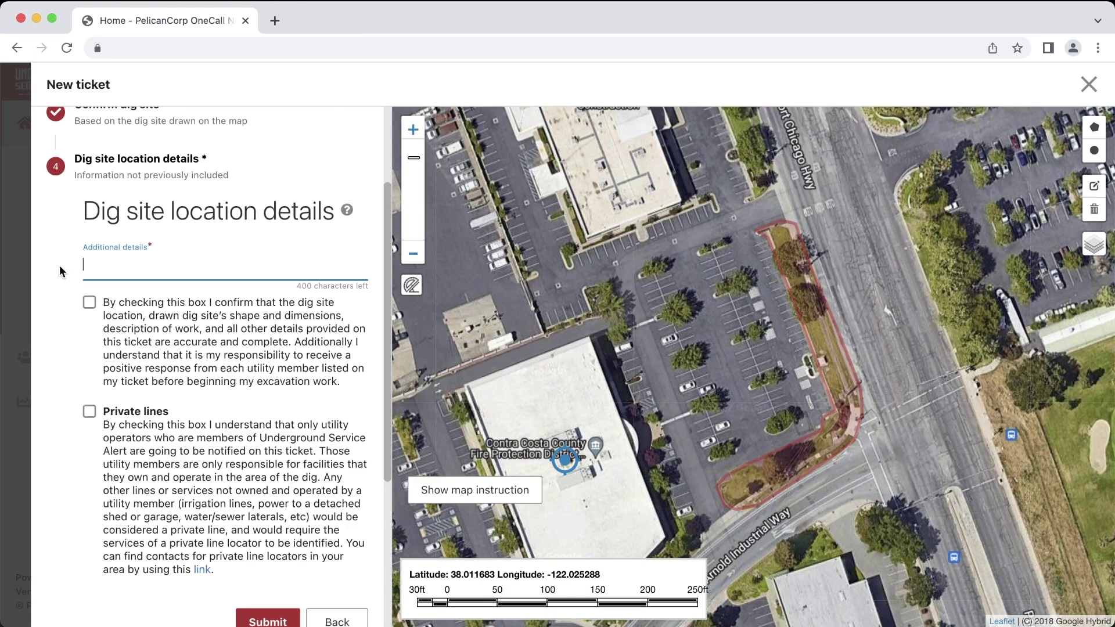
type("work front of property")
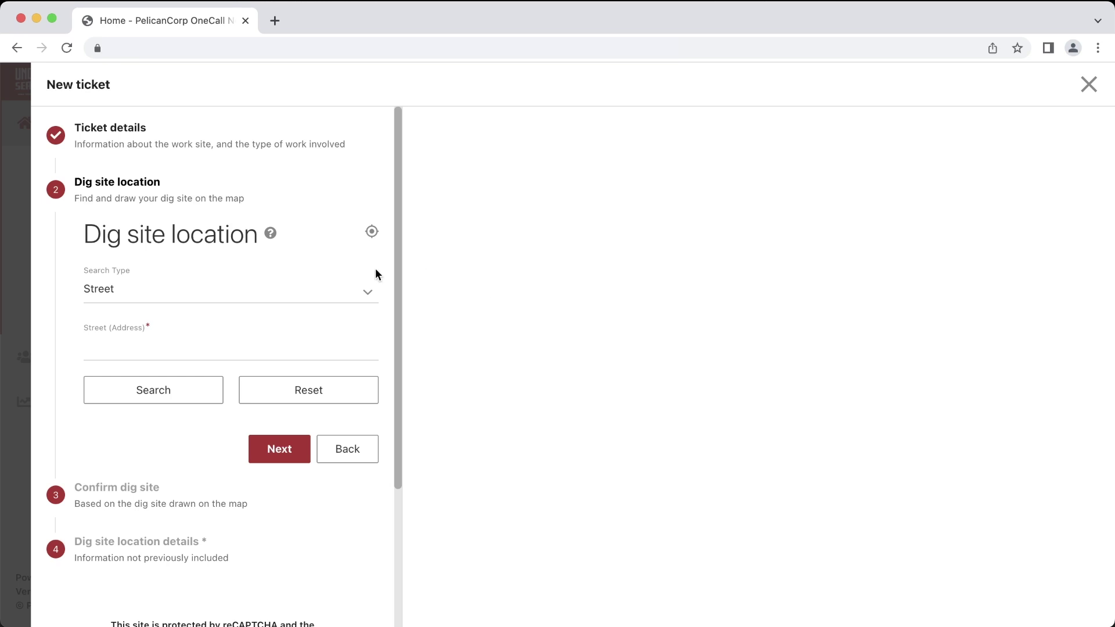
- Search for the dig site by intersection, using Port Chicago Hwy and Arnold Industrial Way in Concord
left_click(323, 288)
left_click(291, 355)
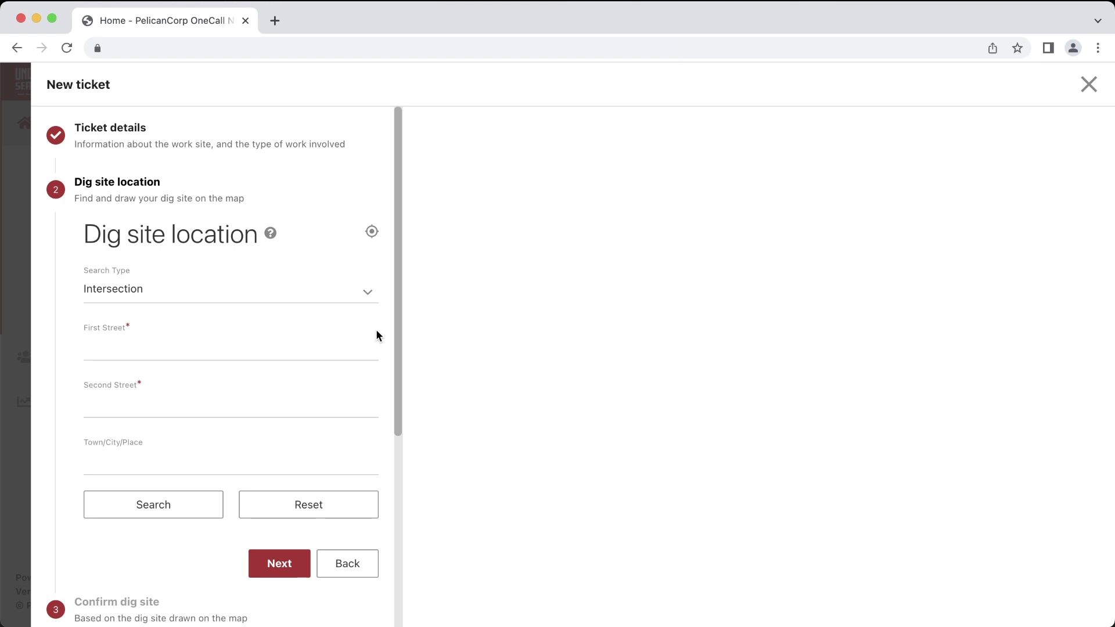
left_click(358, 343)
type("Port Chicago Hwy")
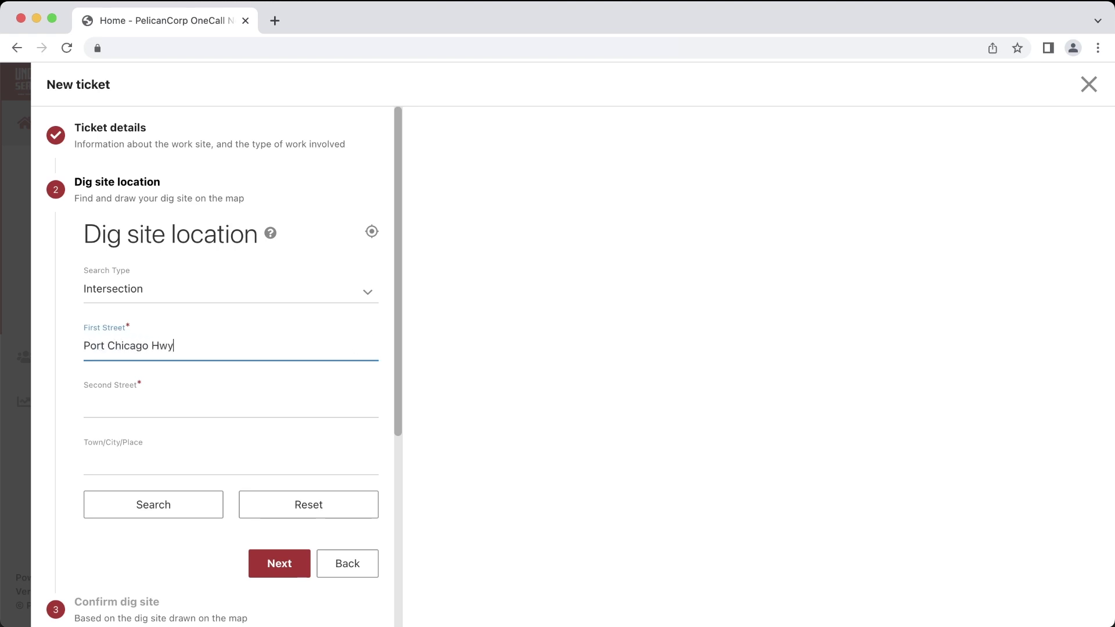
left_click(174, 403)
type("Arnold Industrial Way")
key("Tab")
type("Concord")
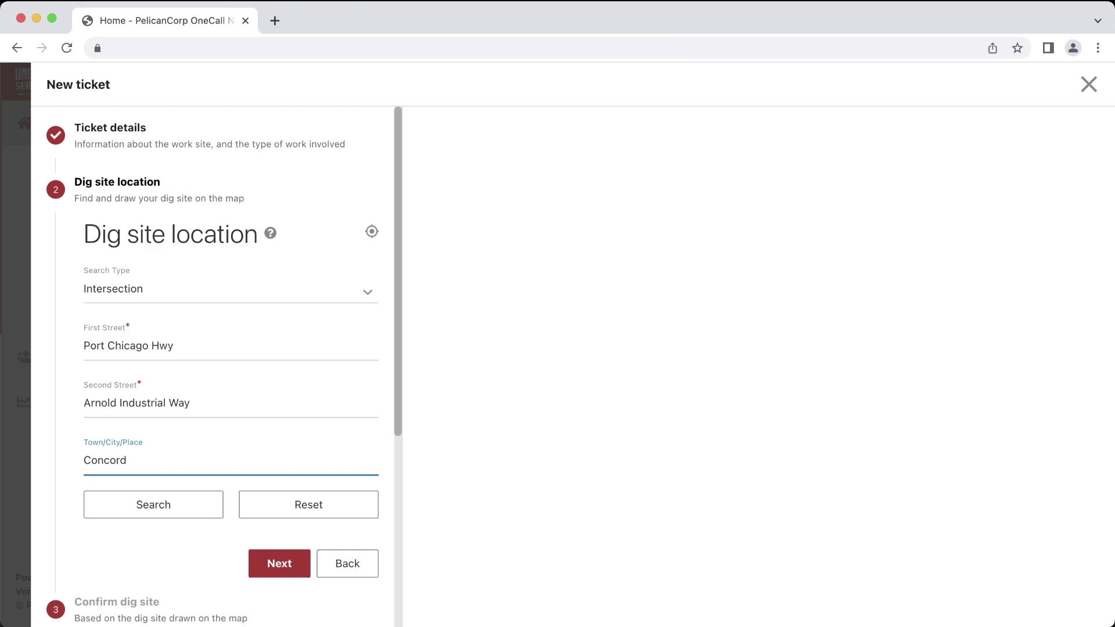
left_click(186, 511)
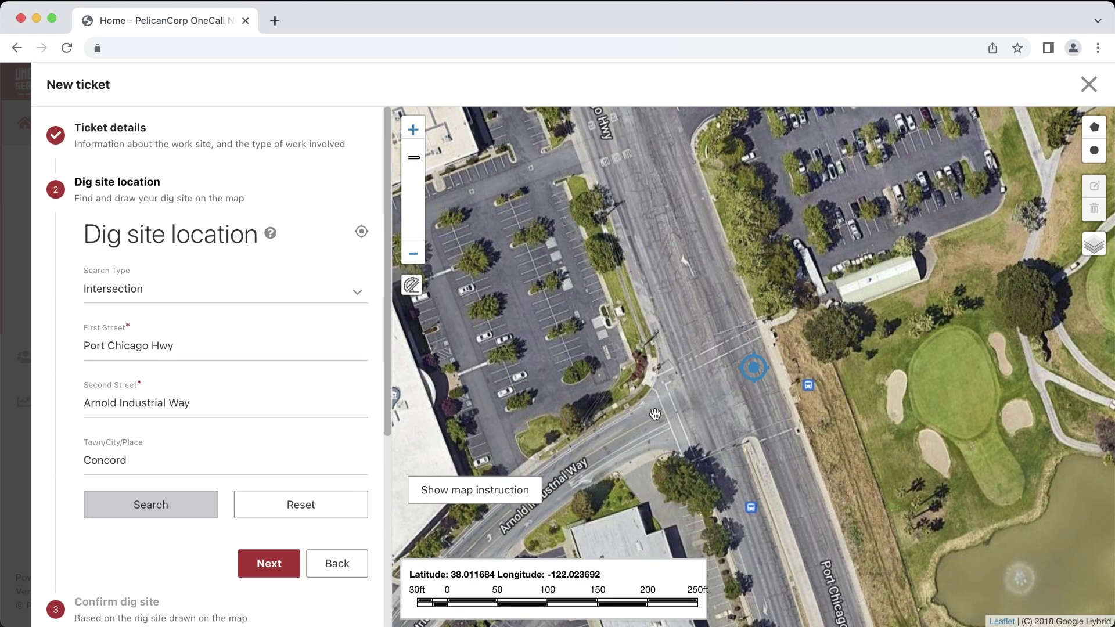
- Draw a polygon dig site of about 950 ft² around the parking-lot-side sidewalk corner of Port Chicago Hwy and Arnold Industrial Way
scroll(656, 412, "down", 2)
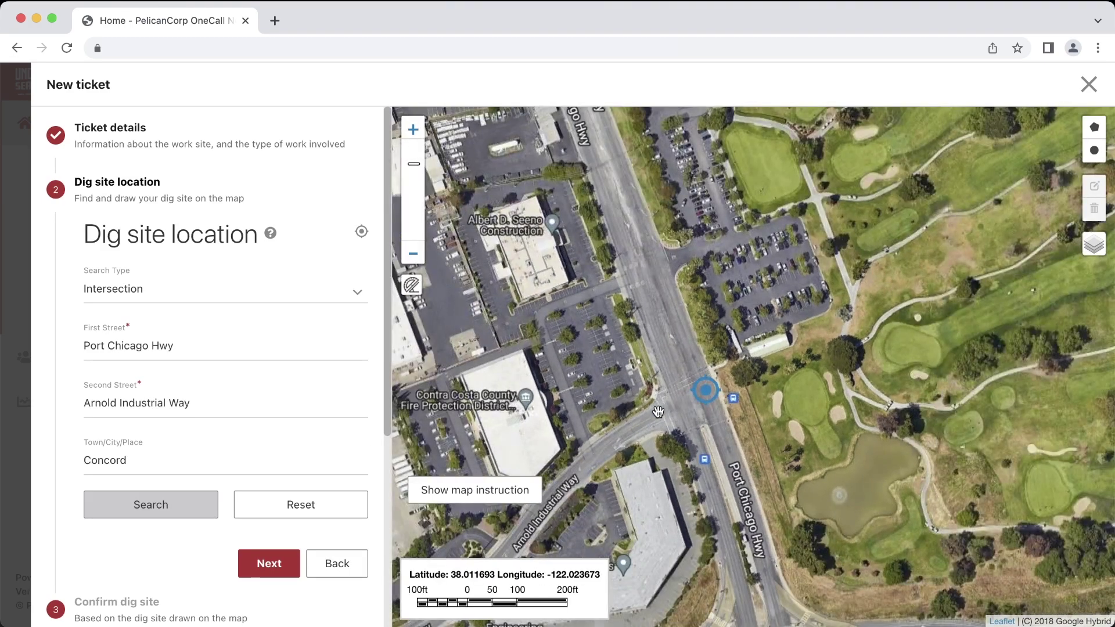
scroll(658, 411, "up", 1)
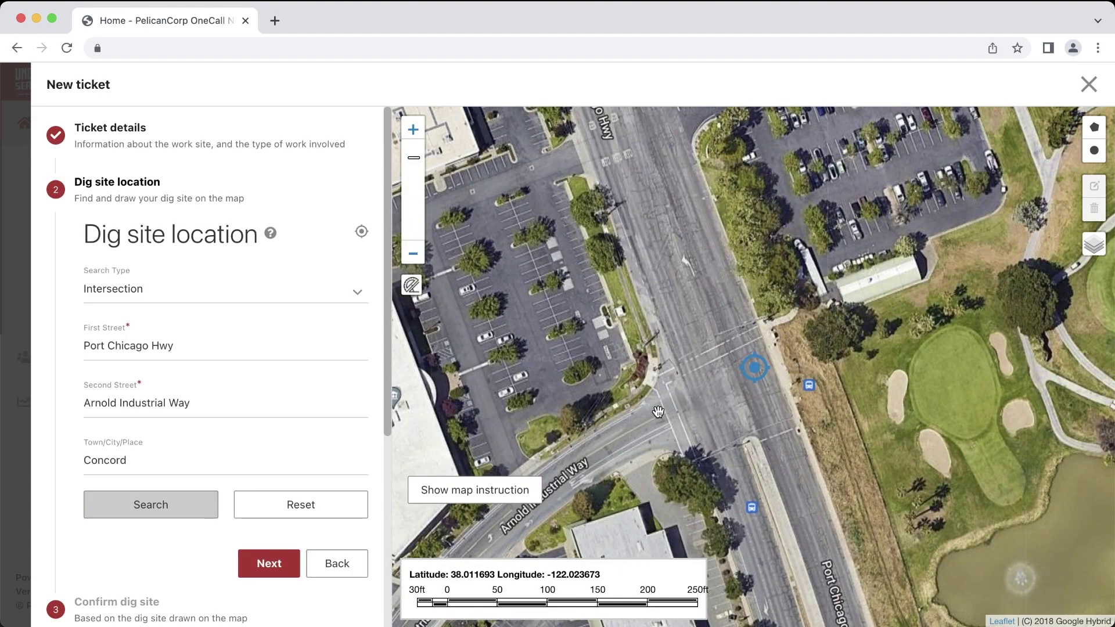
scroll(657, 411, "up", 1)
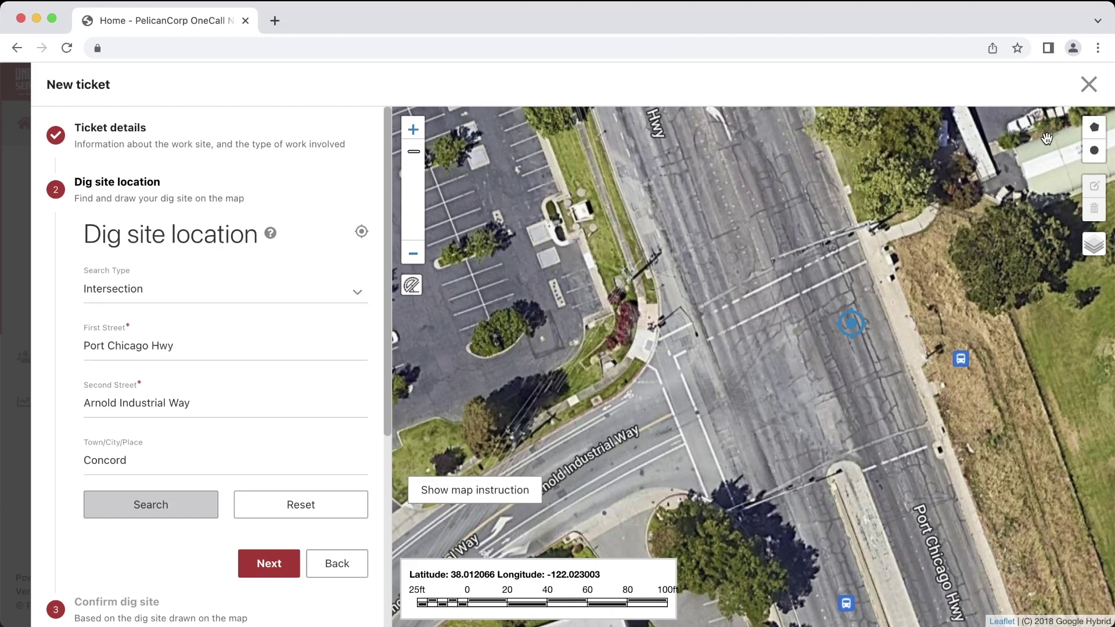
left_click(1094, 128)
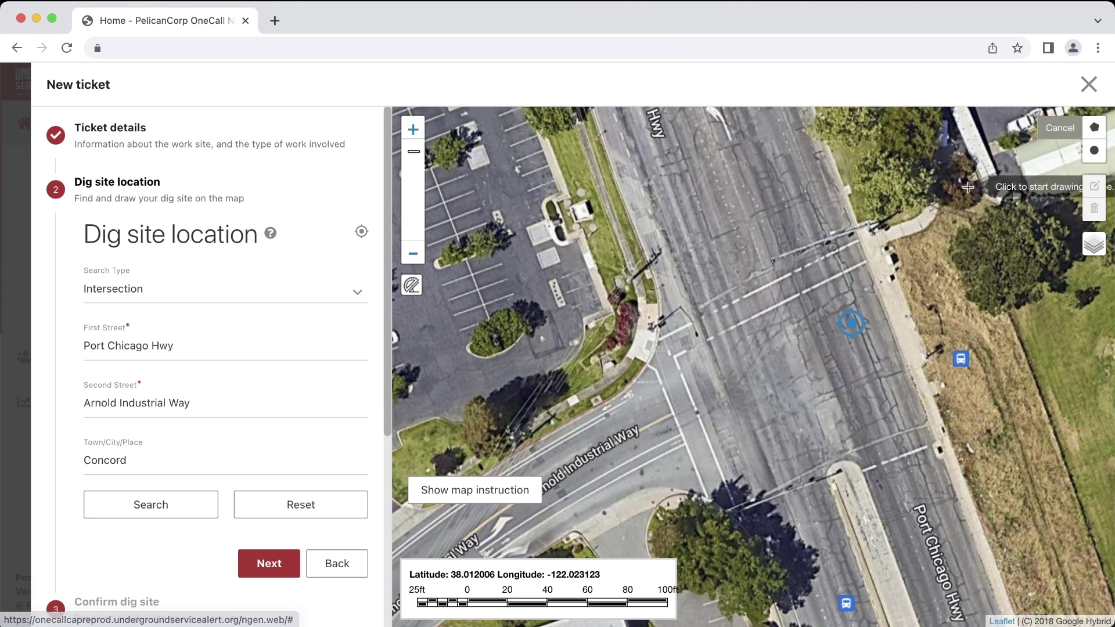
left_click(658, 285)
left_click(663, 310)
left_click(659, 342)
left_click(648, 370)
left_click(629, 393)
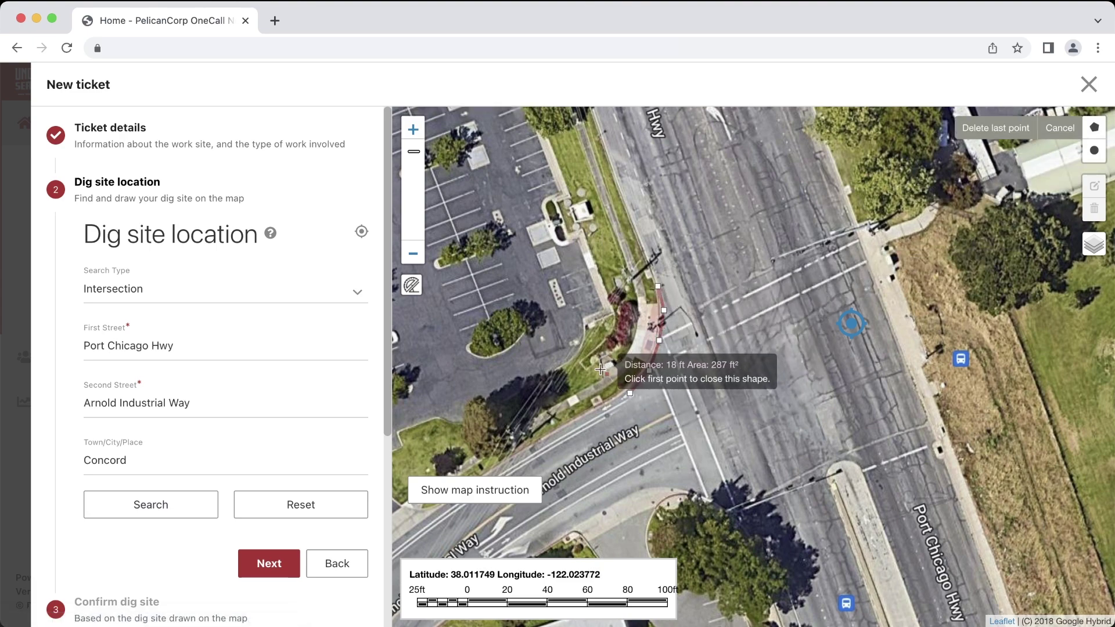
left_click(594, 363)
left_click(620, 342)
left_click(628, 301)
left_click(625, 288)
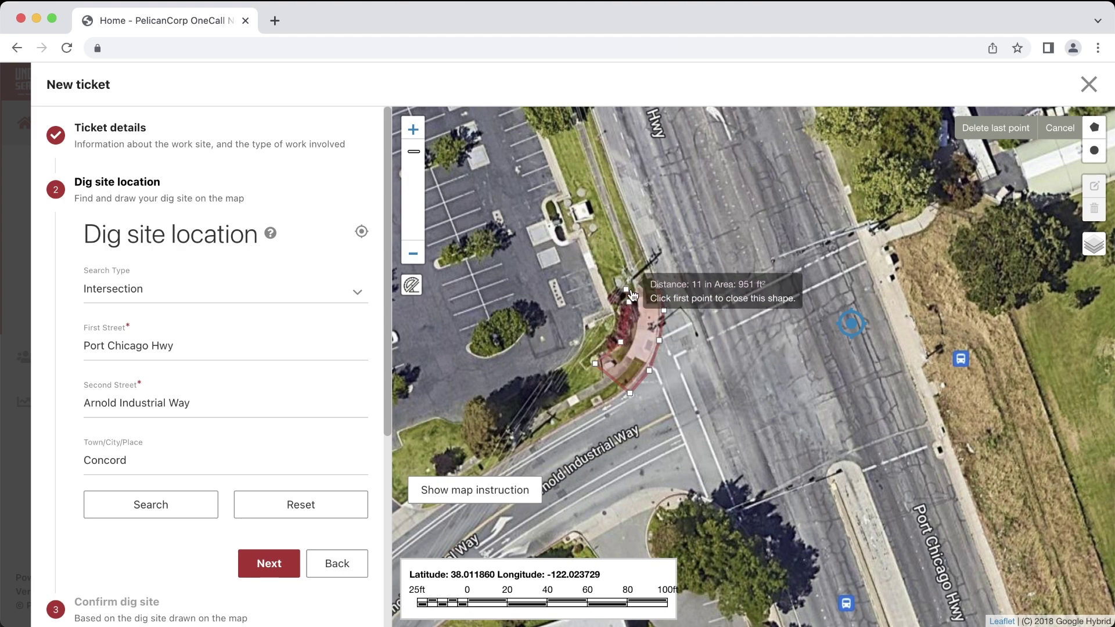
left_click(657, 287)
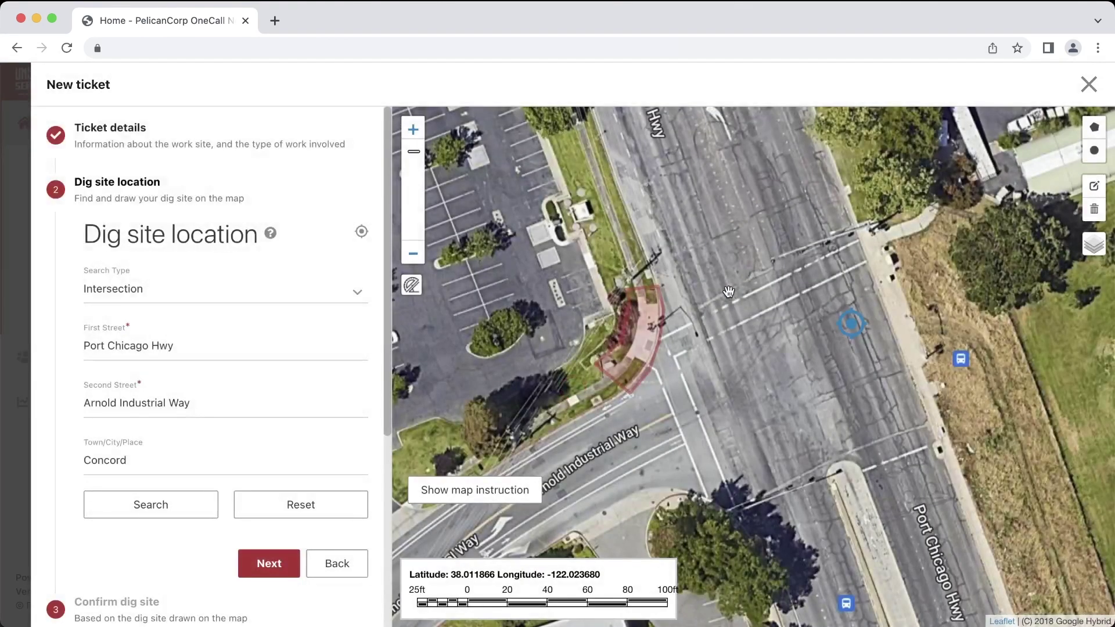
- Confirm the dig site with Port Chicago Hwy as the street and Arnold Industrial Way as the nearest cross street, and continue
left_click(274, 563)
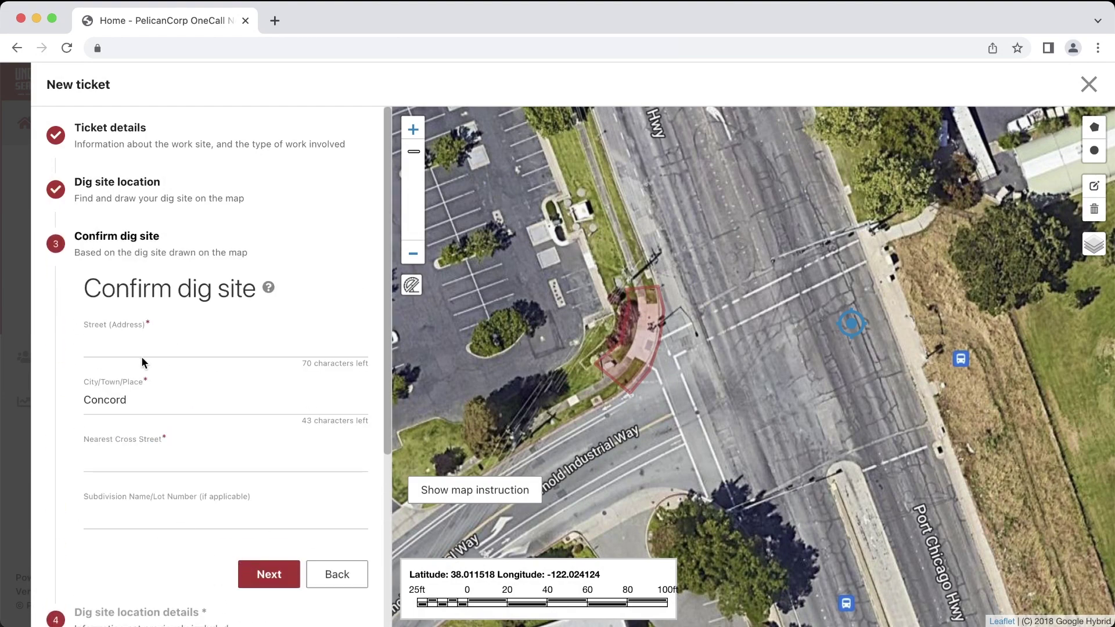
left_click(141, 353)
type("Port C")
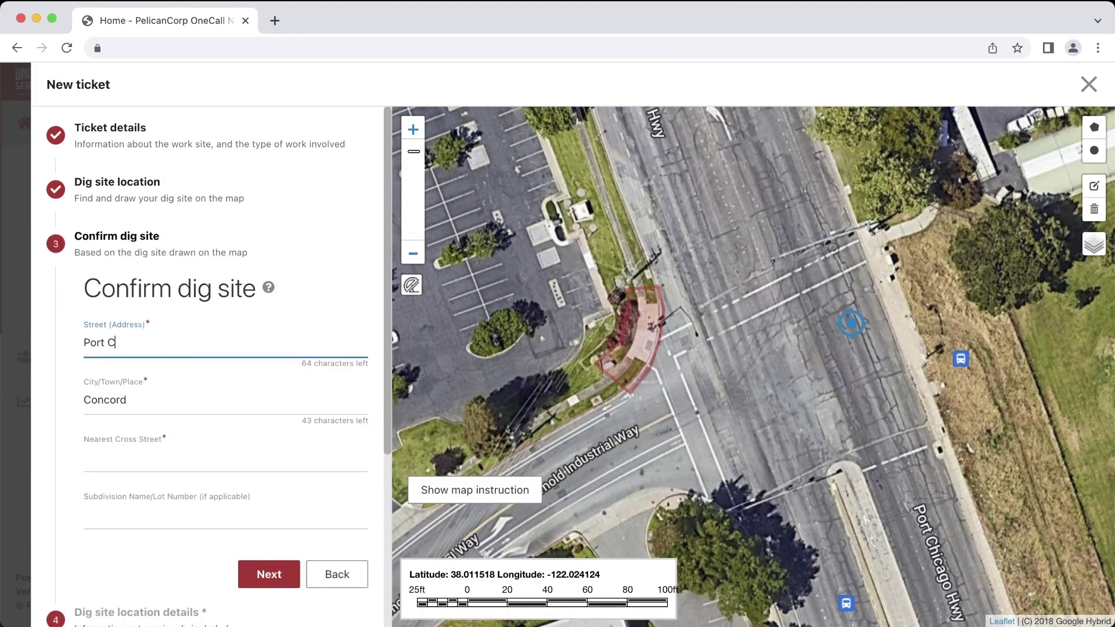
type("hicago Hwy")
left_click(94, 464)
type("Arnold Indust")
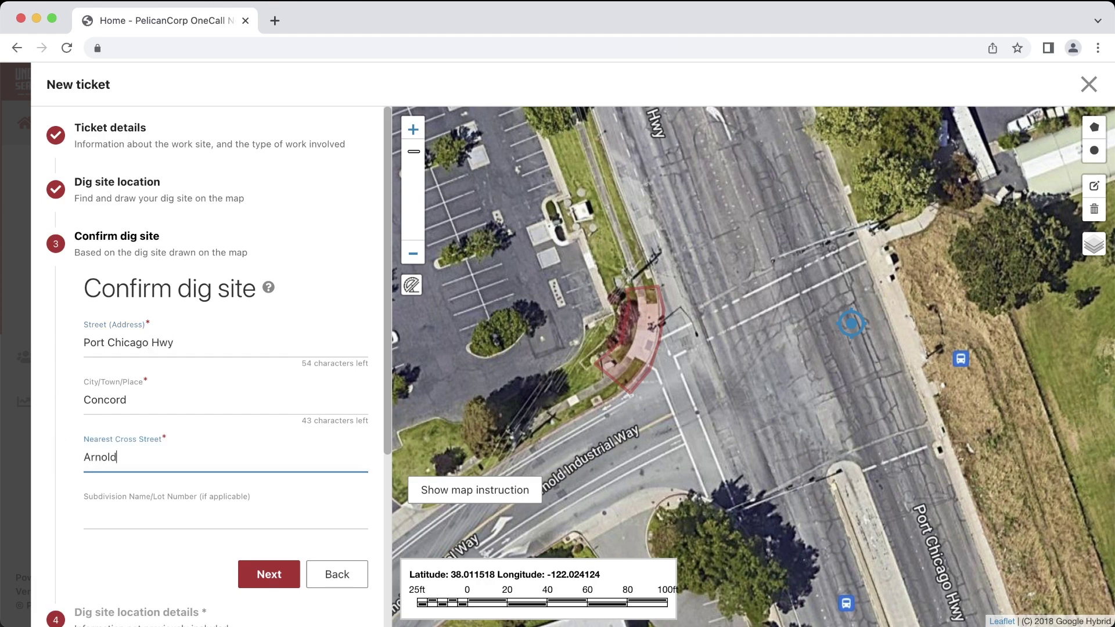
type("rial Way")
left_click(259, 566)
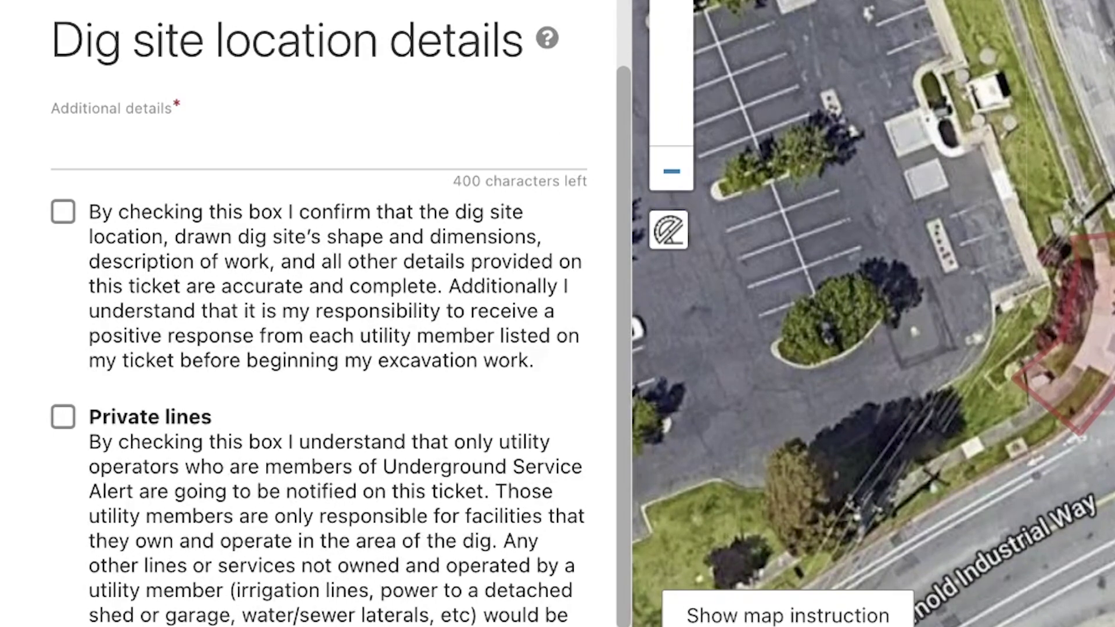
- Enter "work northwest corner of intersection of port chicago hwy & arnold industrial way" as the additional details of the dig site location
left_click(120, 130)
type("work northwest")
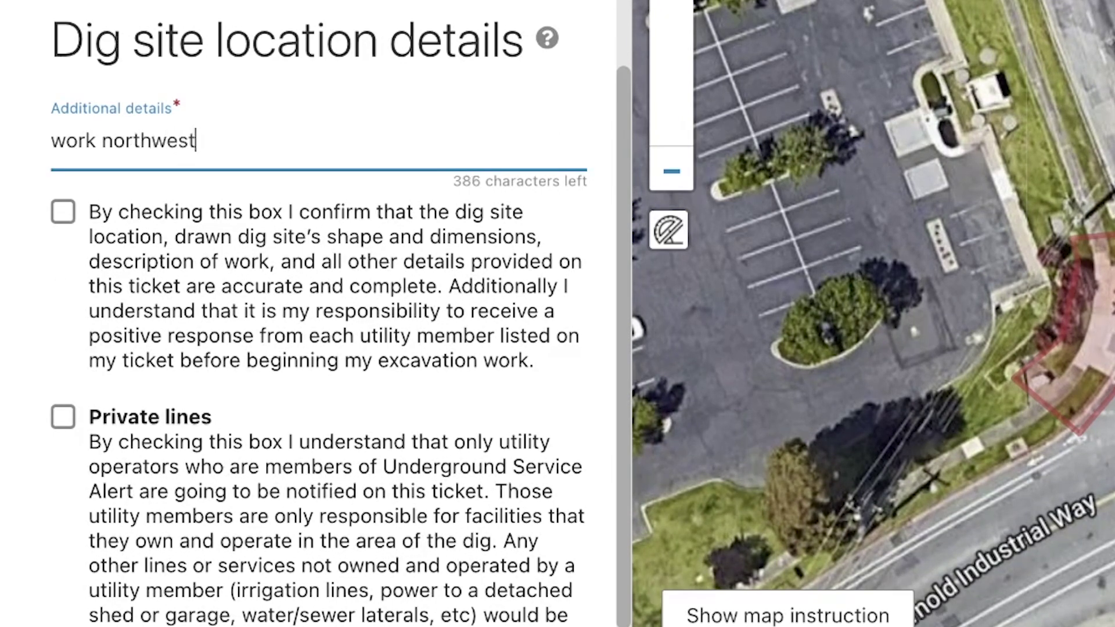
type(" corner of intersection of ")
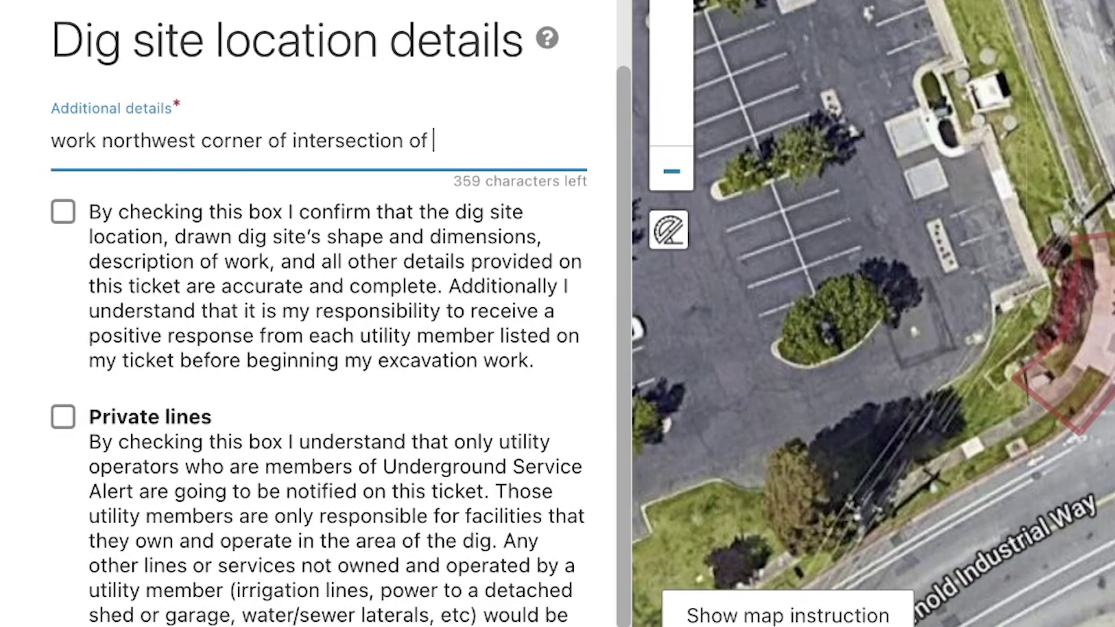
type("port chicago hwy ")
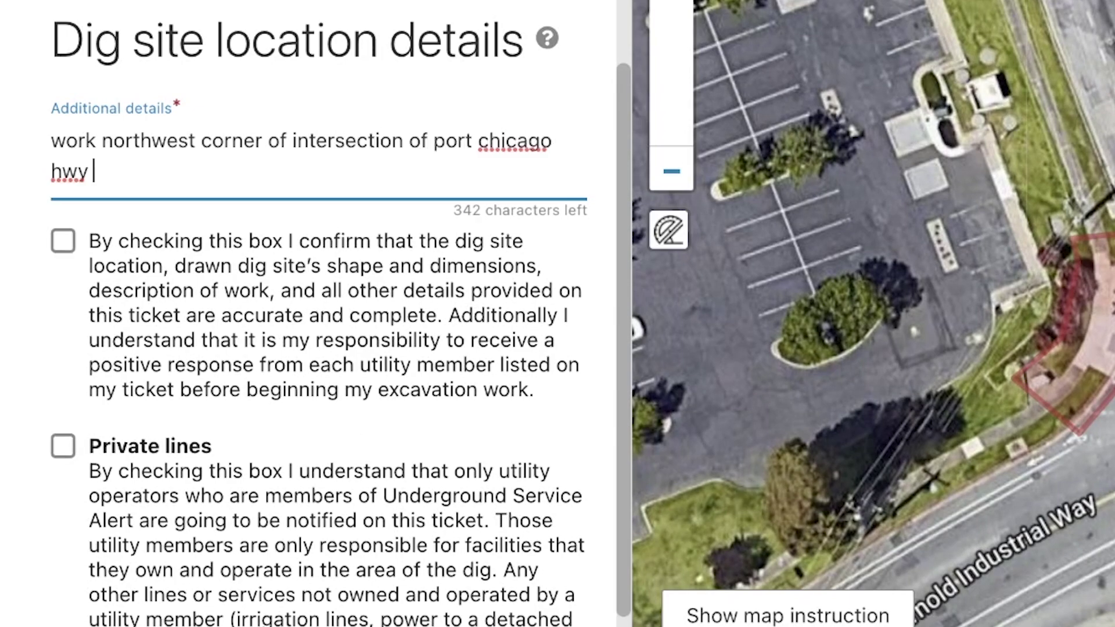
type("& arnold industrial")
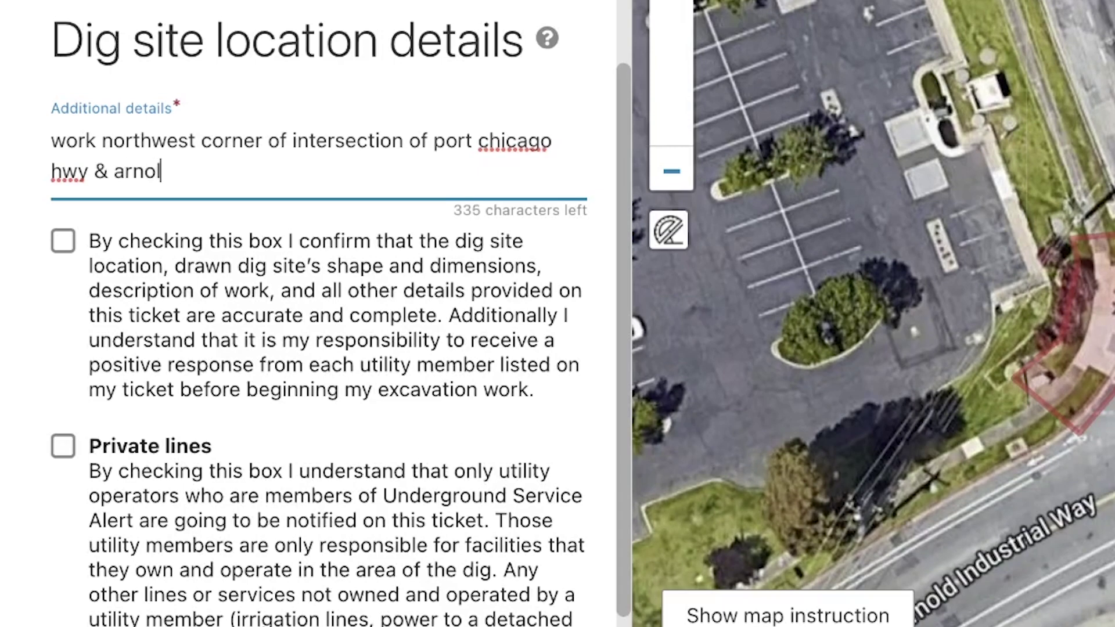
type(" way")
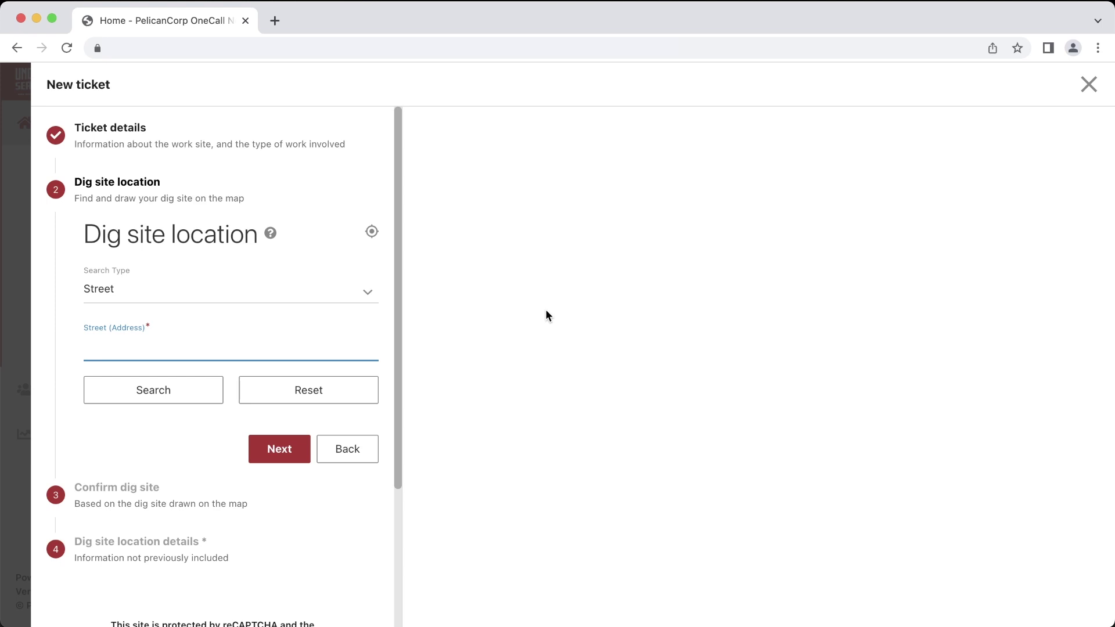
- Search for the dig site by intersection, using W Flamingo Rd and S Durango Dr in Las Vegas
left_click(349, 297)
left_click(230, 350)
left_click(228, 336)
type("W Flamingo Rd")
key("Tab")
type("S Durango Dr")
key("Tab")
type("Las Vegas")
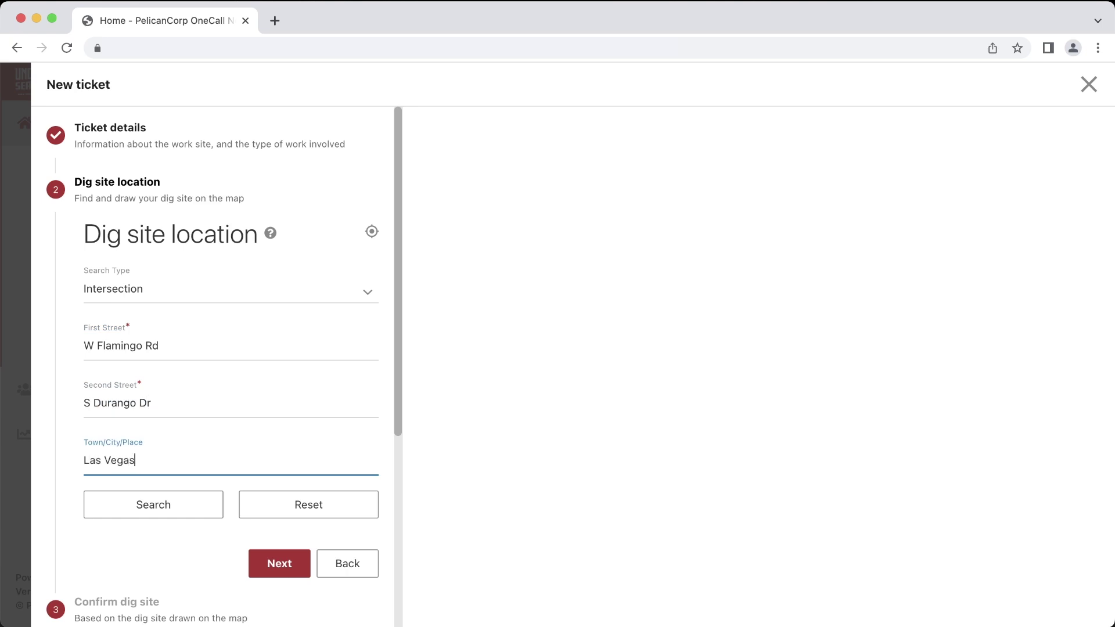
left_click(159, 502)
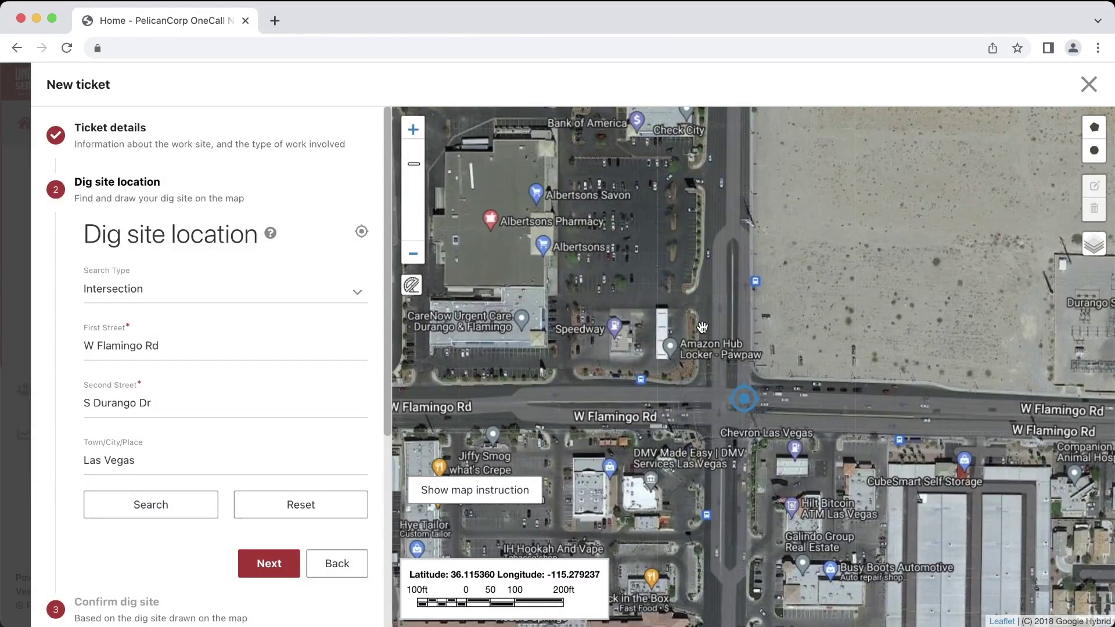
- On the Google Street base map, measure about 205 ft north along S Durango Dr from W Flamingo Rd and about 52 ft west
mouse_move(1091, 247)
left_click(1050, 263)
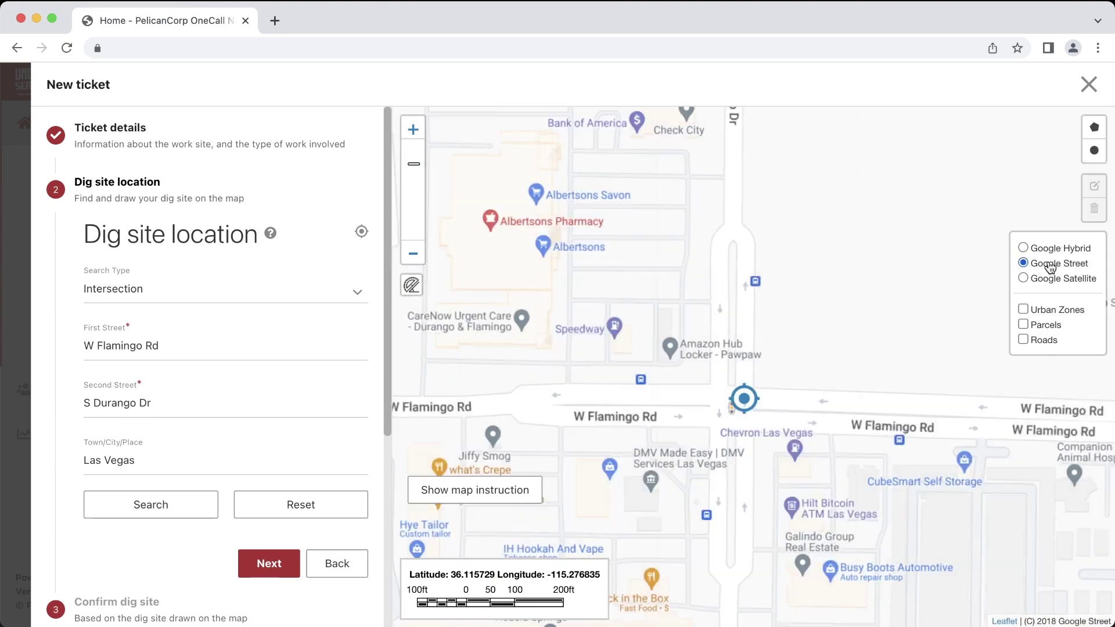
left_click(411, 285)
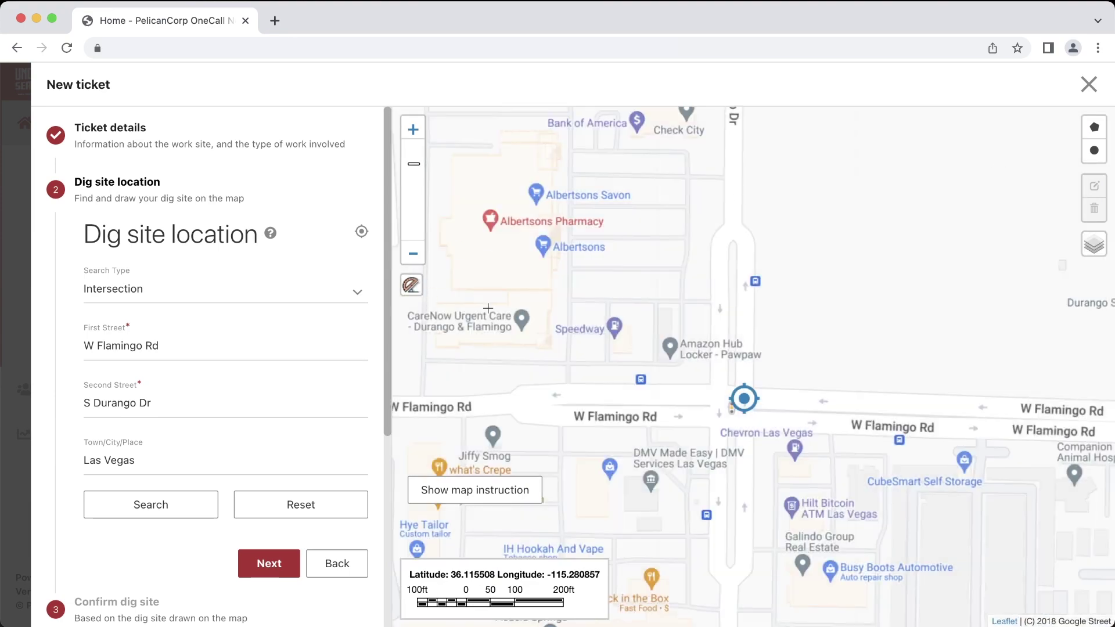
left_click(720, 396)
left_click(720, 297)
left_click(695, 295)
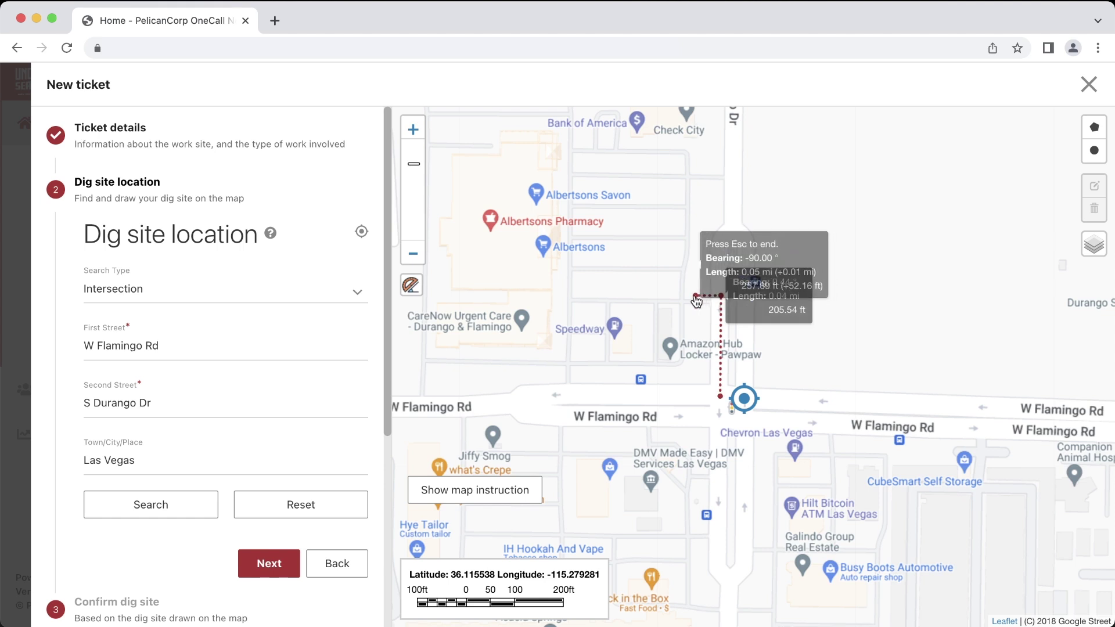
key("Escape")
- Draw a circular dig site centred on the west end of the measured path and proceed to the site confirmation
left_click(1094, 150)
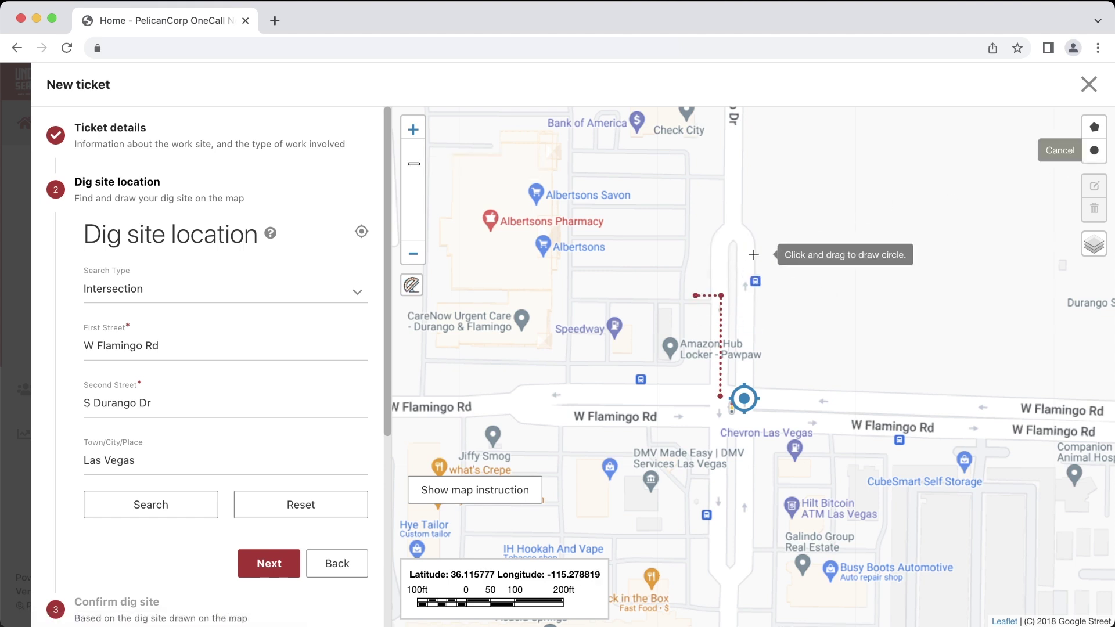
left_click_drag(696, 297, 710, 306)
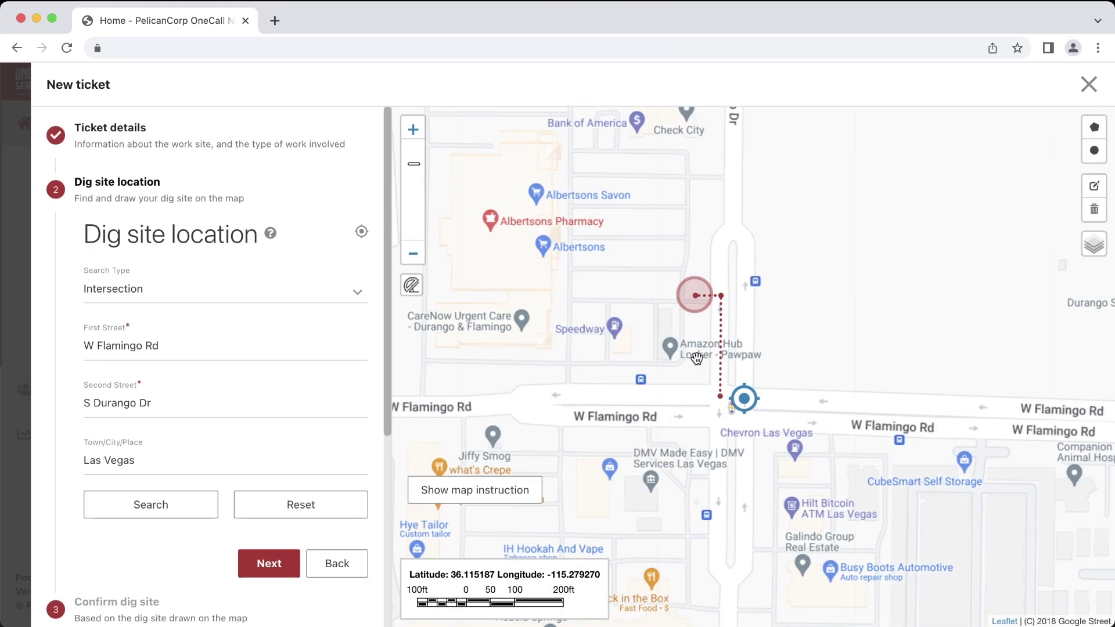
left_click(268, 563)
- Set the street to S Durango Dr and the nearest cross street to W Flamingo Rd, and continue to the location details
triple_click(192, 348)
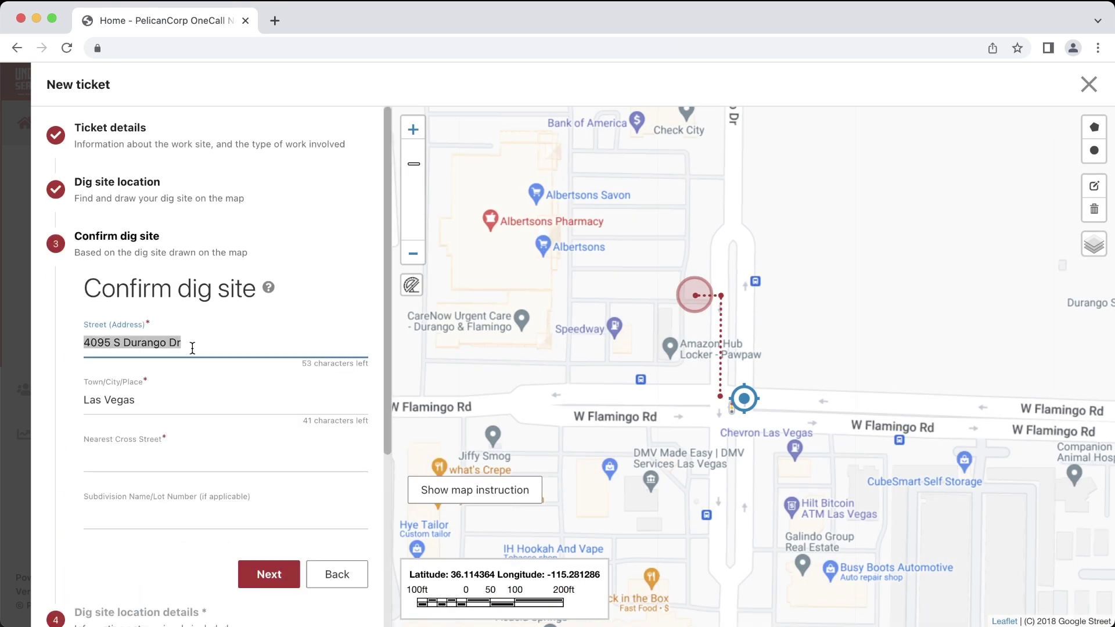
type("S Durango Dr")
key("Tab")
type("We")
key("BackSpace")
key("BackSpace")
type("Flamingo Rd")
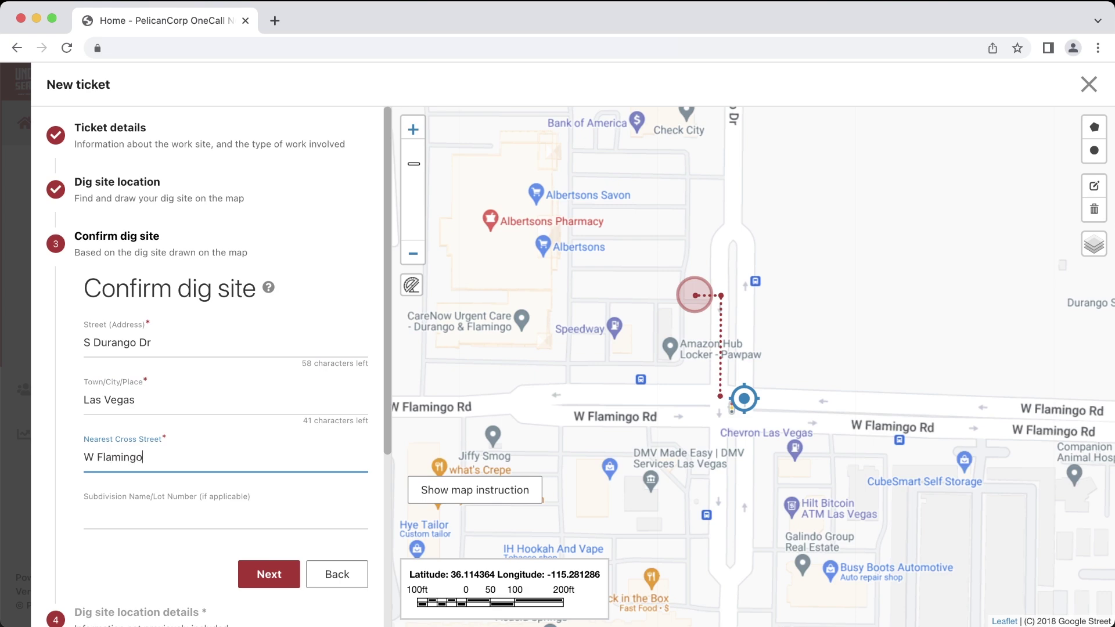
left_click(271, 574)
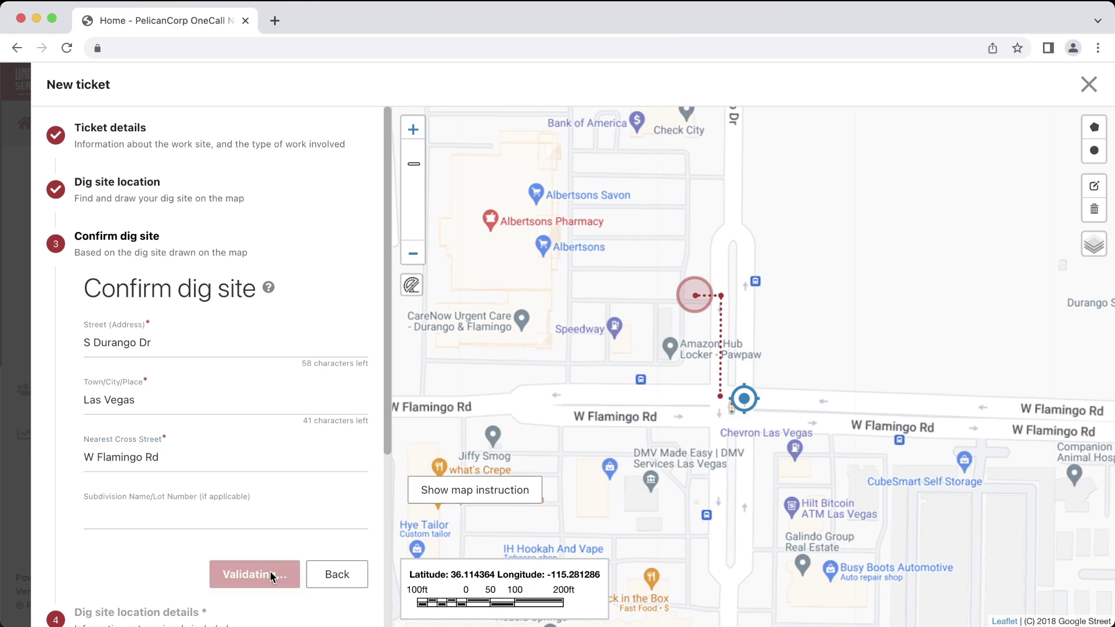
- Enter "At a point 200 feet north of W. Flamingo Rd (following S. Durango Dr) & 50 feet west of S. Durango Dr" as additional details
scroll(231, 355, "down", 1)
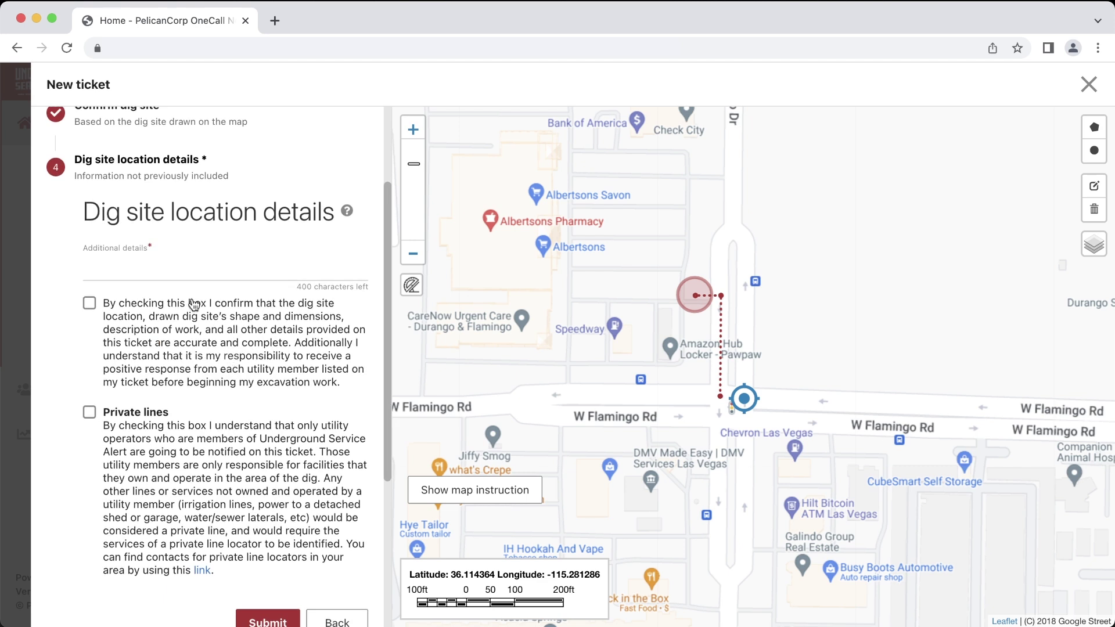
left_click(182, 268)
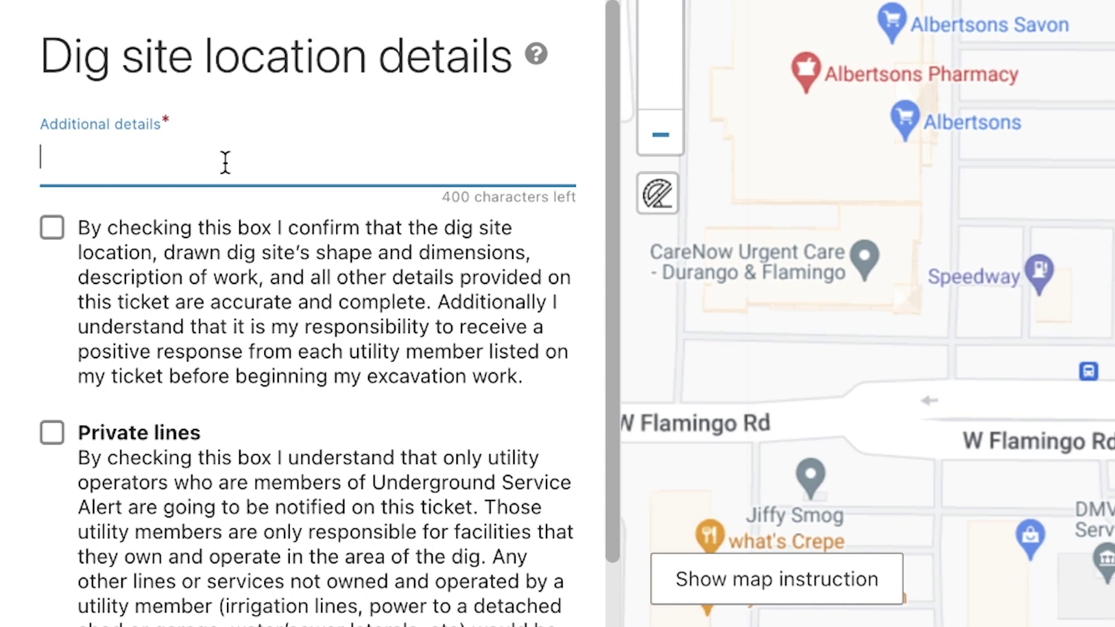
type("At a point 20")
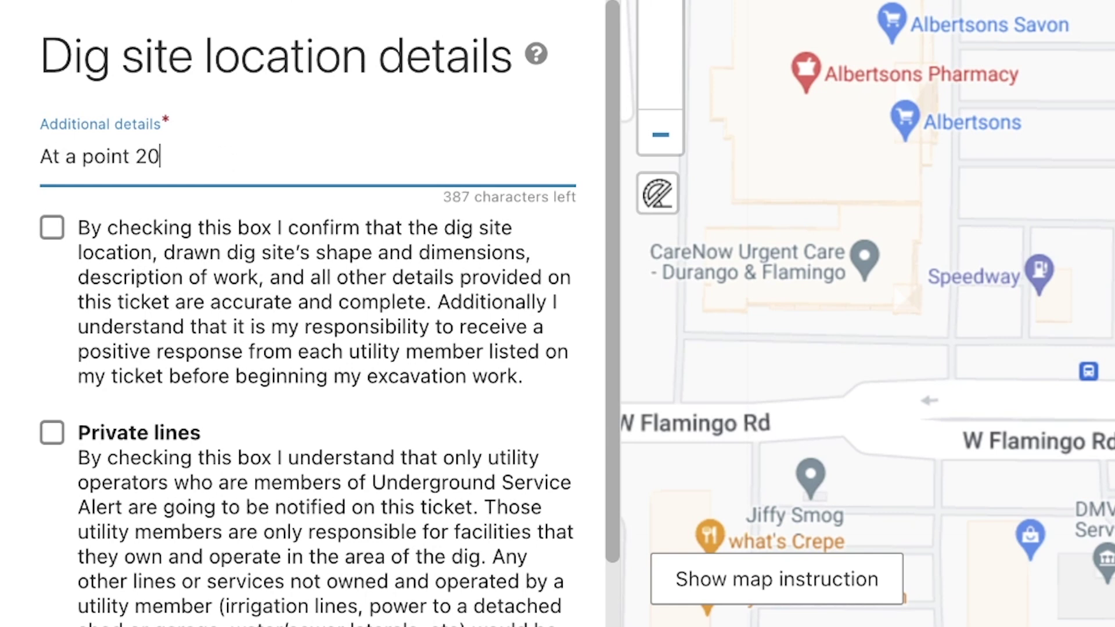
type("0 feet north of W. Fla")
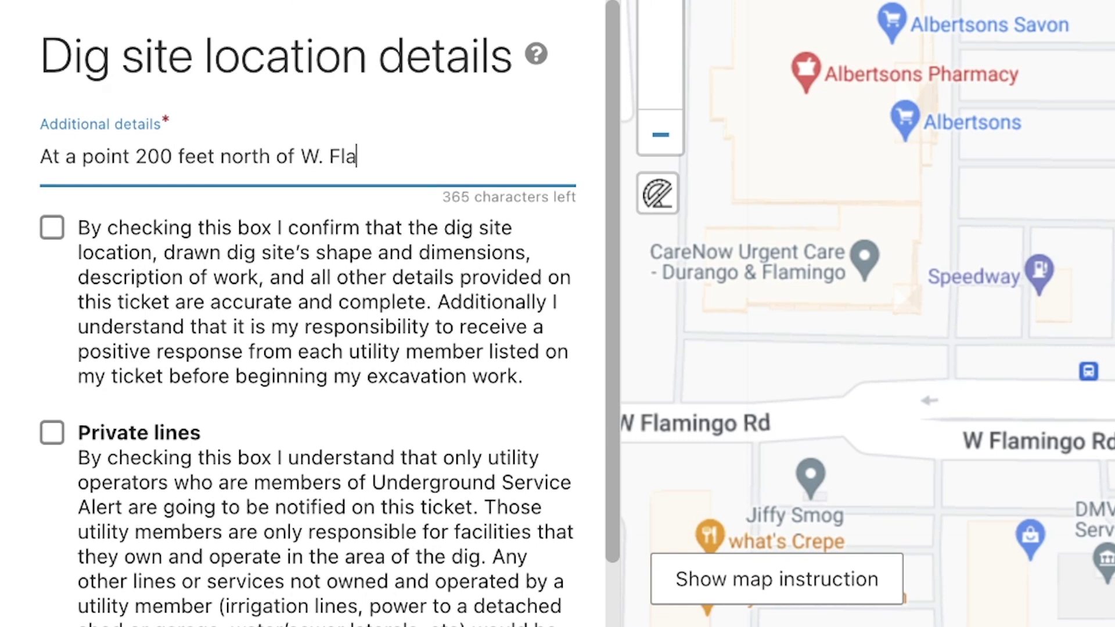
type("mingo Rd (")
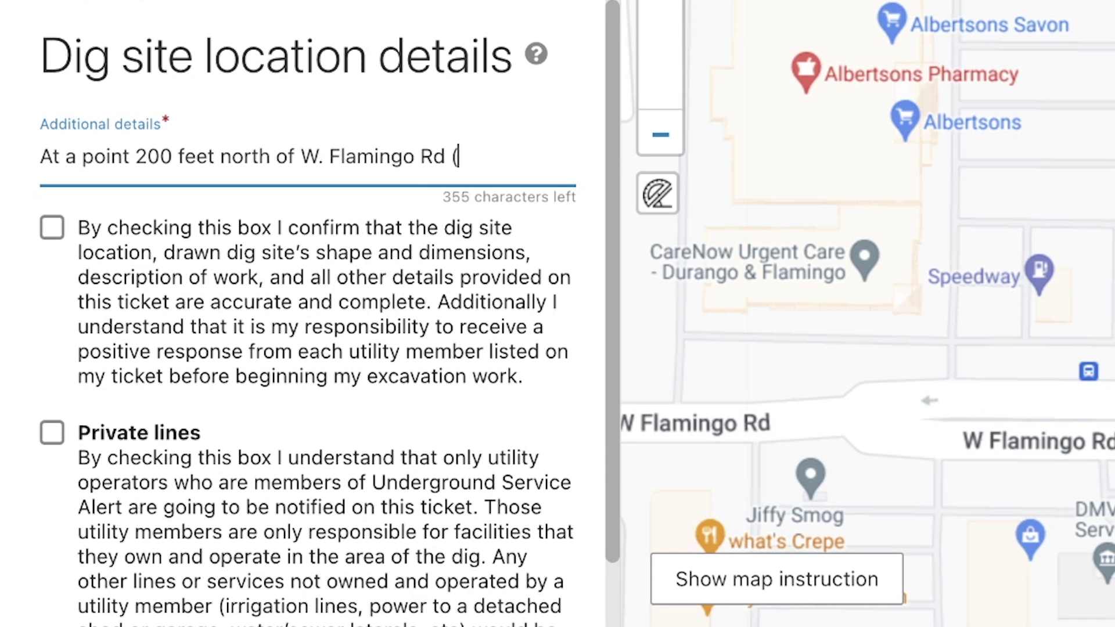
type("following S. Durang oDR")
key("BackSpace")
key("BackSpace")
key("BackSpace")
type("o Dr) &")
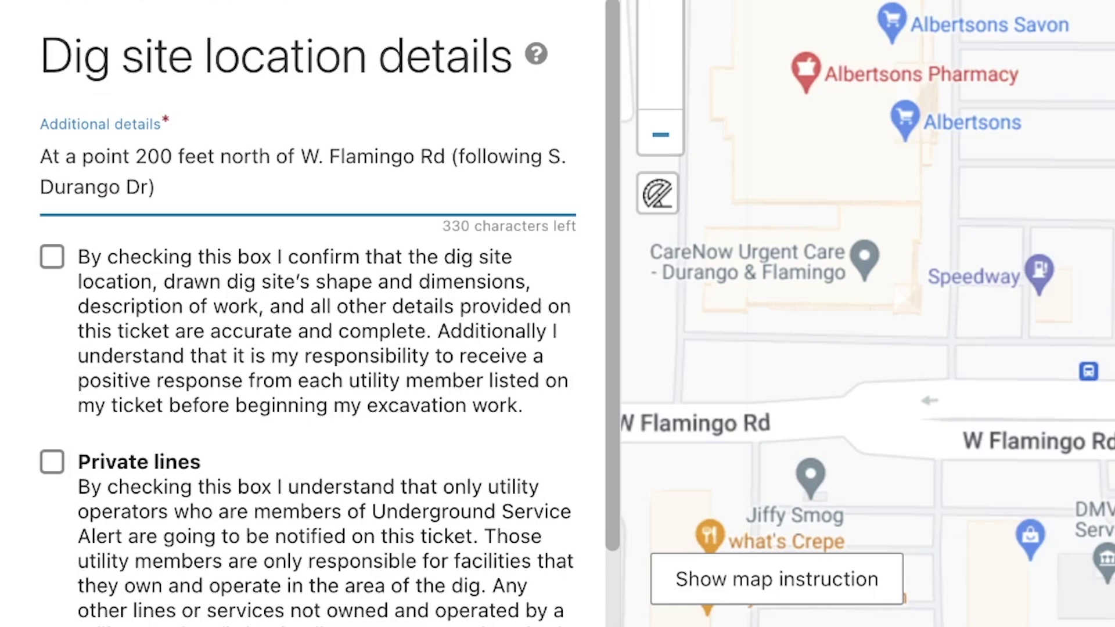
type(" 50 feet west of S. Dura")
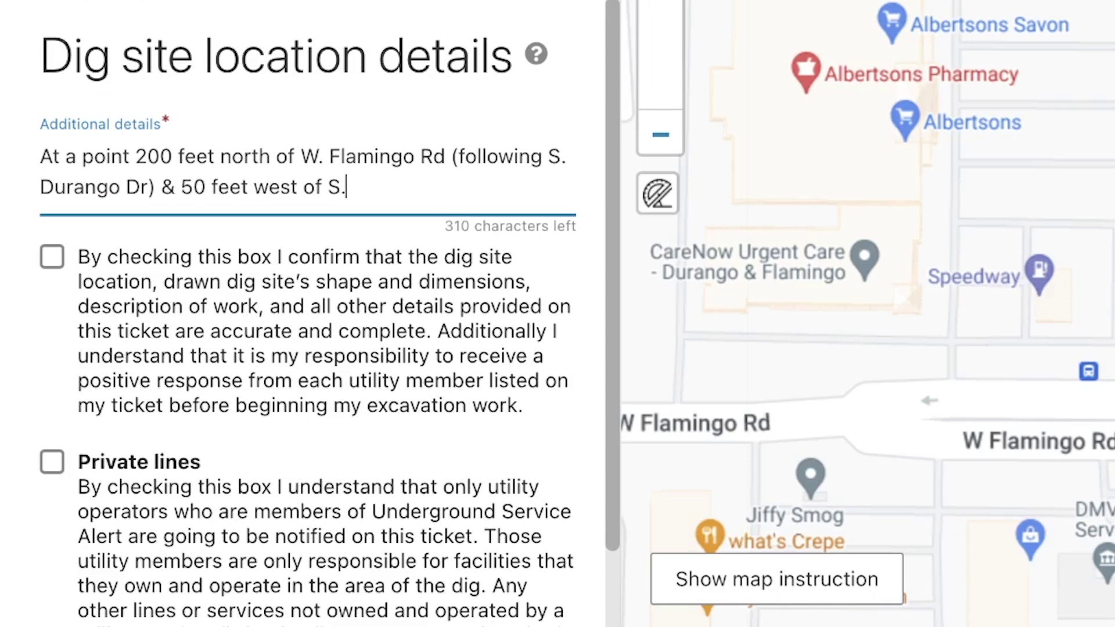
type("ngo Dr")
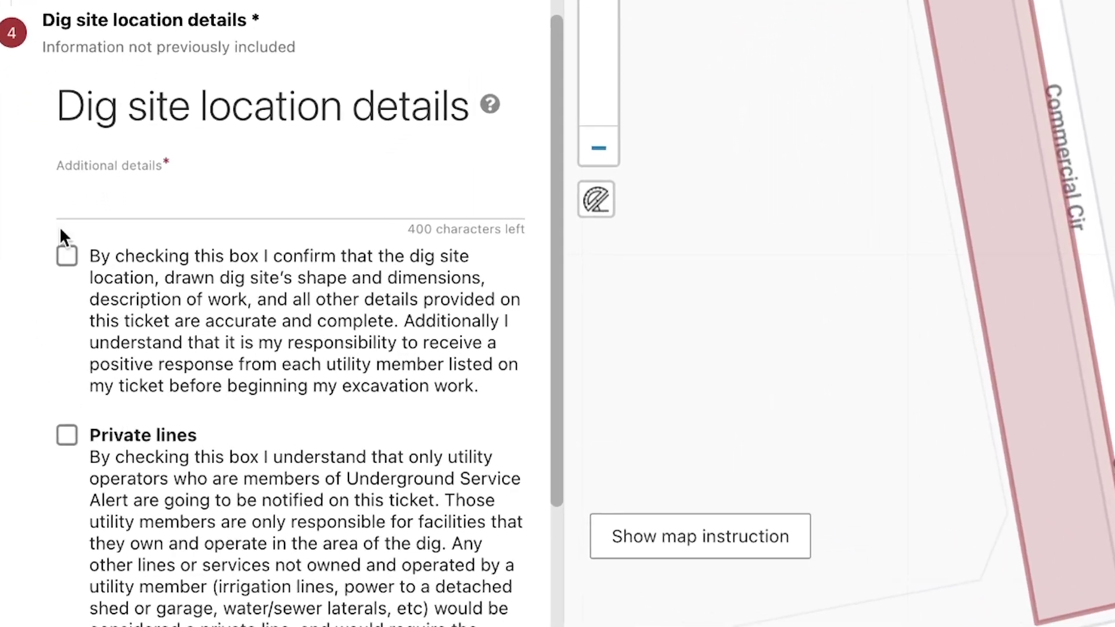
- Enter "From Bates Ave go 200 feet north on the west side of Commercial Cir" as the additional details
left_click(87, 289)
type("From Bates AVe")
key("BackSpace")
key("BackSpace")
type("ve go 200 feet north on the west sid")
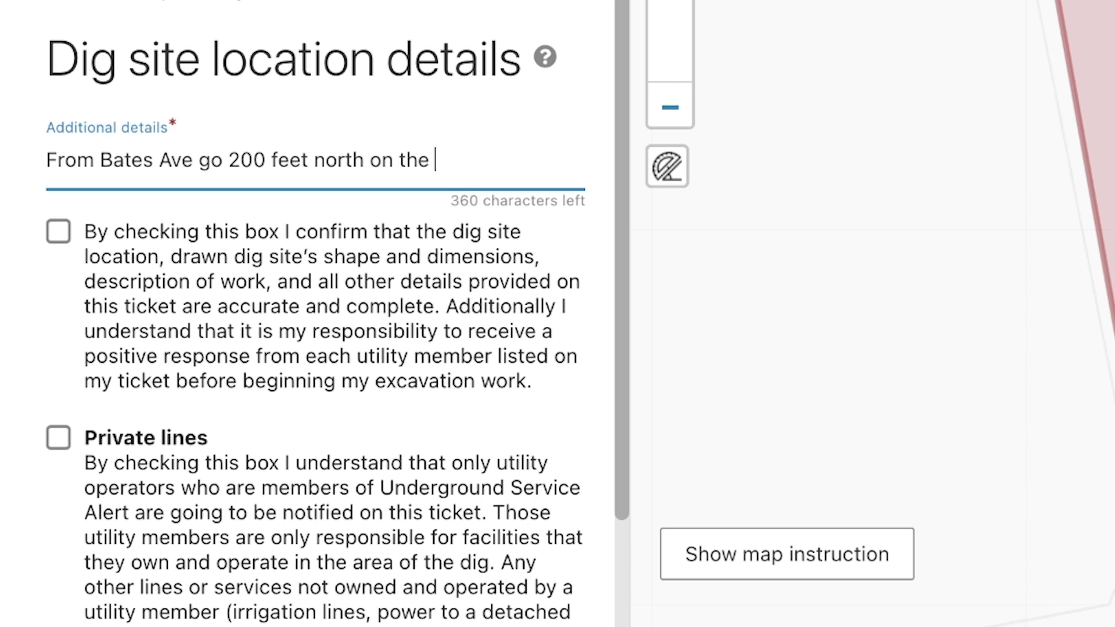
type("e of Commercial Cir")
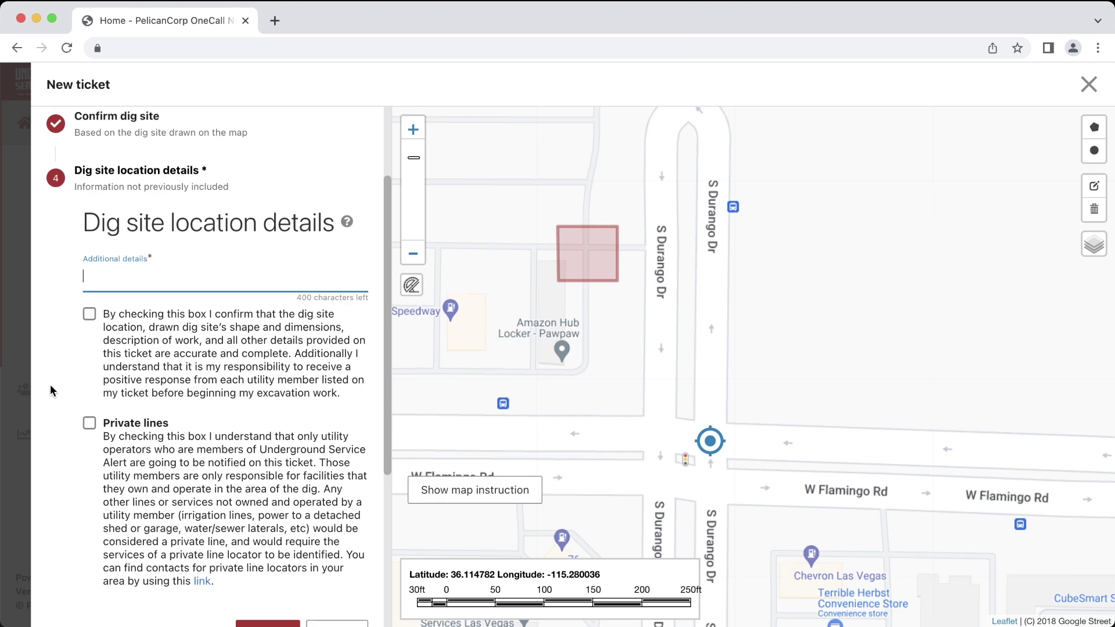
- Describe a 50-foot square (north, west, south, east) starting 200 feet north of W. Flamingo Rd & 50 feet west of S. Durango Dr as additional details
type("Starting at a point ")
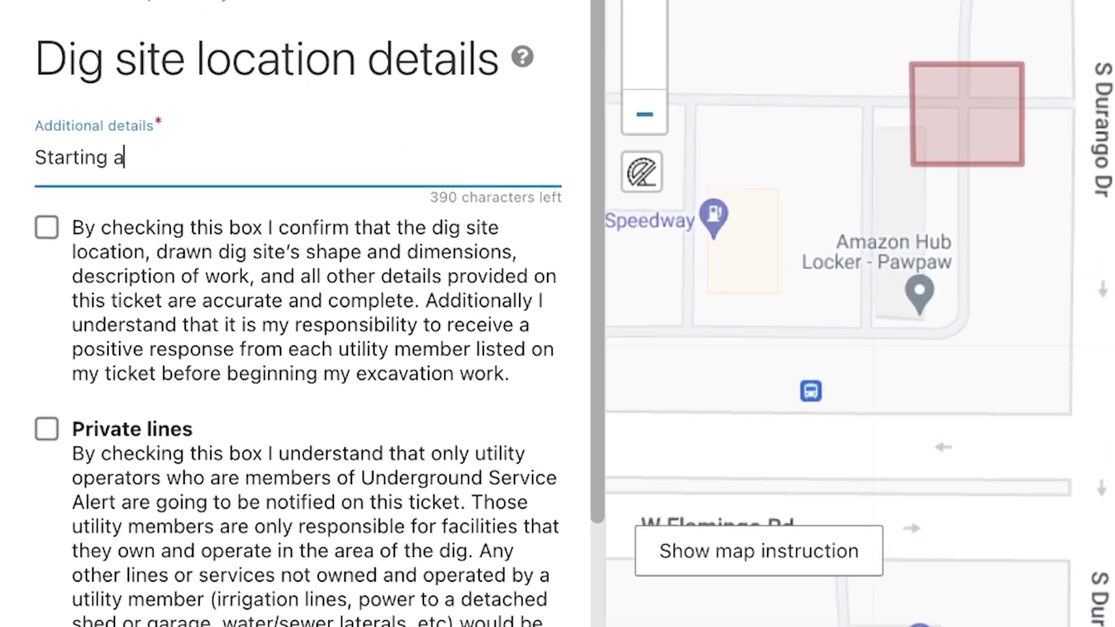
type("200 feet north of W. Flamin")
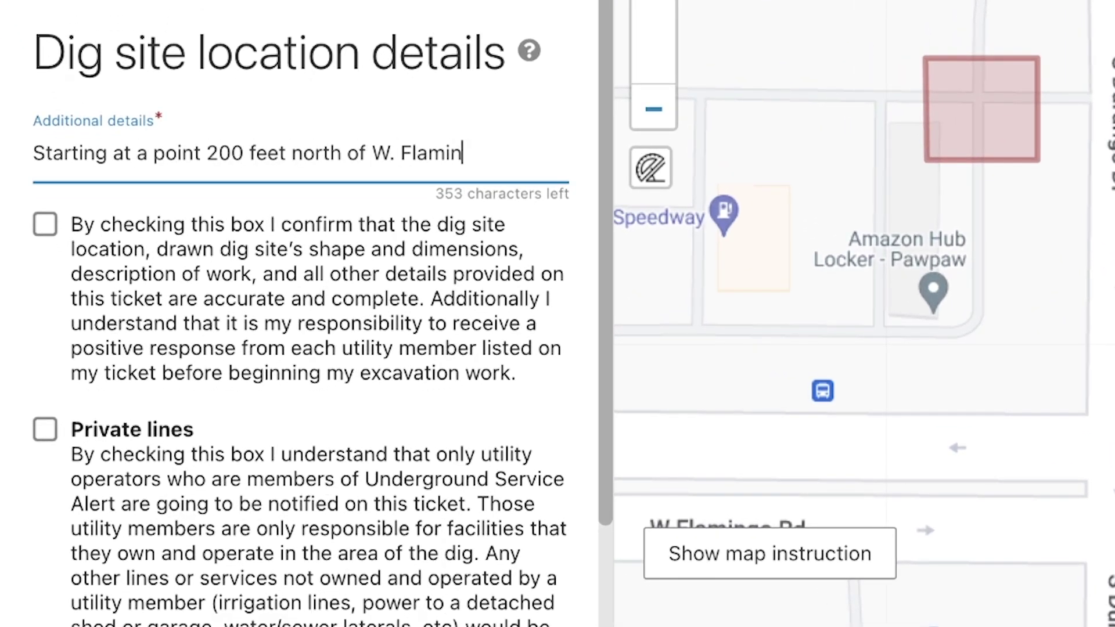
type("go Rd & 50 feet west of S")
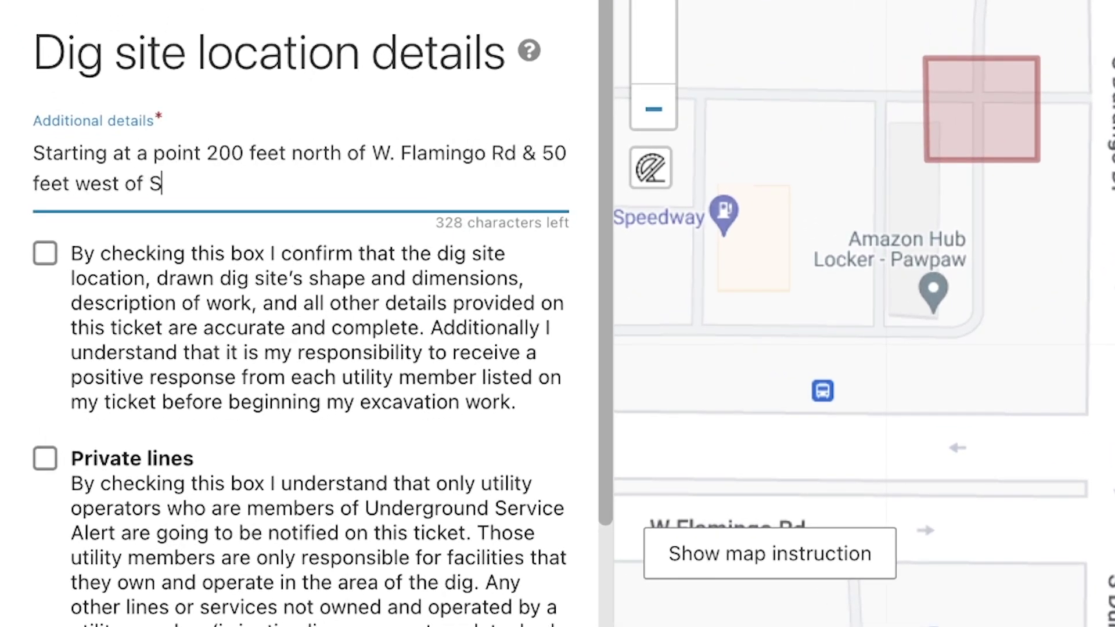
type(". Durango Dr go ")
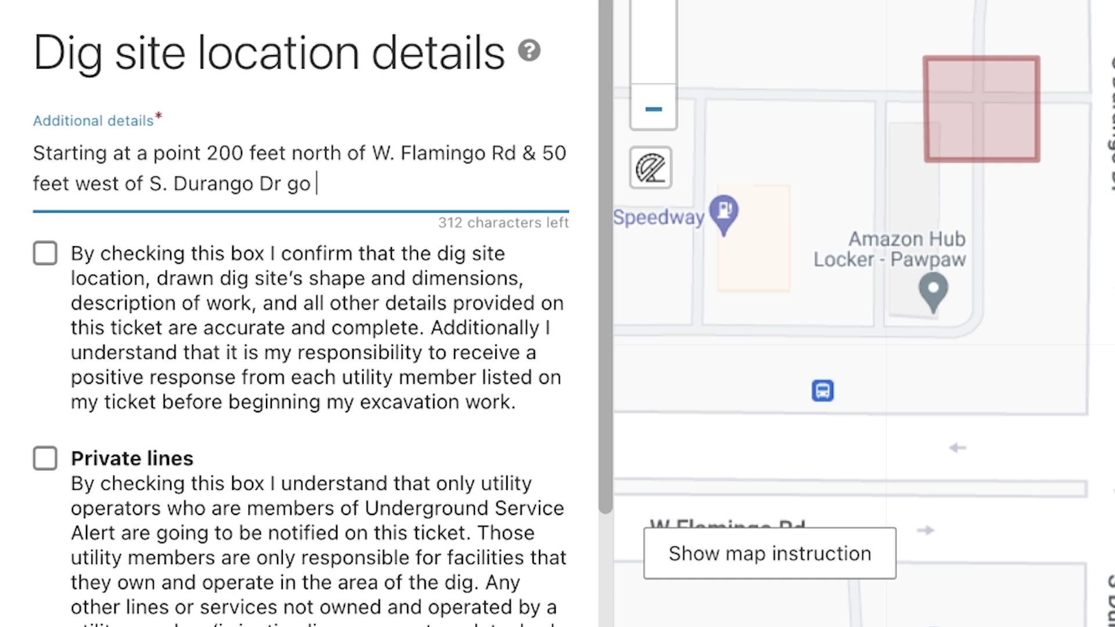
type("50 feet north, turn & go 50")
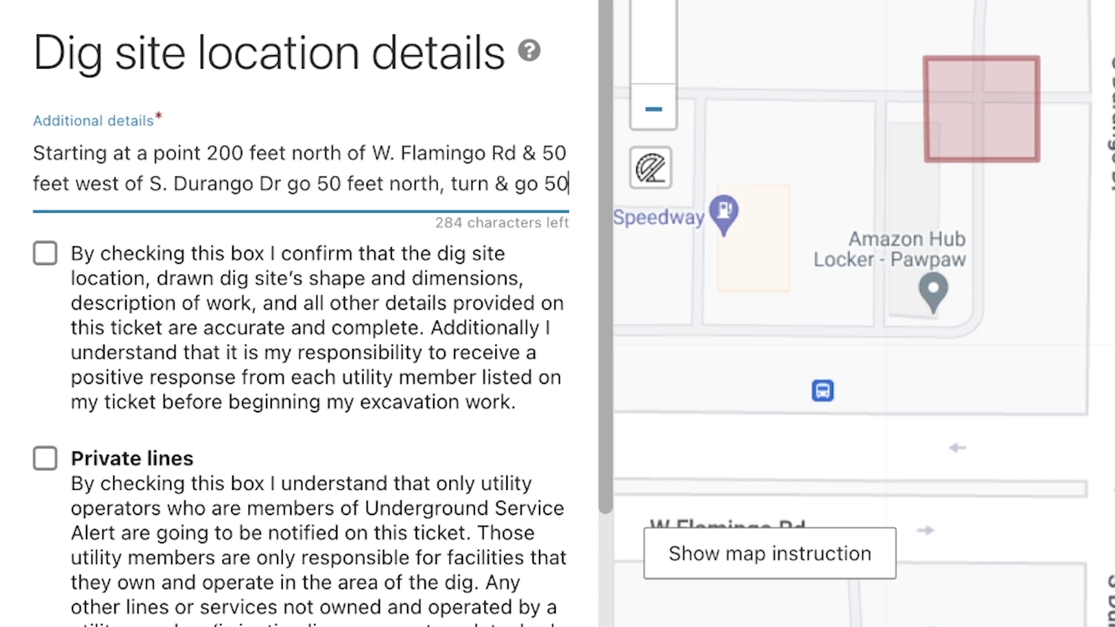
type(" feet west, turn & go 50 feet")
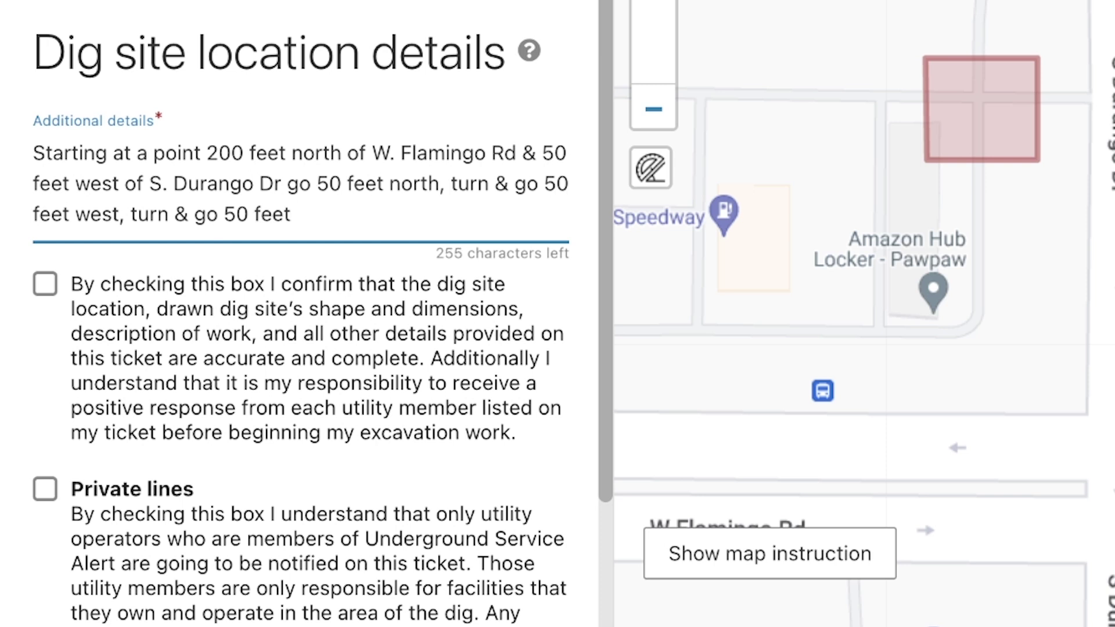
type(" south, turn & go 50 feet east back to begin poin")
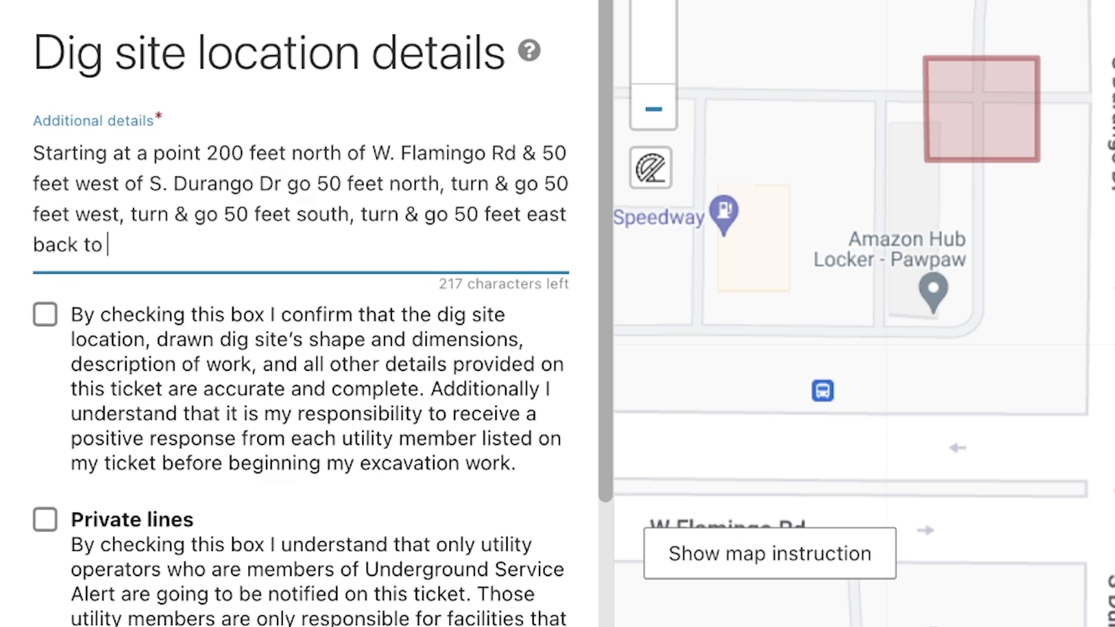
type("t")
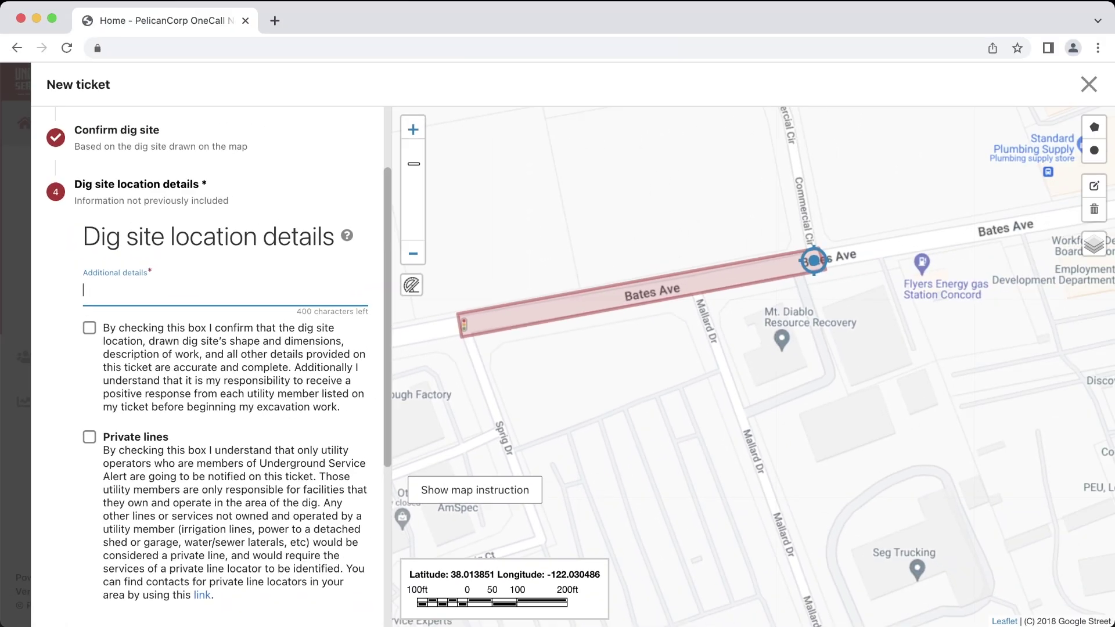
- Enter "All of Bates Ave from Commercial Cir to Sprig Dr" as the additional details of the Bates Ave dig site
type("All of Bates ")
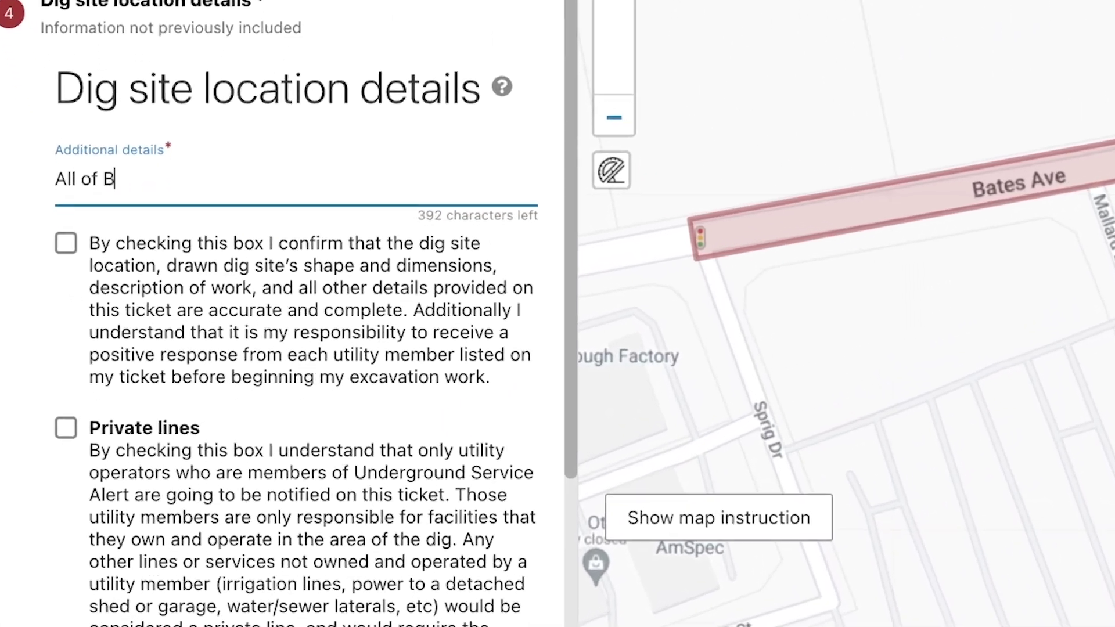
type("Ave from Commercial")
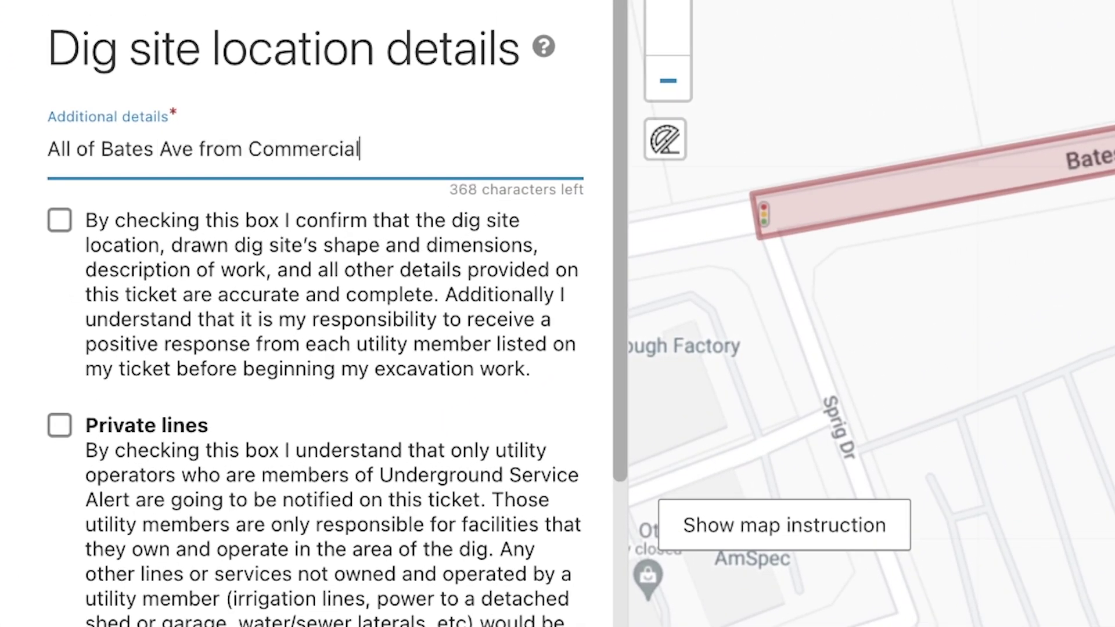
type(" Cir to Sprig Dr")
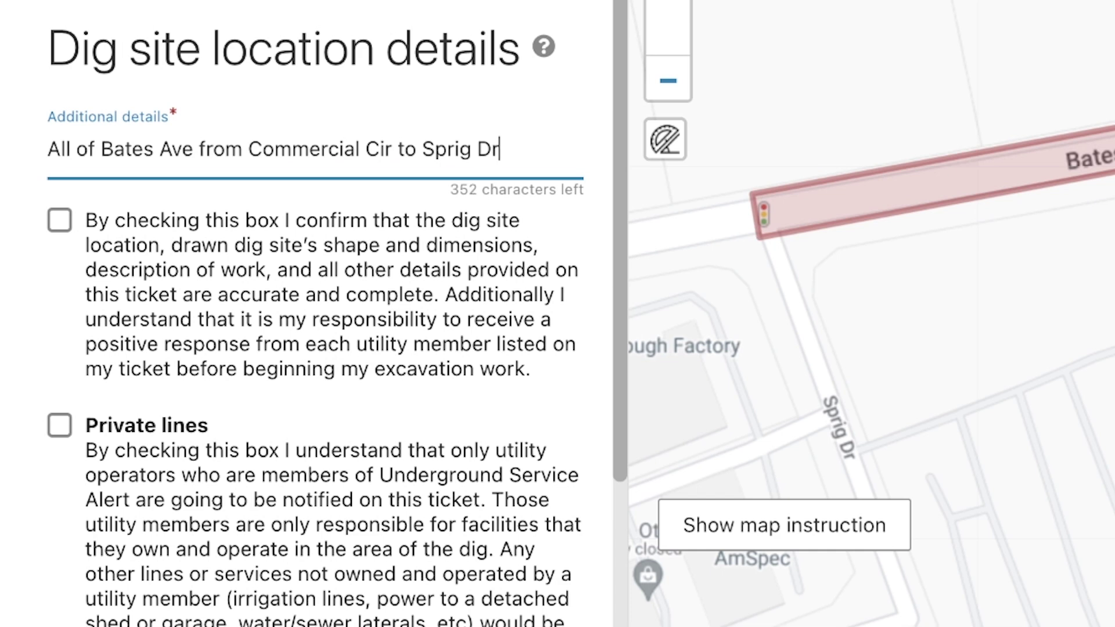